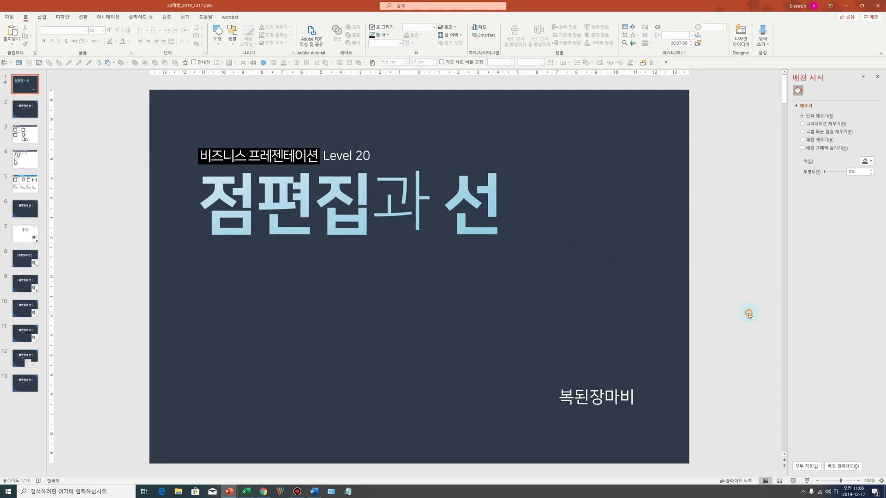
Scroll from the title slide down to slide 3, '선 활용 - 점편집', with its point-editing examples
{"action": "scroll", "coordinate": [749, 315], "scroll_direction": "down", "scroll_amount": 1}
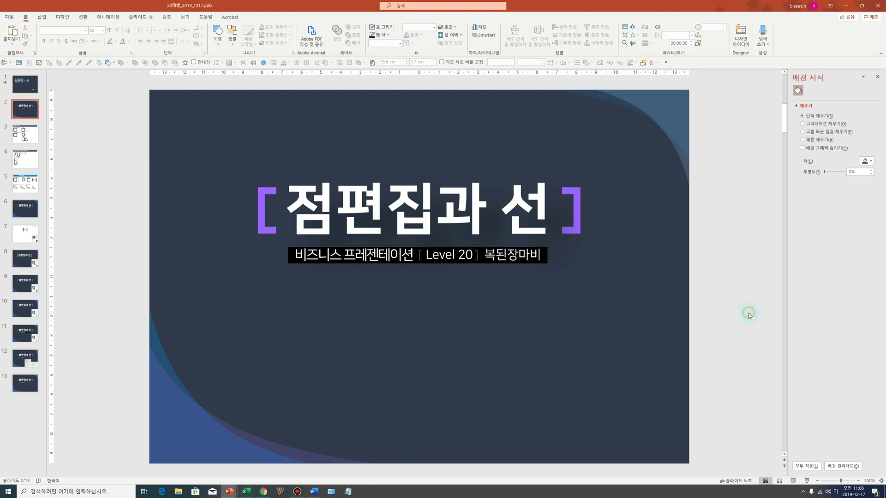
{"action": "scroll", "coordinate": [749, 314], "scroll_direction": "down", "scroll_amount": 1}
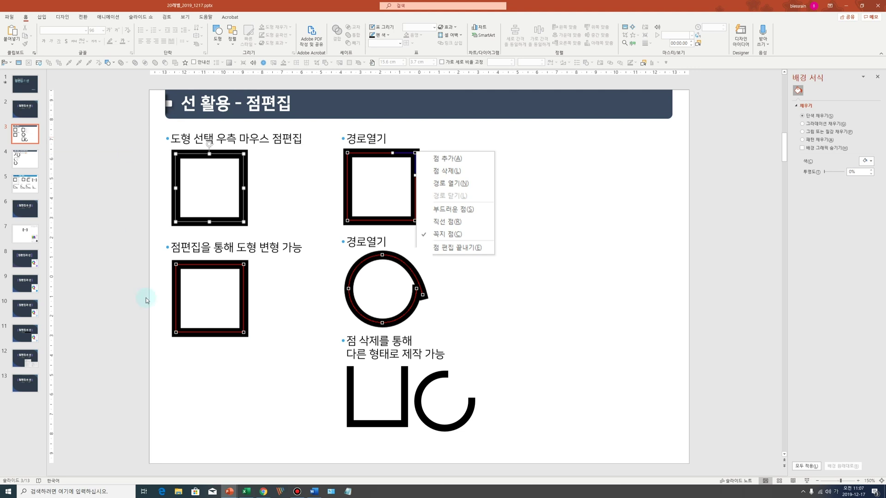
Paste slide 9 into 실습_3.pptx as slide 10, retitle it '지점편집', and return to the lecture deck
{"action": "mouse_move", "coordinate": [229, 491]}
{"action": "left_click", "coordinate": [210, 468]}
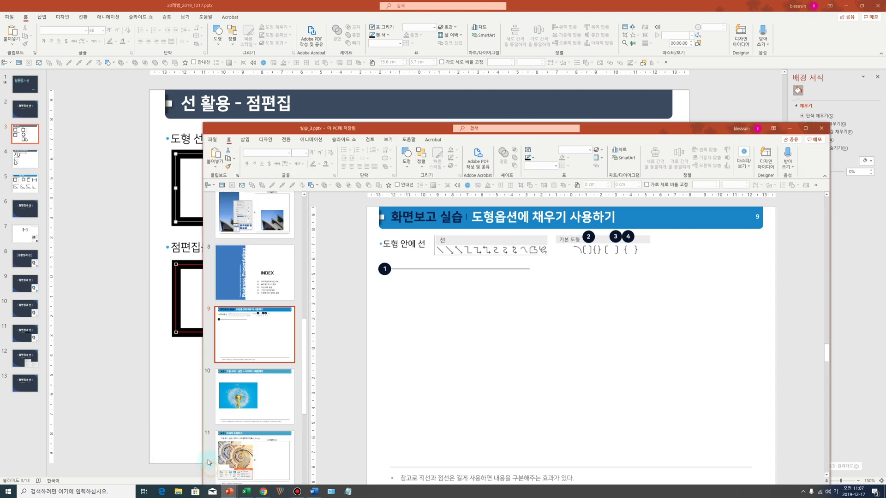
{"action": "key", "text": "ctrl+v"}
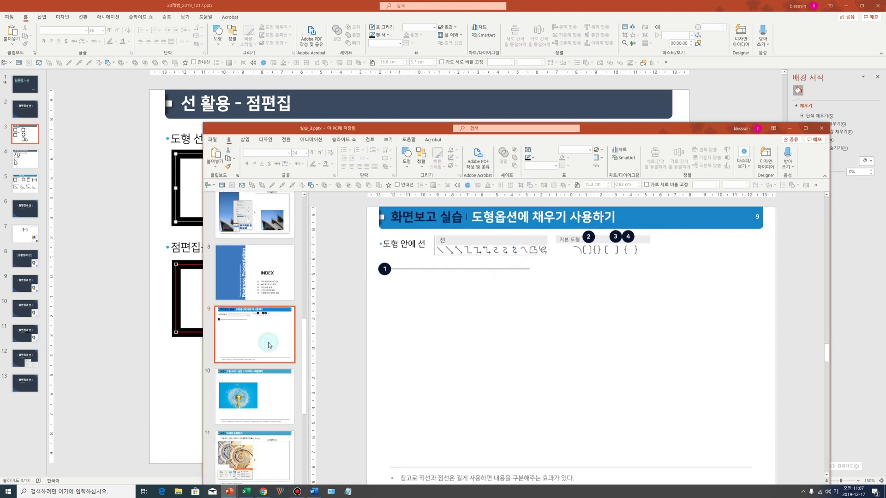
{"action": "triple_click", "coordinate": [517, 219]}
{"action": "type", "text": "지"}
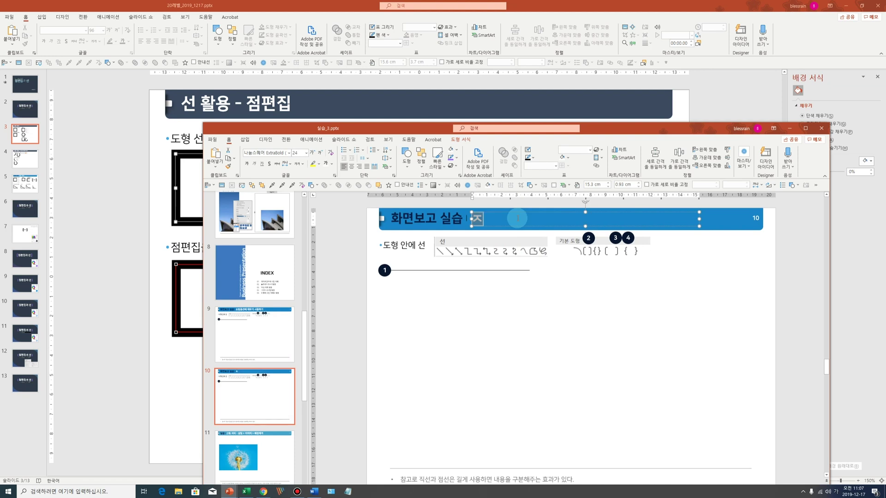
{"action": "type", "text": "점편집"}
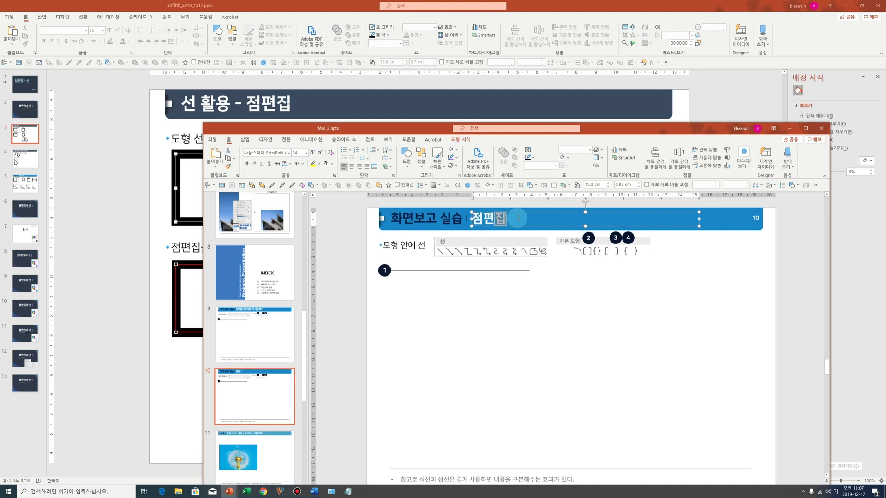
{"action": "left_click", "coordinate": [109, 189]}
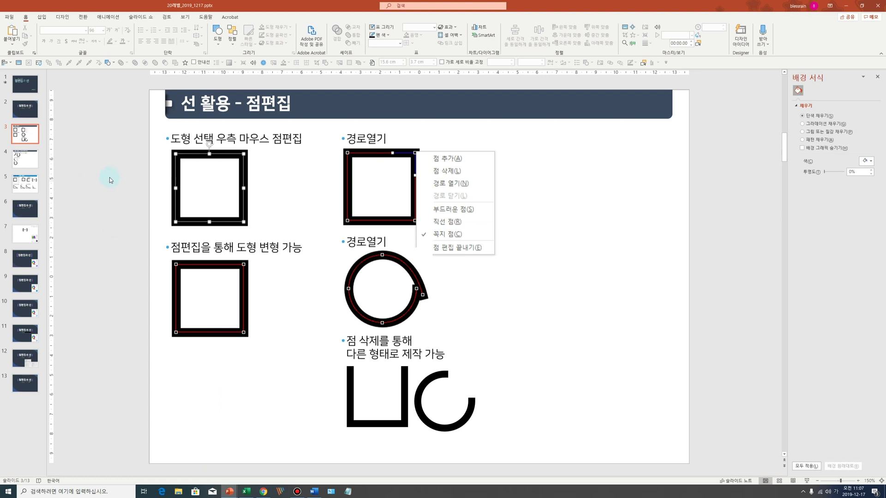
Draw a grey rectangle square to the right of the examples on slide 3
{"action": "left_click", "coordinate": [218, 34]}
{"action": "left_click", "coordinate": [244, 62]}
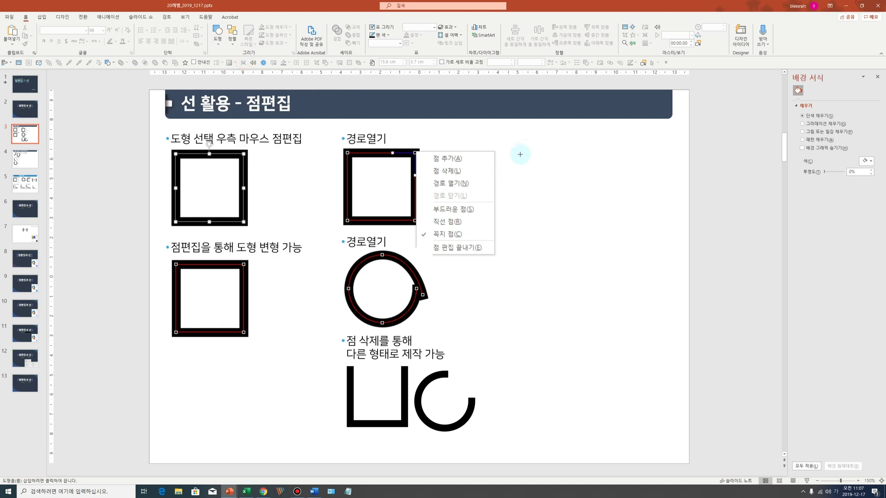
{"action": "left_click_drag", "start_coordinate": [524, 148], "coordinate": [638, 238]}
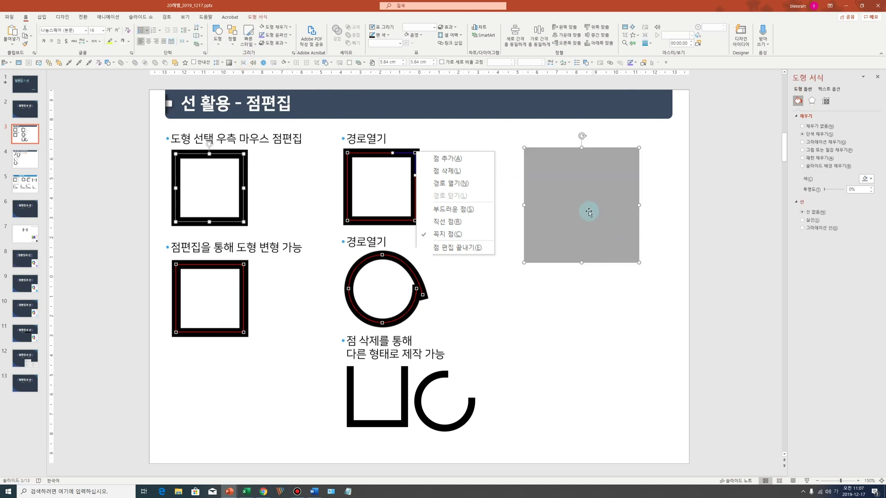
In Edit Points, add a point on the top edge, delete the top-right corner, then undo
{"action": "right_click", "coordinate": [588, 208]}
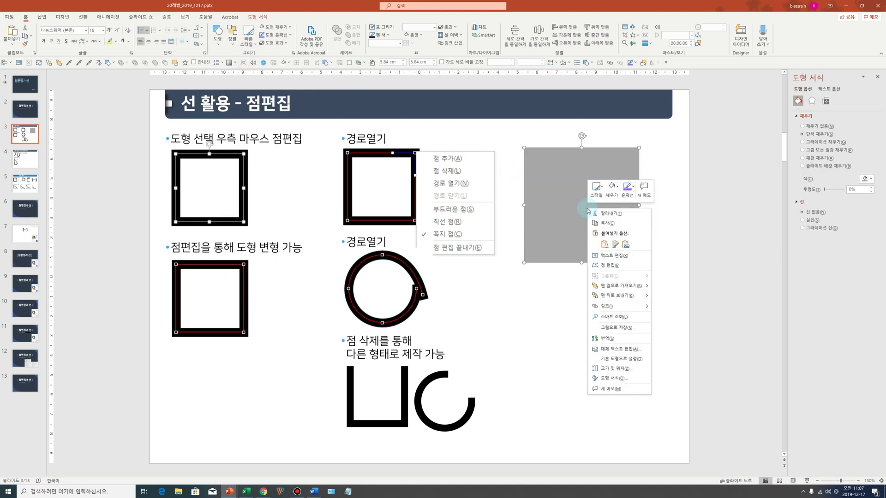
{"action": "left_click", "coordinate": [625, 267]}
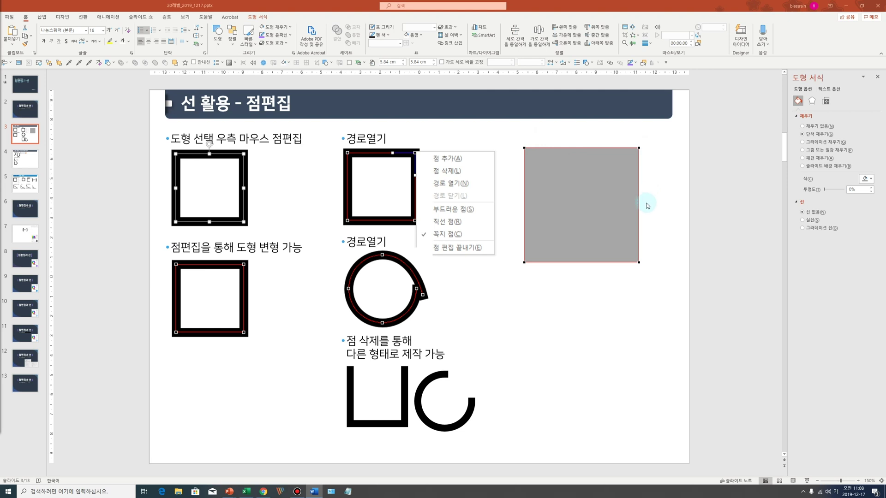
{"action": "left_click", "coordinate": [581, 148]}
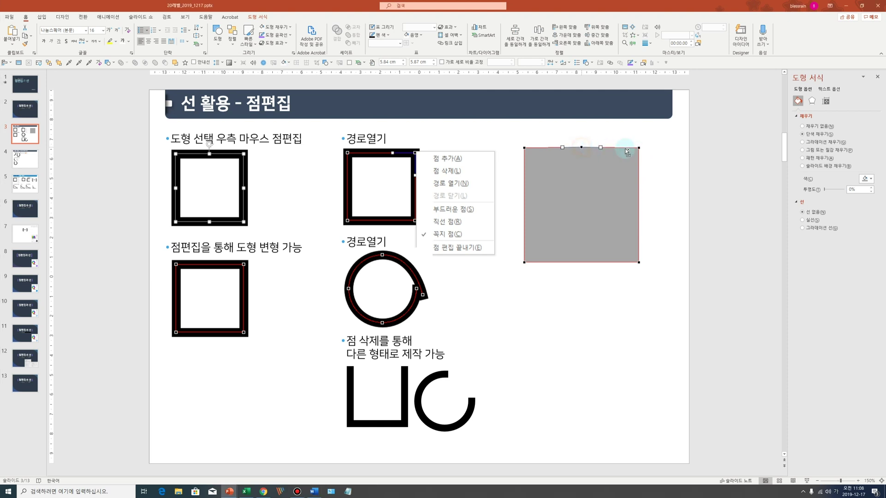
{"action": "left_click", "coordinate": [639, 148], "text": "ctrl"}
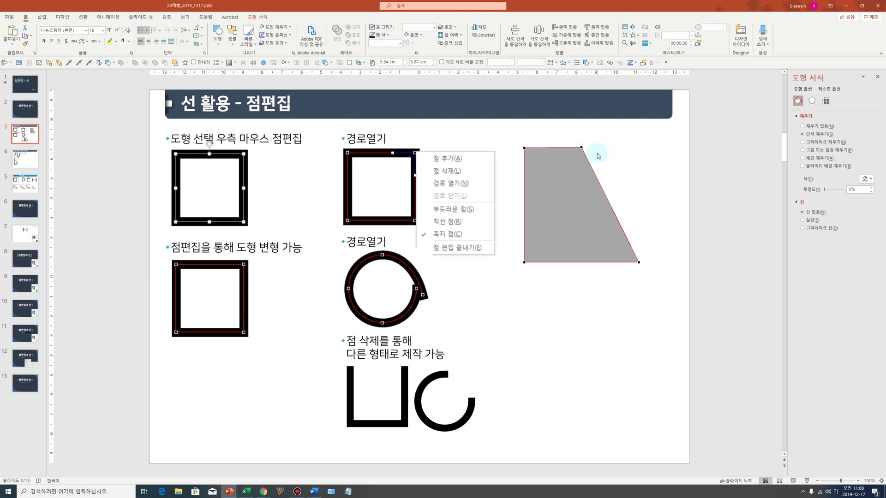
{"action": "key", "text": "ctrl+z"}
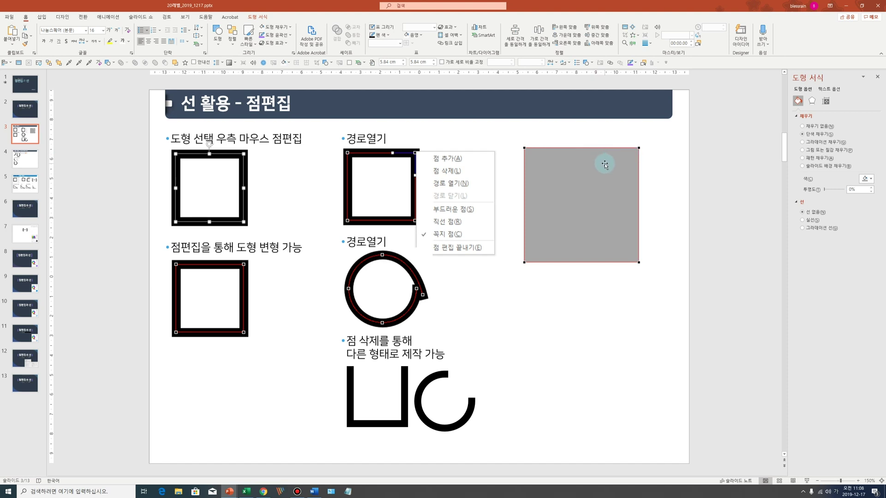
{"action": "right_click", "coordinate": [585, 148]}
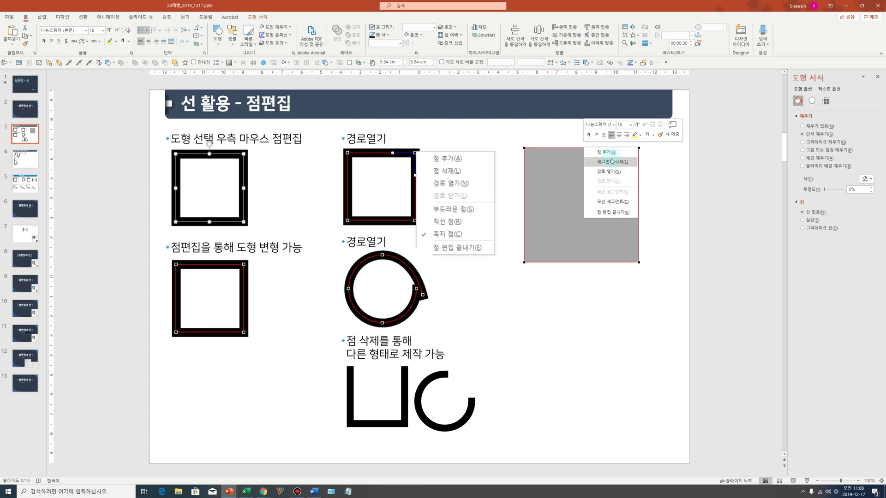
{"action": "left_click", "coordinate": [611, 161]}
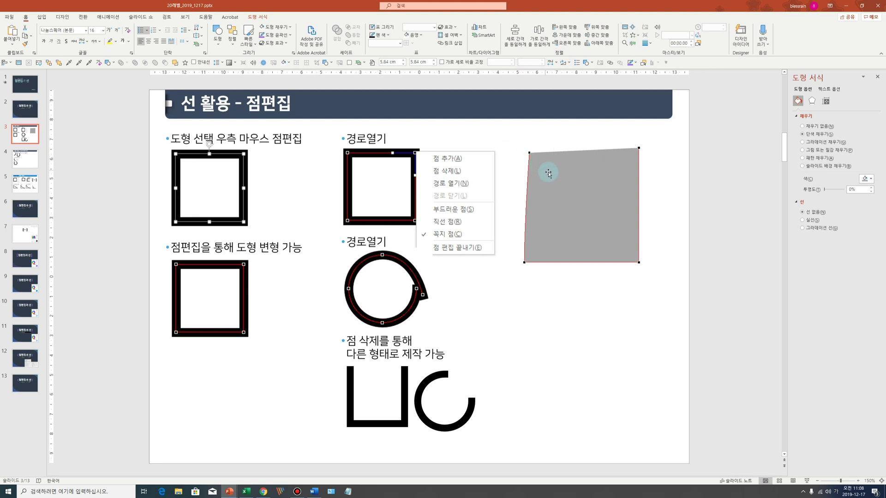
{"action": "key", "text": "ctrl+z"}
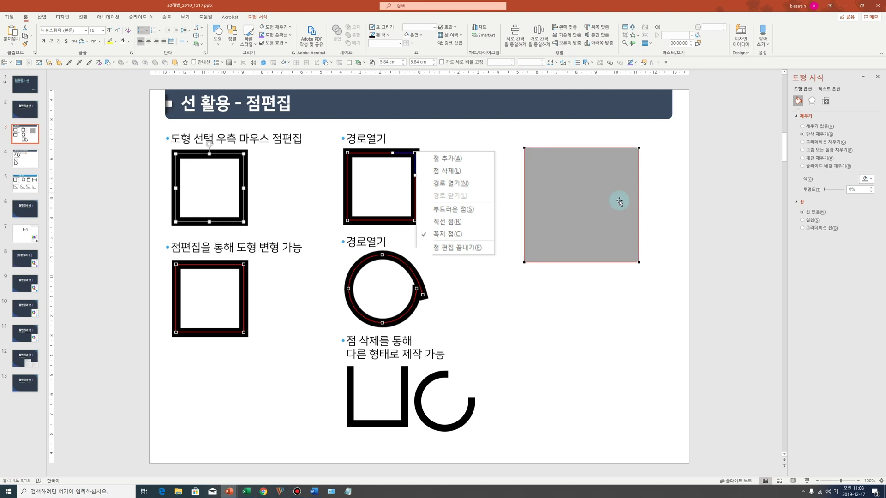
{"action": "left_click", "coordinate": [666, 195]}
{"action": "left_click", "coordinate": [397, 375]}
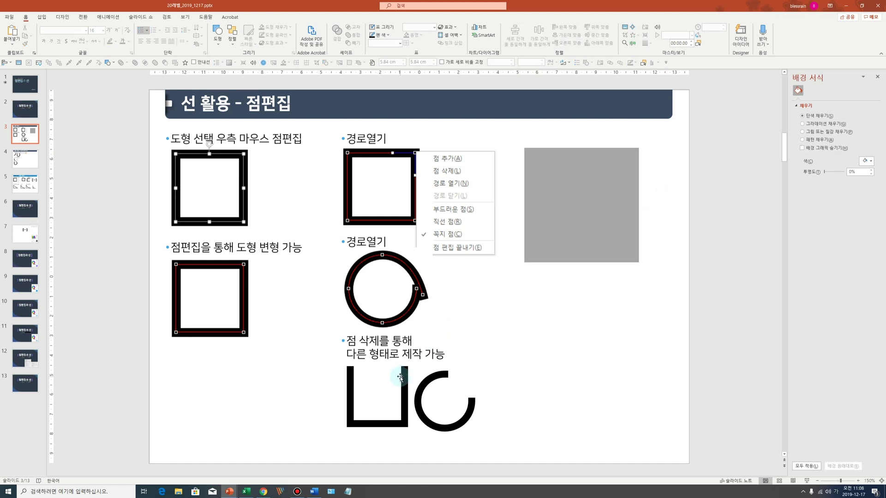
{"action": "right_click", "coordinate": [608, 208]}
{"action": "left_click", "coordinate": [632, 263]}
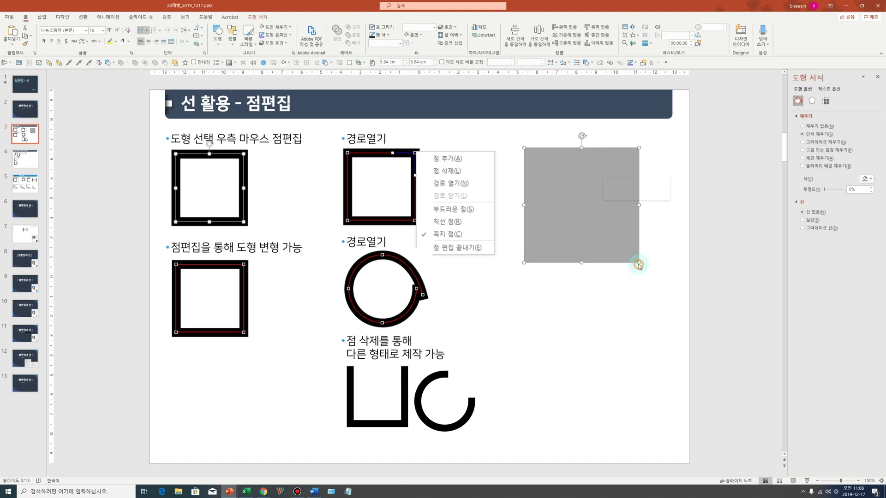
{"action": "right_click", "coordinate": [638, 148]}
{"action": "left_click", "coordinate": [674, 173]}
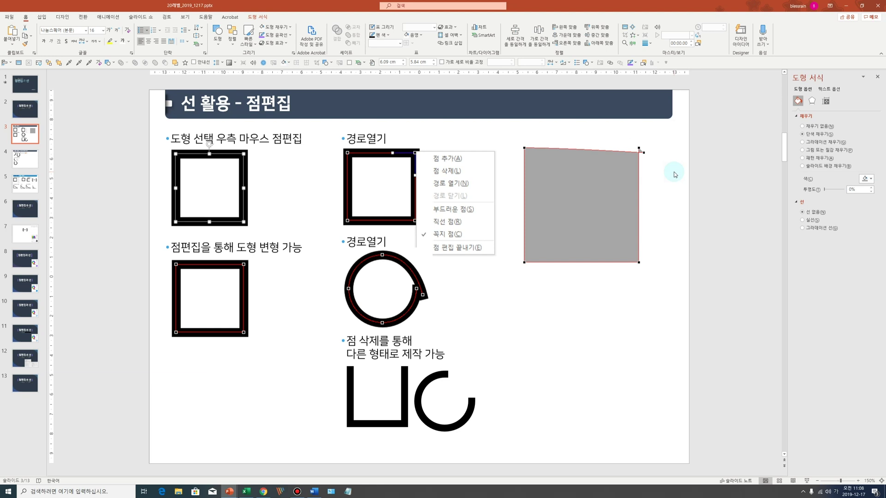
{"action": "right_click", "coordinate": [645, 154]}
{"action": "left_click", "coordinate": [664, 170]}
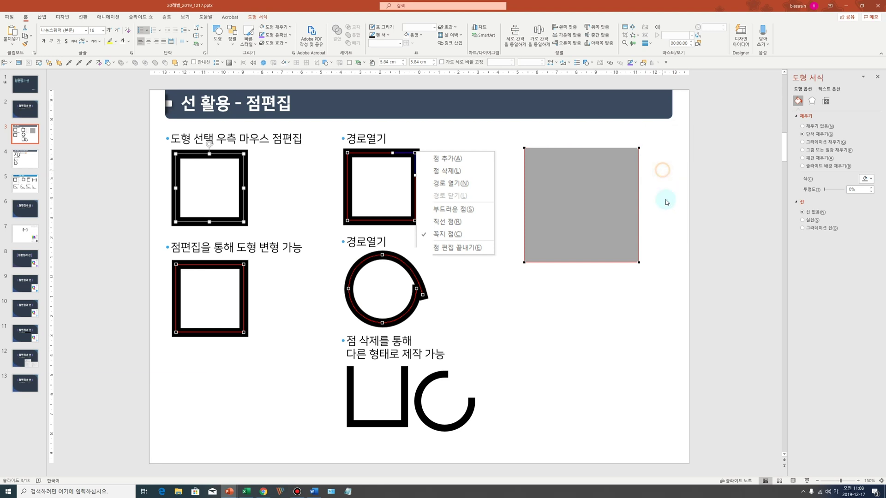
{"action": "left_click", "coordinate": [550, 223]}
Give the square a solid orange outline and remove its grey fill
{"action": "left_click", "coordinate": [810, 223]}
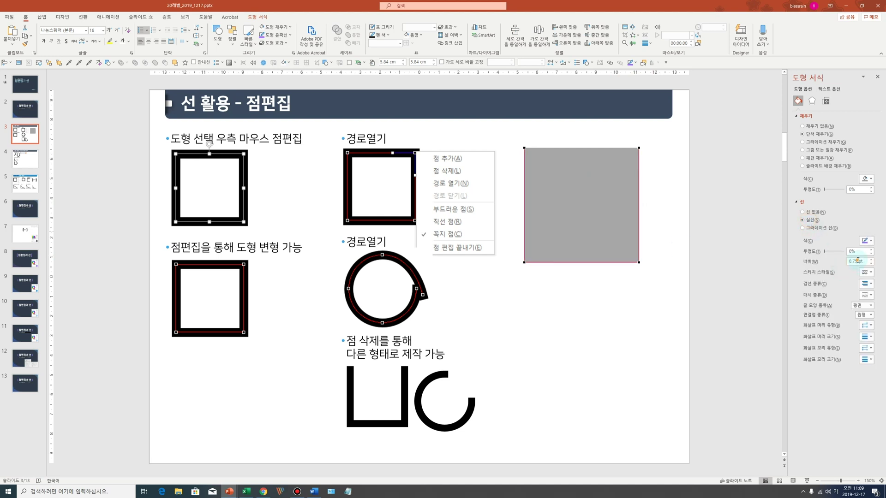
{"action": "left_click", "coordinate": [864, 240]}
{"action": "left_click", "coordinate": [871, 241]}
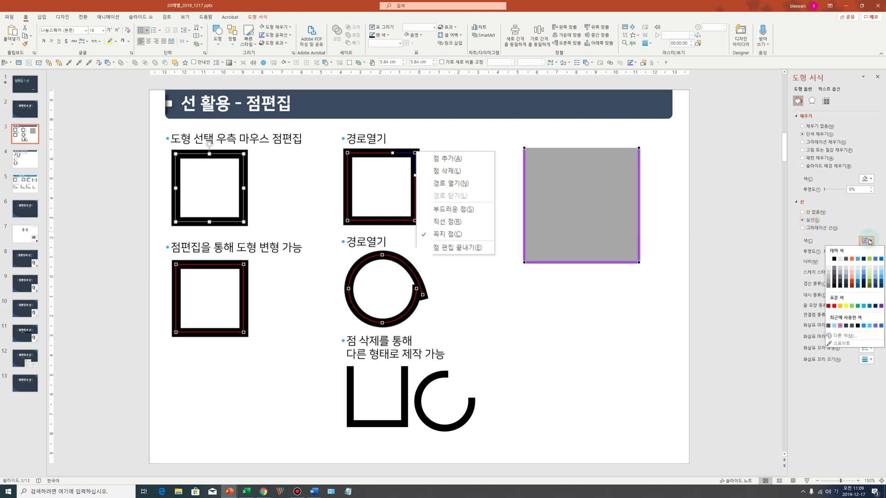
{"action": "left_click", "coordinate": [851, 259]}
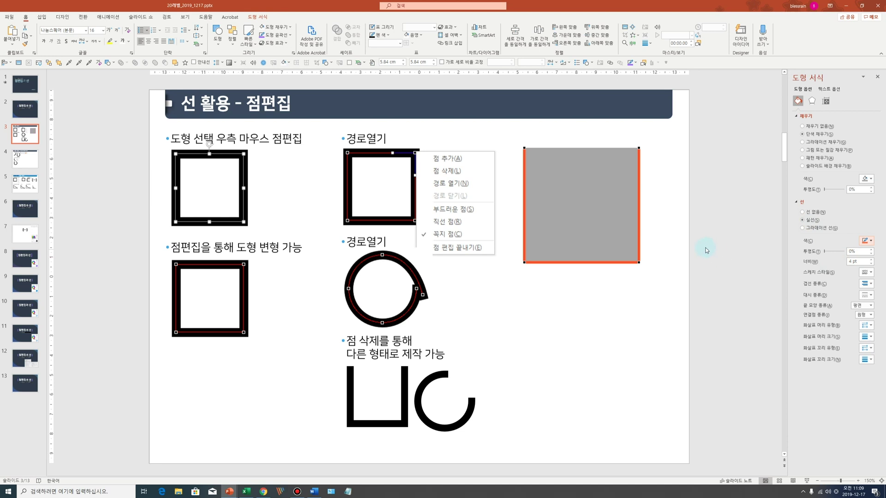
{"action": "left_click", "coordinate": [824, 126]}
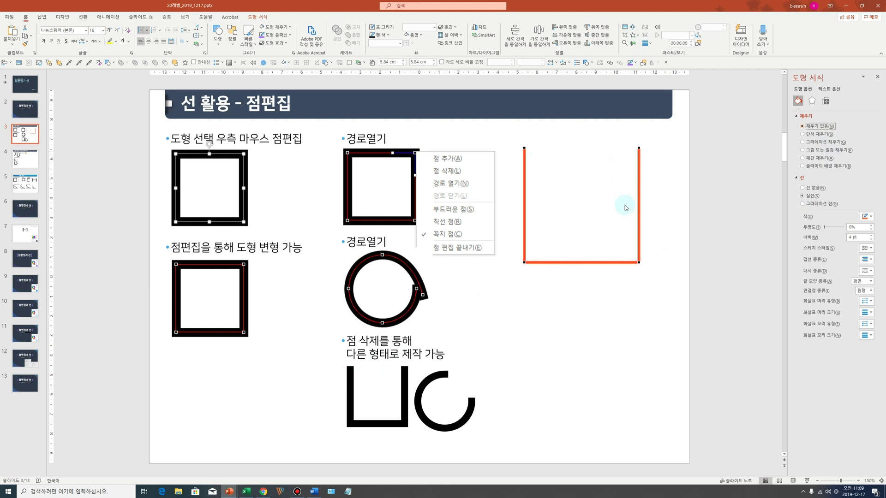
{"action": "left_click", "coordinate": [674, 256]}
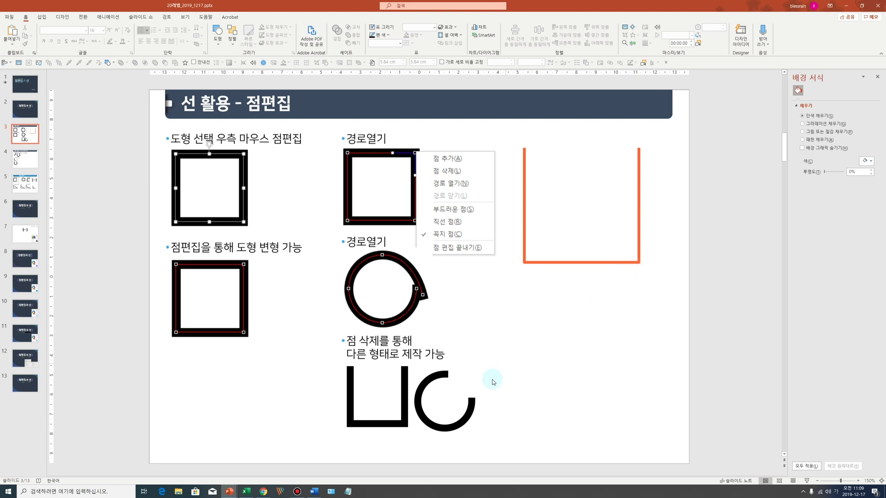
Draw a grey circle with the Oval shape below the orange U
{"action": "left_click", "coordinate": [442, 376]}
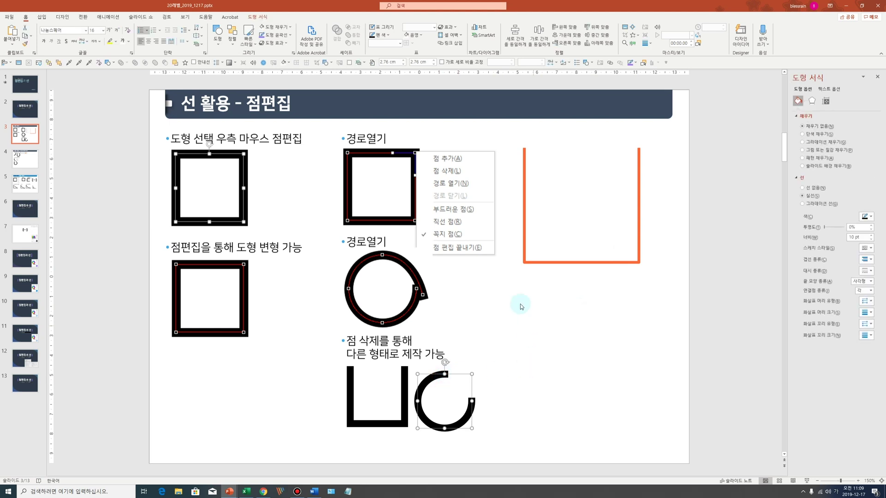
{"action": "left_click", "coordinate": [506, 299]}
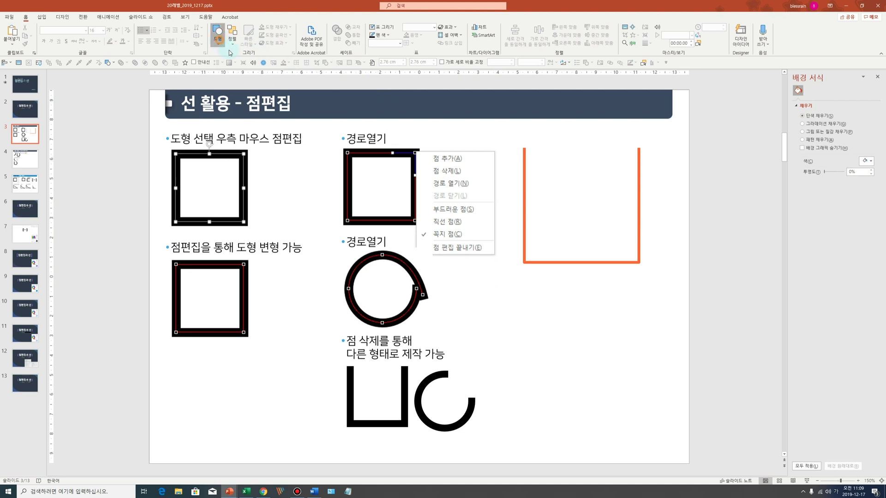
{"action": "left_click", "coordinate": [217, 33]}
{"action": "left_click", "coordinate": [249, 61]}
{"action": "left_click_drag", "start_coordinate": [531, 292], "coordinate": [630, 406]}
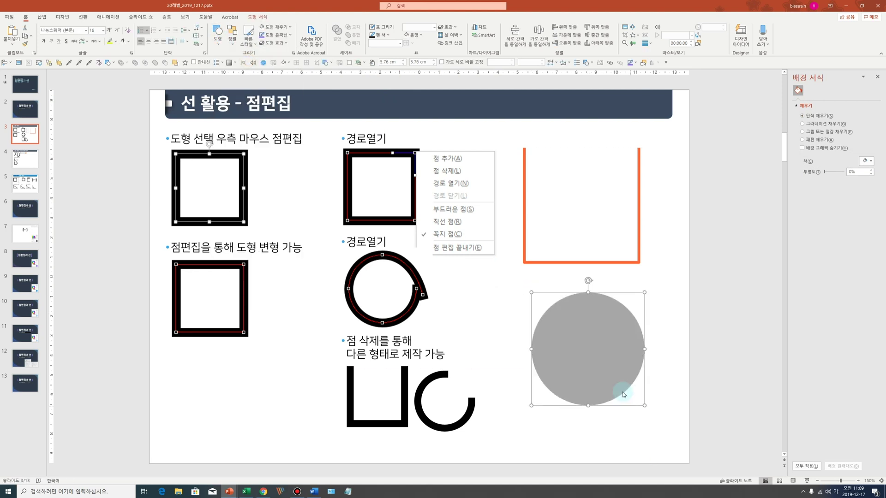
In Edit Points, open the circle's path at its right vertex and delete the top-right segment
{"action": "right_click", "coordinate": [608, 345]}
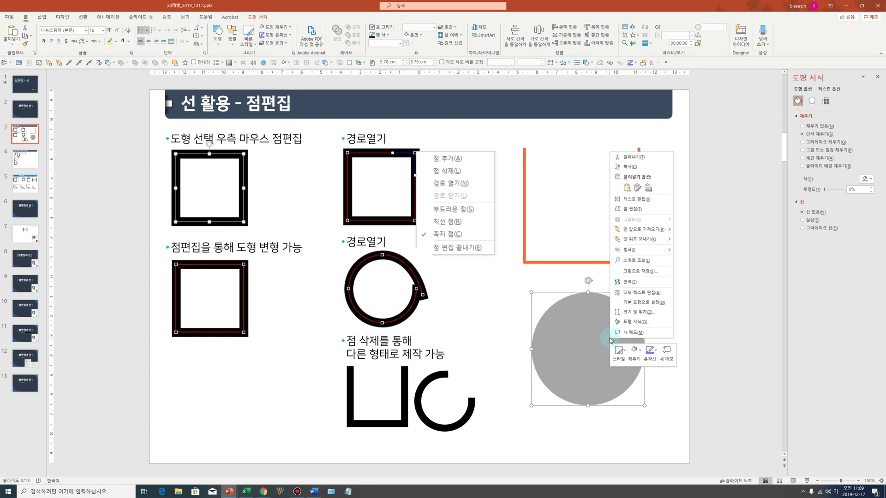
{"action": "left_click", "coordinate": [633, 209]}
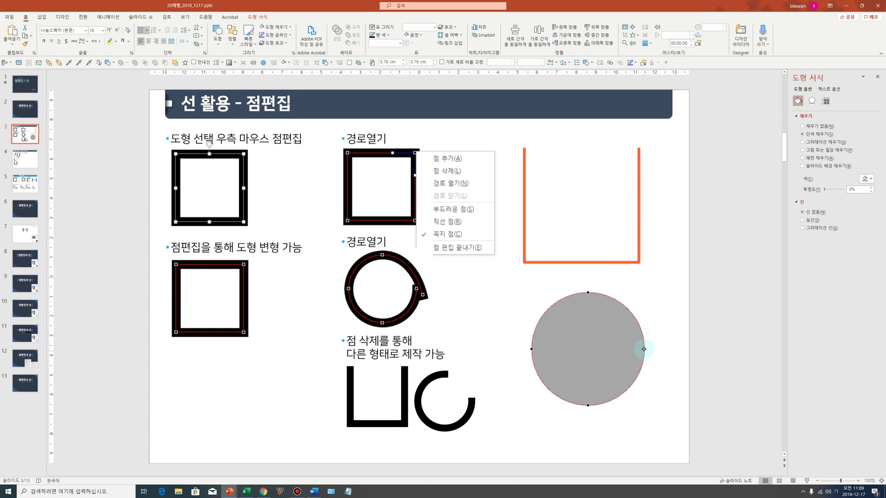
{"action": "right_click", "coordinate": [644, 348]}
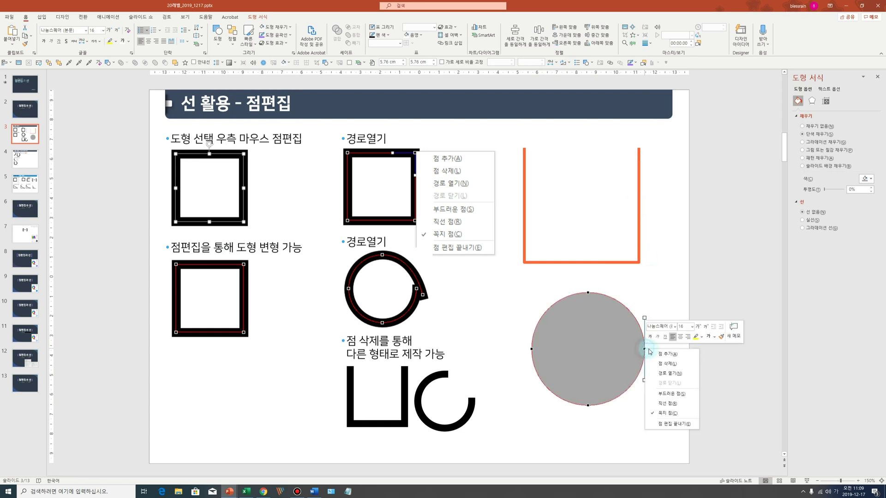
{"action": "left_click", "coordinate": [682, 356]}
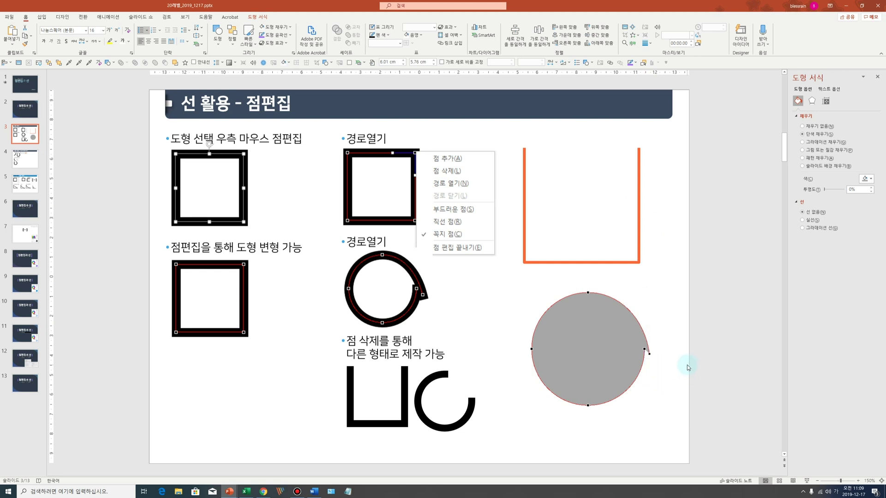
{"action": "right_click", "coordinate": [649, 353]}
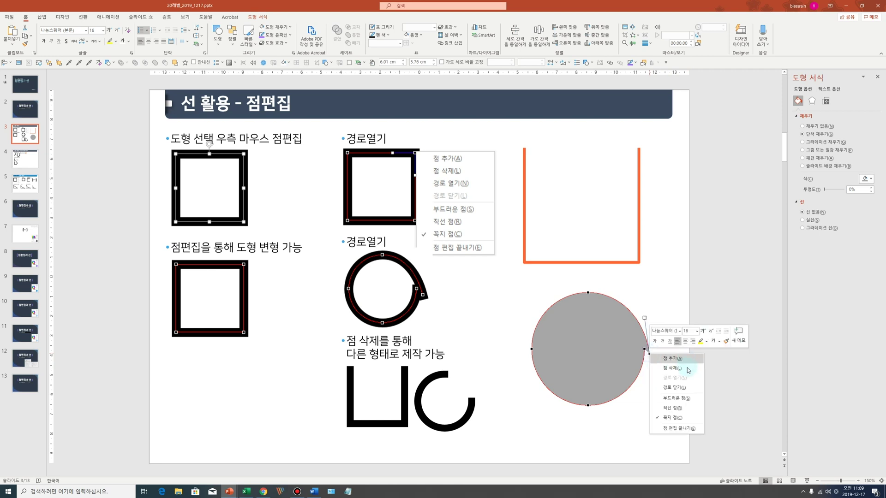
{"action": "left_click", "coordinate": [687, 369]}
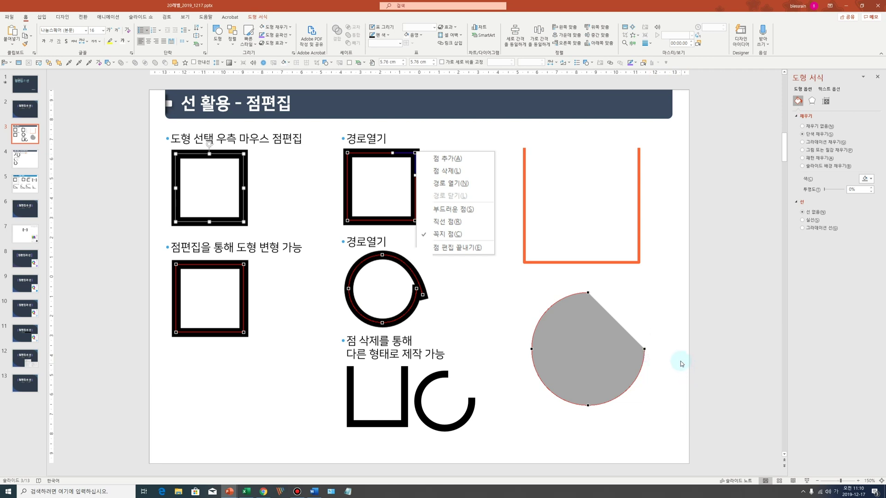
Copy the orange bracket's outline style onto the arc with Format Painter
{"action": "left_click", "coordinate": [639, 216]}
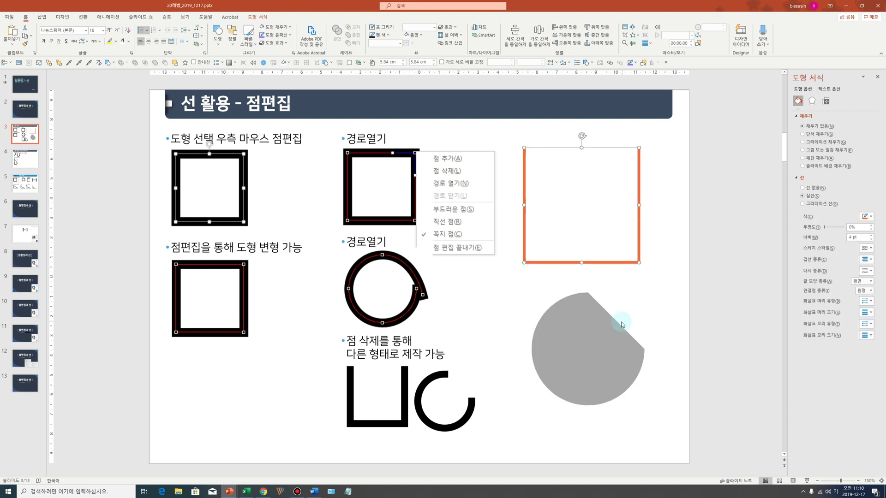
{"action": "left_click", "coordinate": [611, 332]}
{"action": "left_click", "coordinate": [613, 334]}
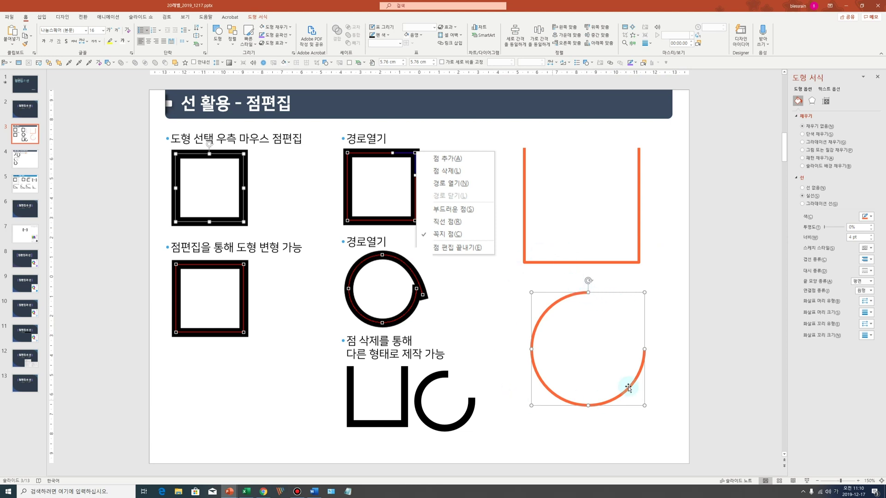
{"action": "left_click", "coordinate": [678, 324]}
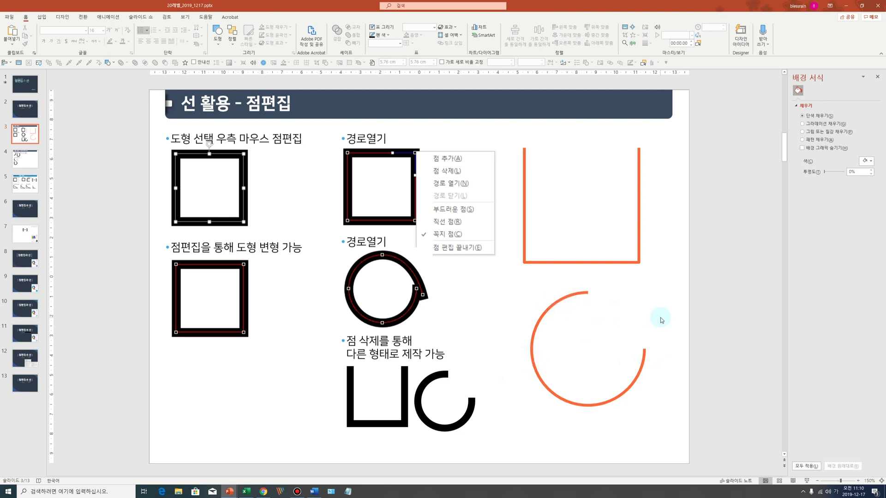
On slide 4, draw a three-point freeform V to the right of the anchor-point examples
{"action": "scroll", "coordinate": [661, 319], "scroll_direction": "down", "scroll_amount": 1}
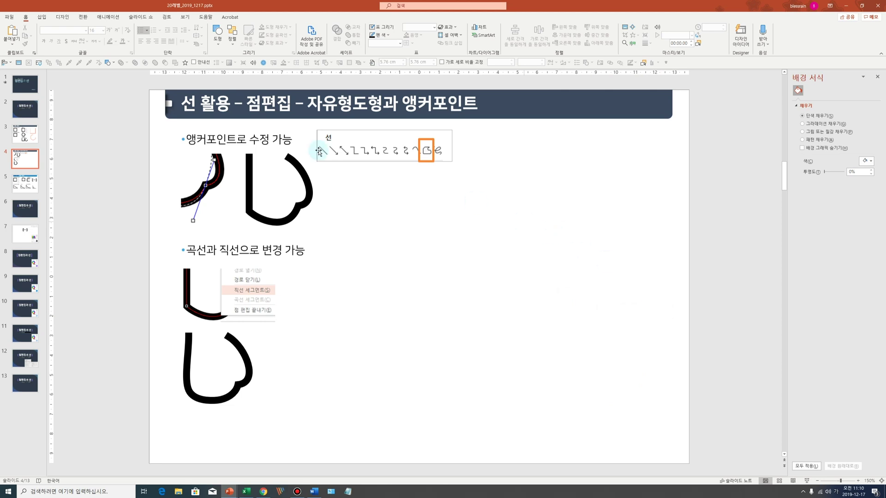
{"action": "left_click", "coordinate": [219, 43]}
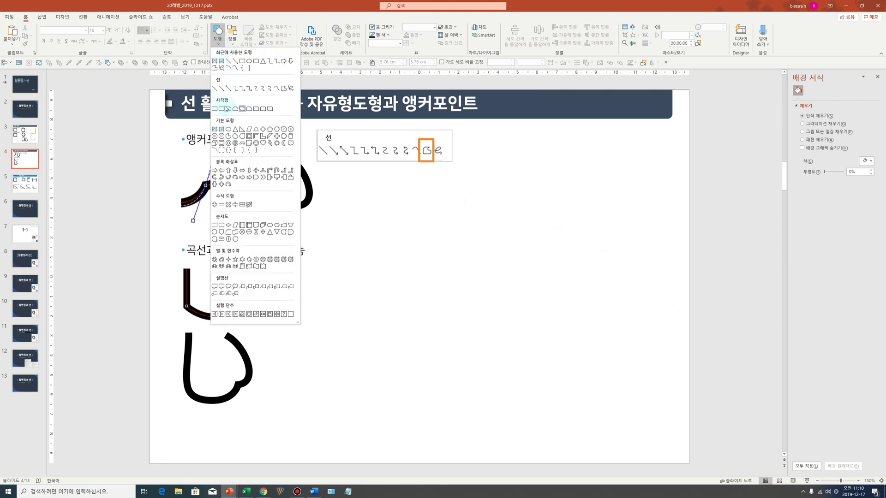
{"action": "left_click", "coordinate": [284, 88]}
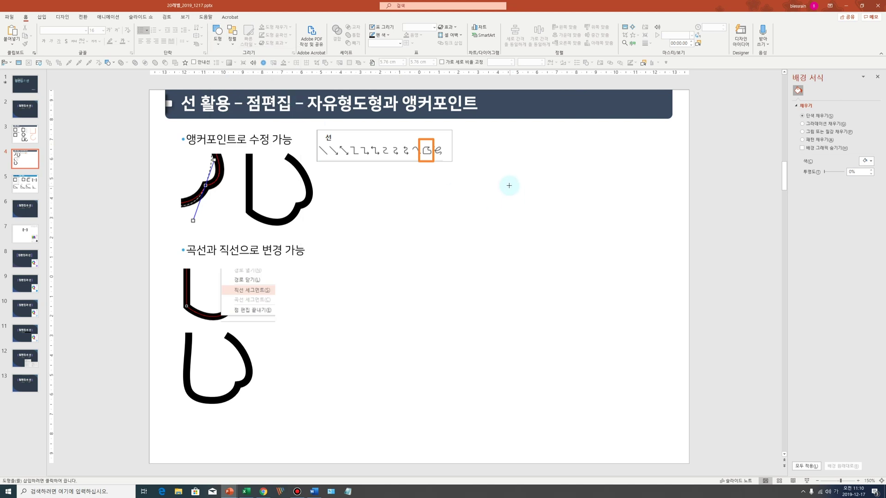
{"action": "left_click", "coordinate": [496, 164]}
{"action": "left_click", "coordinate": [540, 328]}
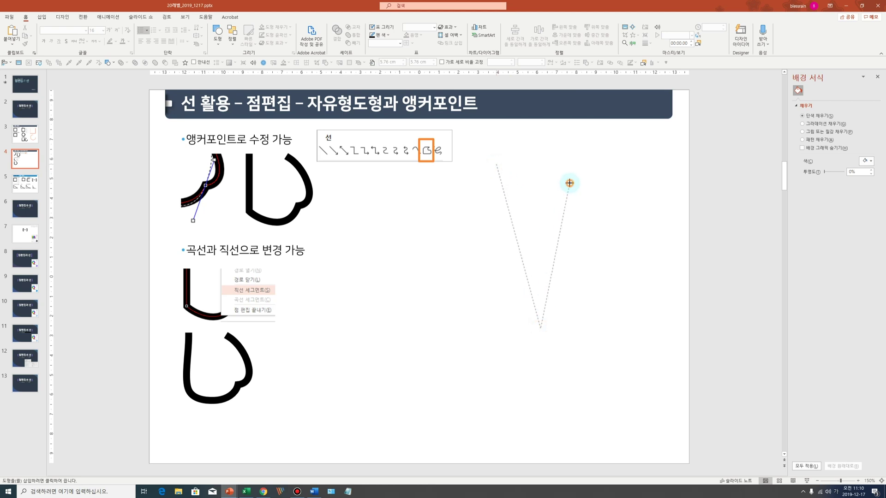
{"action": "double_click", "coordinate": [569, 183]}
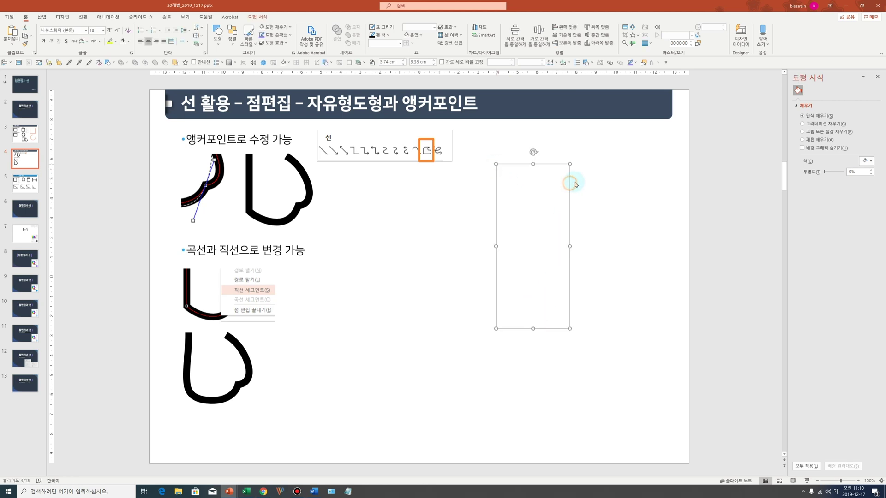
Give the V a solid outline and nudge it slightly upward
{"action": "left_click", "coordinate": [811, 197]}
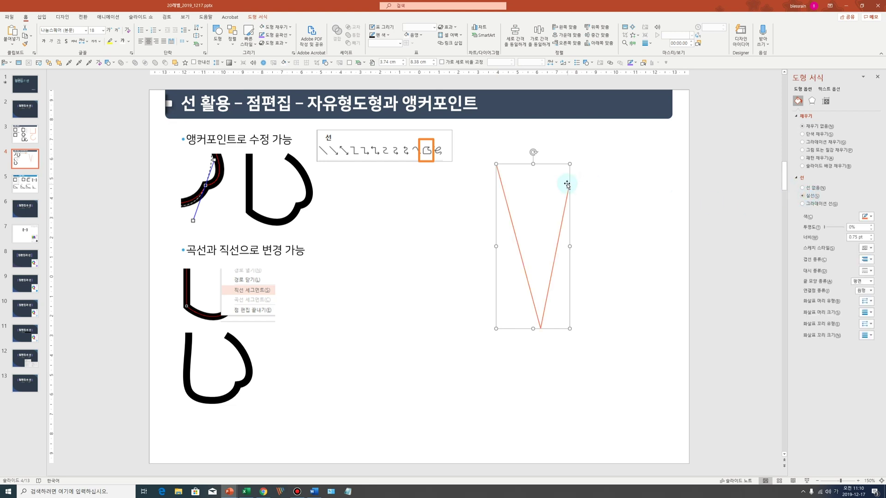
{"action": "left_click_drag", "start_coordinate": [568, 185], "coordinate": [572, 166]}
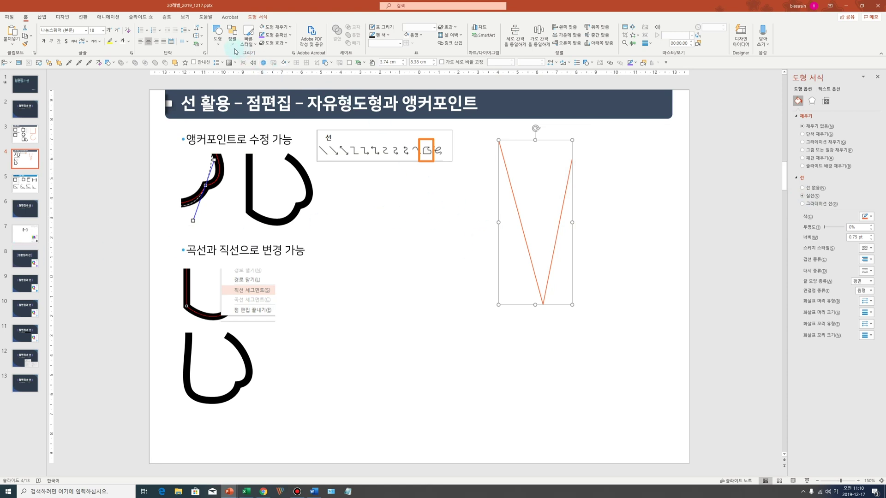
{"action": "left_click", "coordinate": [218, 34]}
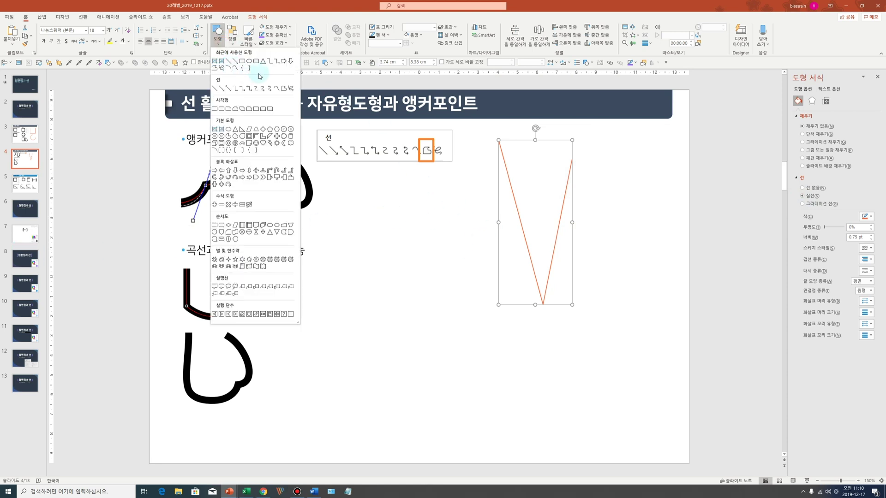
Draw a closed, downward-pointing freeform triangle beneath the orange V
{"action": "left_click", "coordinate": [283, 88]}
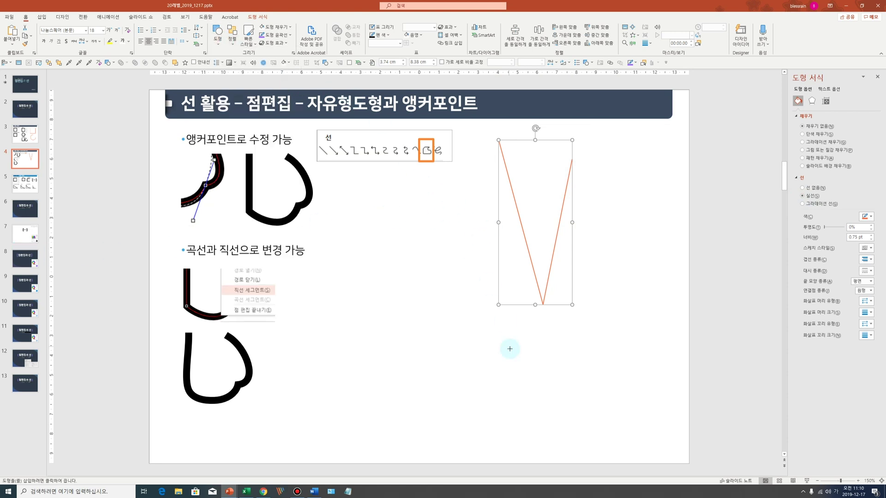
{"action": "left_click", "coordinate": [490, 333]}
{"action": "left_click", "coordinate": [550, 436]}
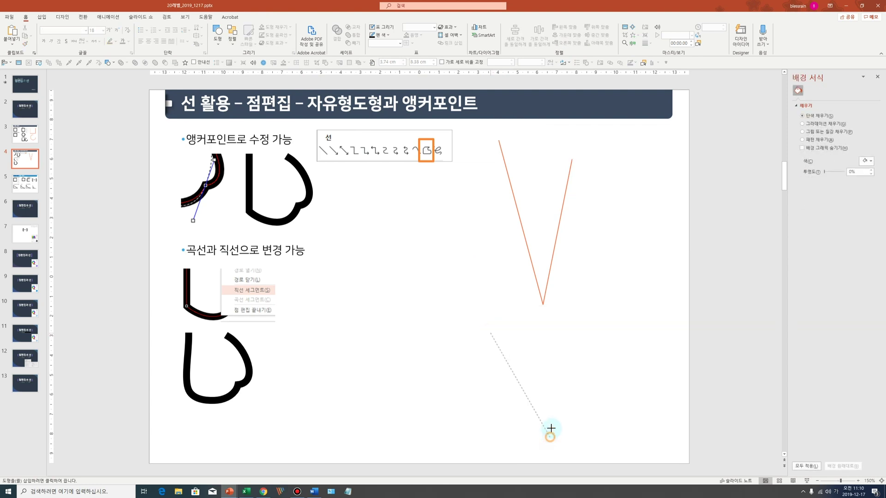
{"action": "left_click", "coordinate": [561, 330]}
{"action": "left_click", "coordinate": [490, 331]}
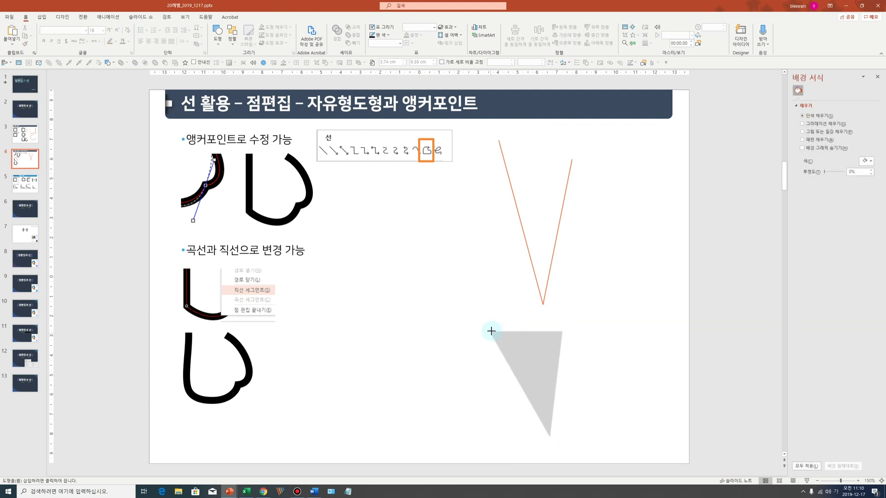
{"action": "left_click", "coordinate": [491, 331]}
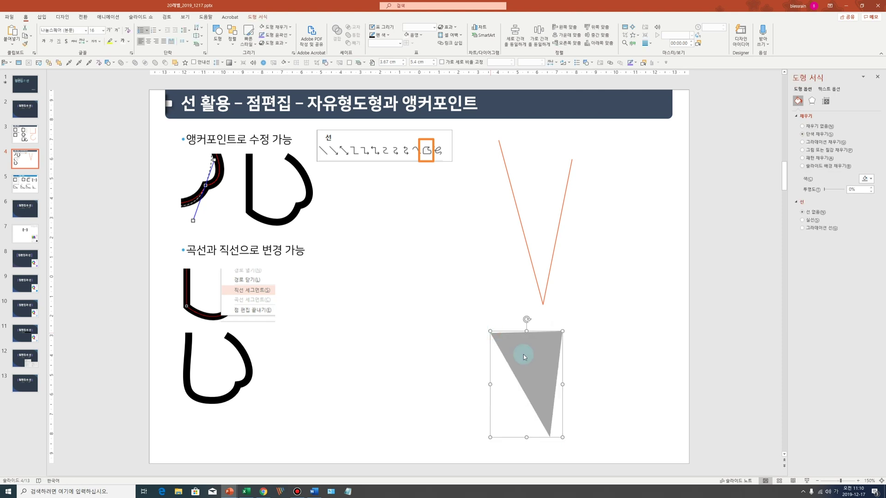
{"action": "left_click", "coordinate": [522, 353]}
Edit the triangle's points, curving the top edge and bulging the right edge outward
{"action": "right_click", "coordinate": [525, 353]}
{"action": "left_click", "coordinate": [564, 244]}
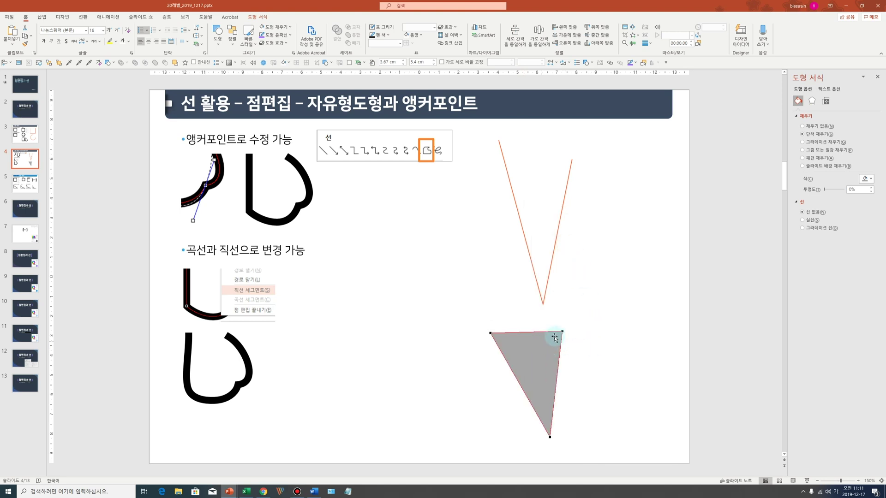
{"action": "mouse_move", "coordinate": [565, 332]}
{"action": "left_mouse_down"}
{"action": "mouse_move", "coordinate": [573, 342]}
{"action": "mouse_move", "coordinate": [562, 327]}
{"action": "left_mouse_up"}
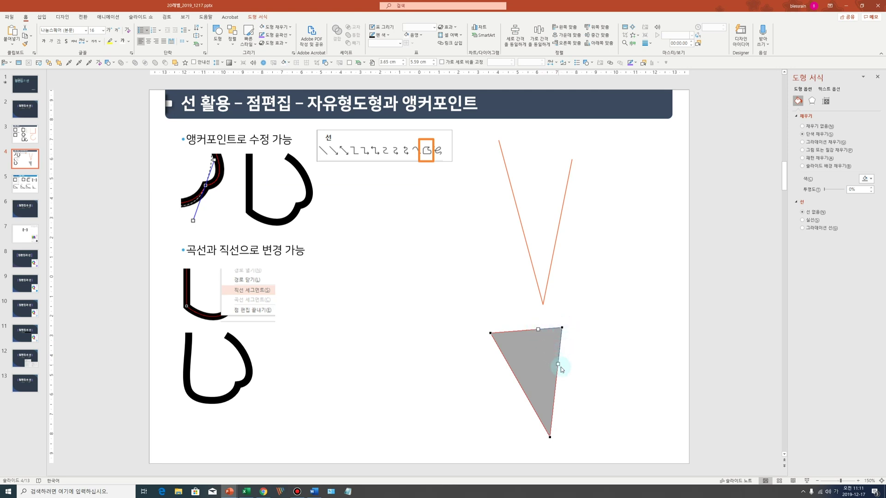
{"action": "mouse_move", "coordinate": [558, 364]}
{"action": "left_mouse_down"}
{"action": "mouse_move", "coordinate": [545, 364]}
{"action": "mouse_move", "coordinate": [571, 365]}
{"action": "left_mouse_up"}
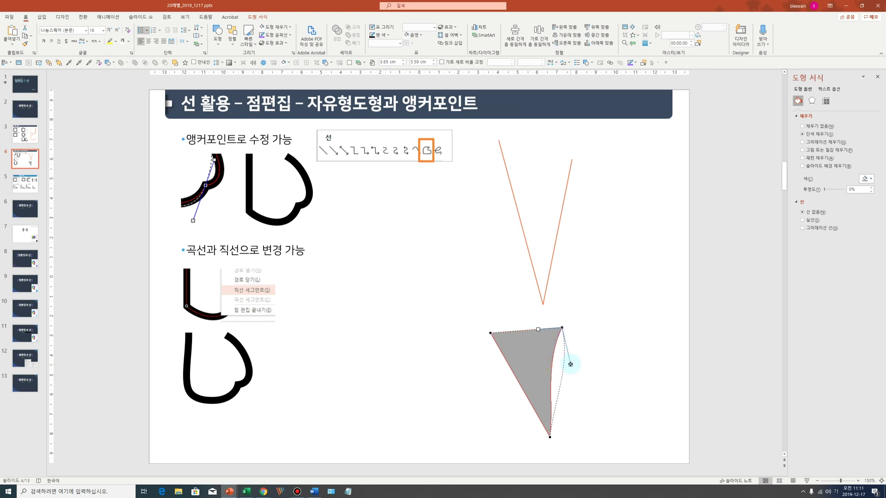
{"action": "left_click_drag", "start_coordinate": [538, 330], "coordinate": [533, 318]}
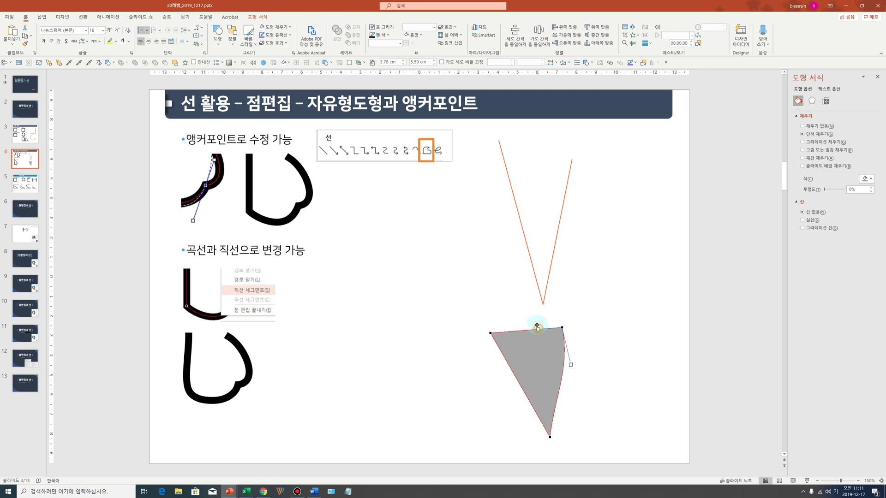
{"action": "left_click_drag", "start_coordinate": [534, 317], "coordinate": [533, 318]}
{"action": "left_click_drag", "start_coordinate": [569, 365], "coordinate": [572, 363]}
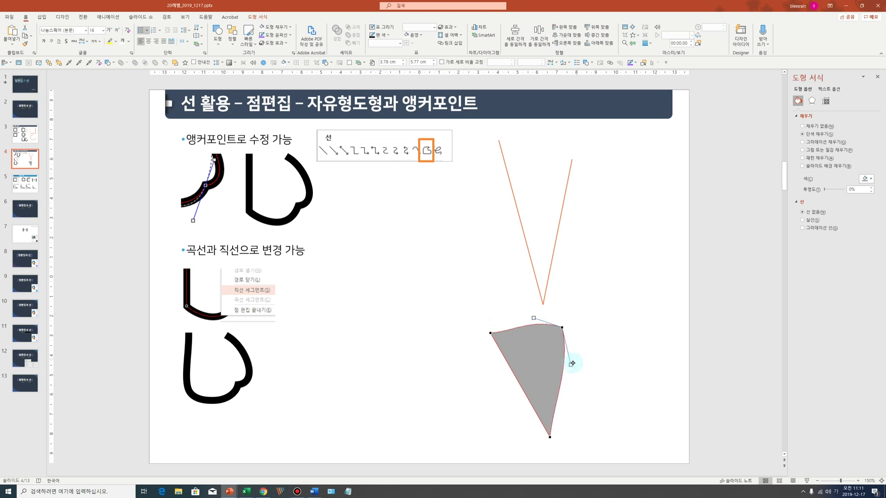
{"action": "mouse_move", "coordinate": [570, 363]}
{"action": "left_mouse_down"}
{"action": "mouse_move", "coordinate": [583, 340]}
{"action": "mouse_move", "coordinate": [581, 353]}
{"action": "left_mouse_up"}
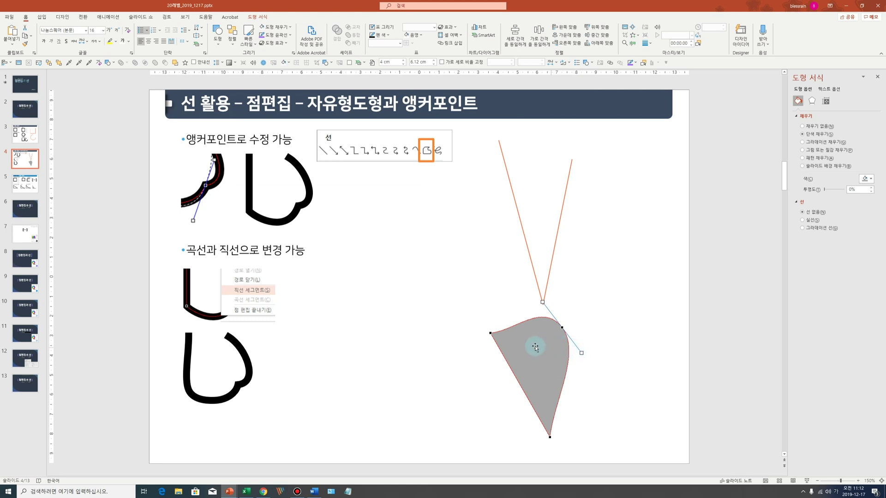
{"action": "right_click", "coordinate": [535, 318]}
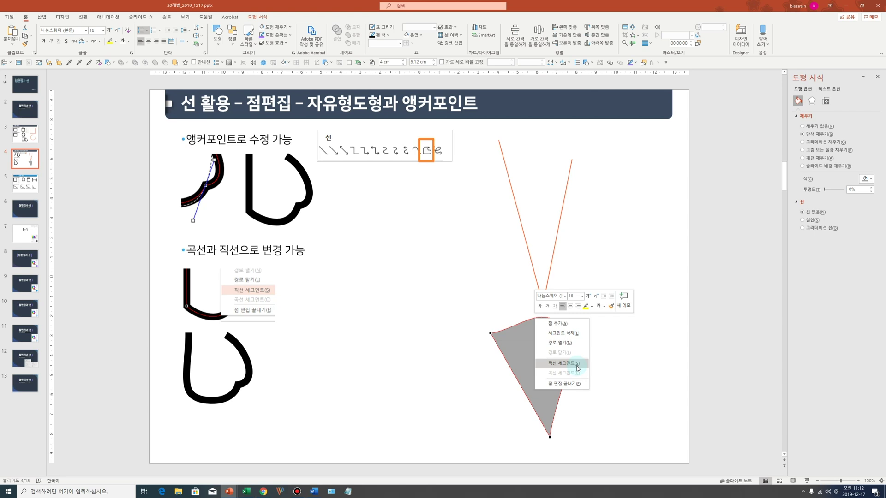
Straighten the top segment, reshape the left and right edges, and delete a right-side point
{"action": "left_click", "coordinate": [577, 365]}
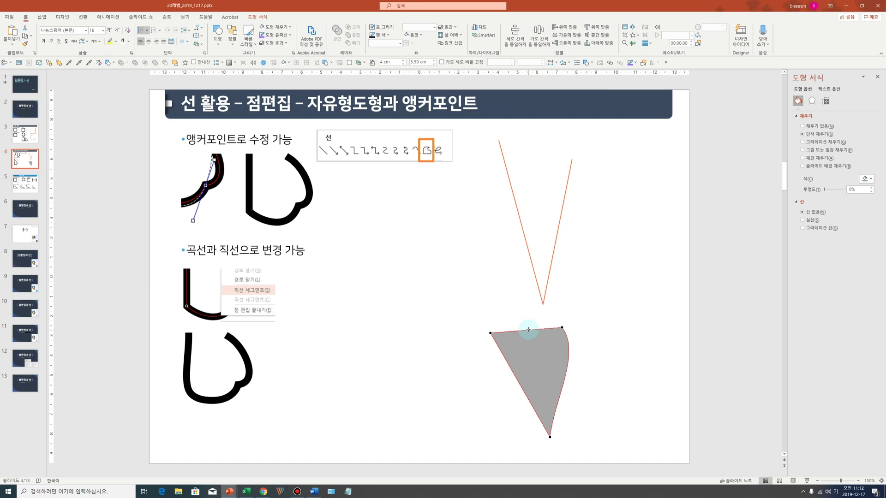
{"action": "left_click_drag", "start_coordinate": [528, 329], "coordinate": [527, 314]}
{"action": "left_click_drag", "start_coordinate": [514, 377], "coordinate": [504, 384]}
{"action": "left_click_drag", "start_coordinate": [558, 376], "coordinate": [581, 377]}
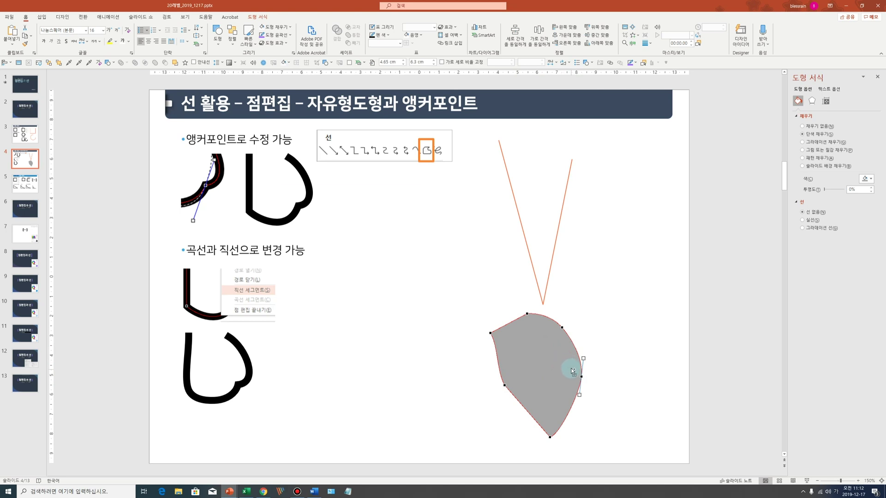
{"action": "left_click", "coordinate": [572, 369], "text": "ctrl"}
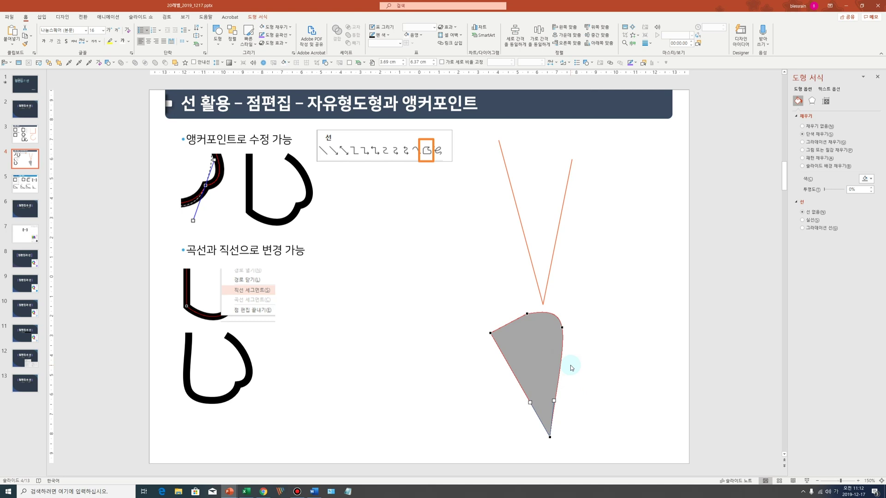
{"action": "left_click", "coordinate": [589, 346]}
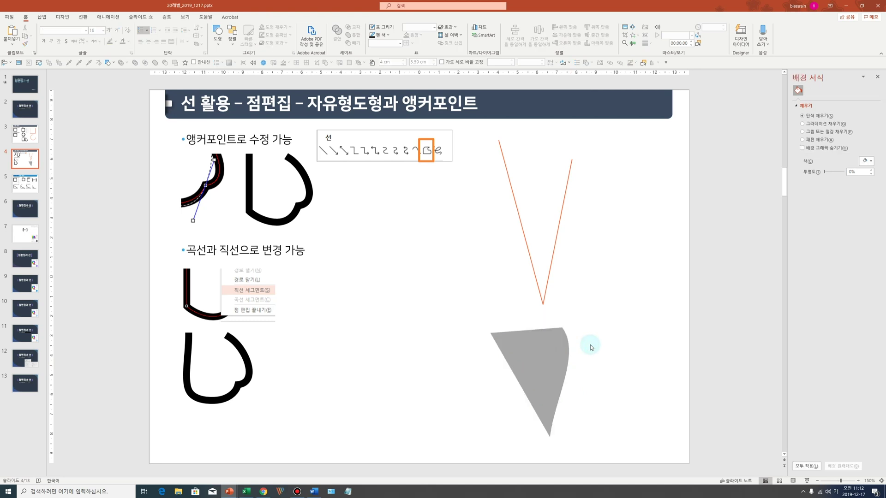
On the 점편집 slide, draw a rectangle below the brackets
{"action": "scroll", "coordinate": [591, 346], "scroll_direction": "down", "scroll_amount": 1}
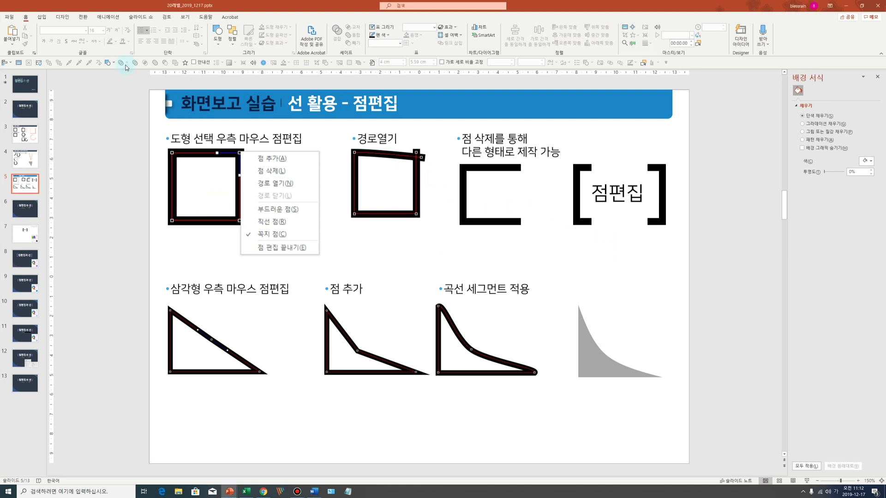
{"action": "left_click", "coordinate": [42, 17]}
{"action": "left_click", "coordinate": [147, 44]}
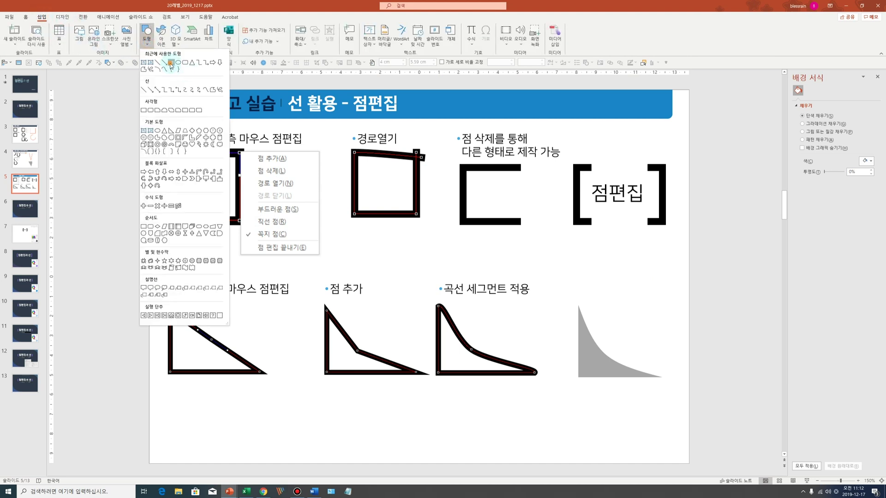
{"action": "left_click", "coordinate": [170, 66]}
{"action": "left_click_drag", "start_coordinate": [597, 242], "coordinate": [653, 296]}
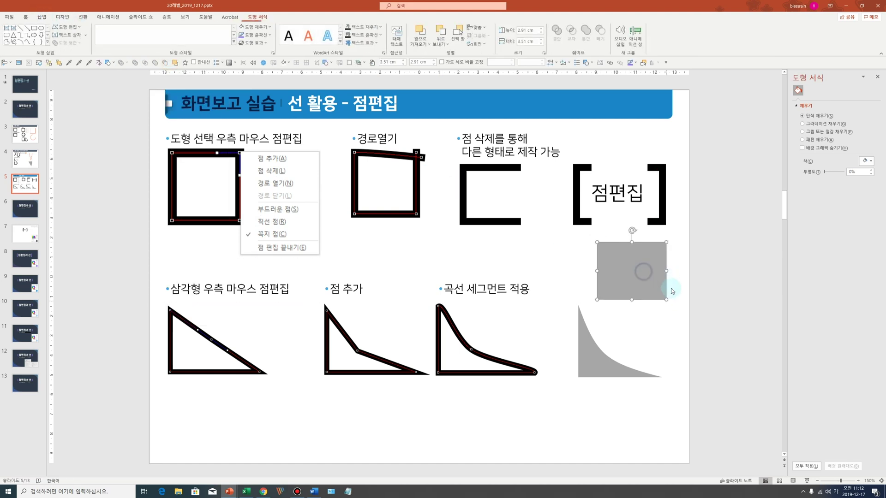
In Edit Points, open the path at the top-right vertex and delete it to remove the top edge
{"action": "right_click", "coordinate": [644, 271]}
{"action": "left_click", "coordinate": [683, 329]}
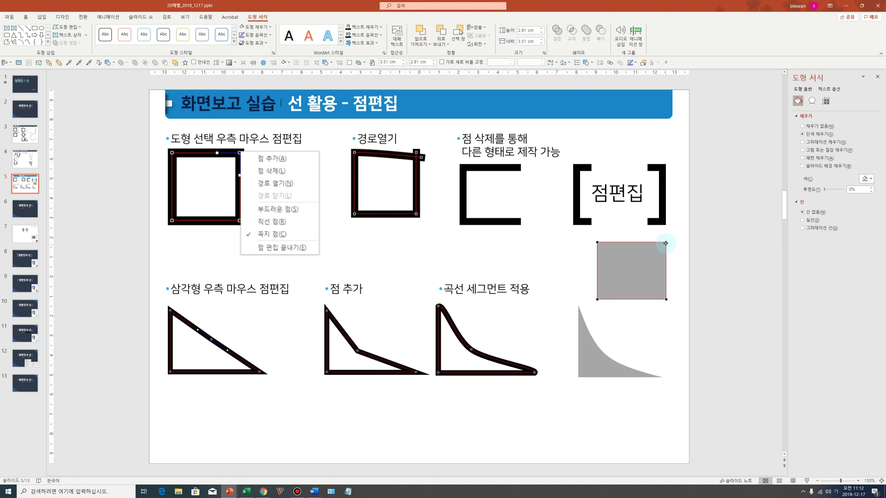
{"action": "right_click", "coordinate": [666, 243]}
{"action": "left_click", "coordinate": [701, 268]}
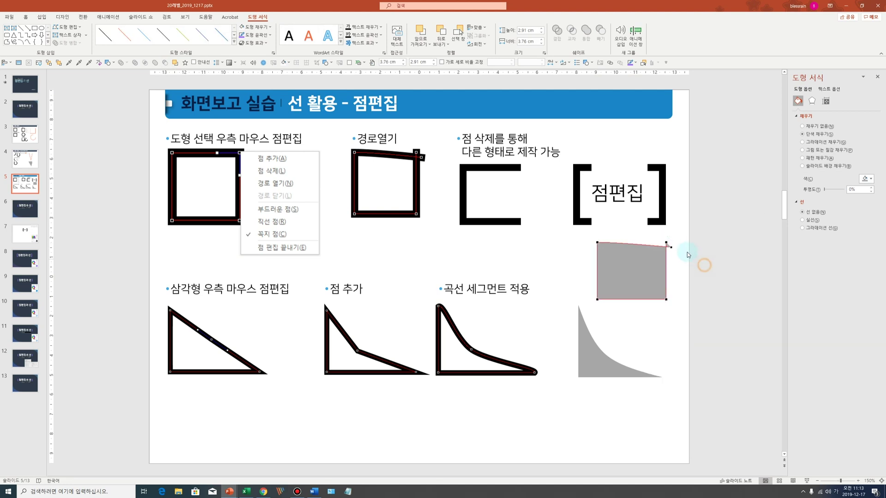
{"action": "right_click", "coordinate": [671, 247]}
{"action": "left_click", "coordinate": [696, 263]}
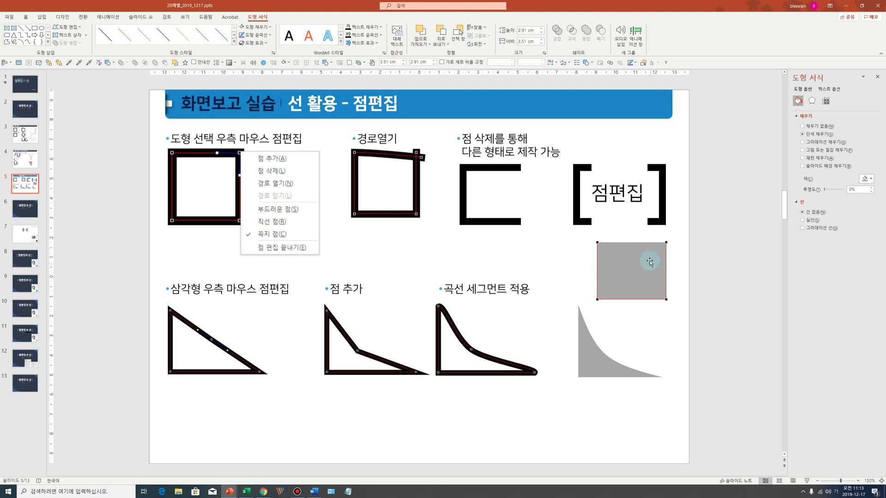
Give the U a solid 10 pt black outline and no fill
{"action": "left_click", "coordinate": [814, 220]}
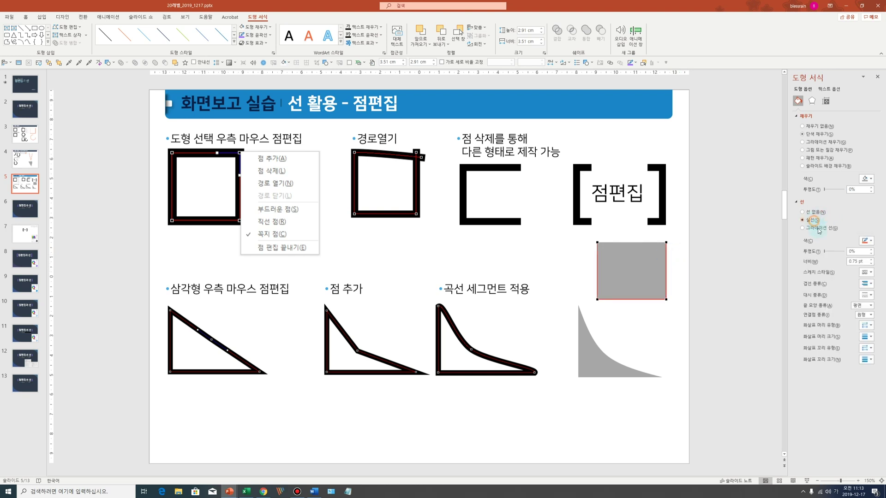
{"action": "left_click", "coordinate": [858, 263]}
{"action": "type", "text": "0"}
{"action": "left_click", "coordinate": [870, 241]}
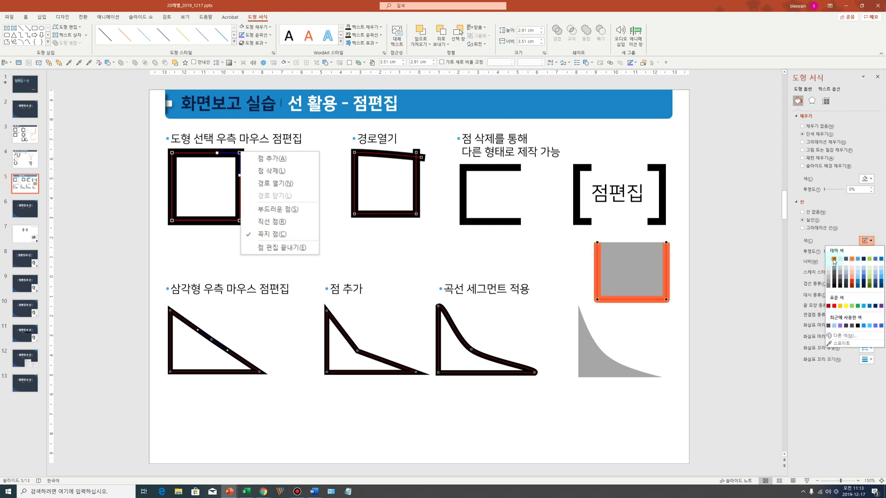
{"action": "left_click", "coordinate": [835, 259]}
{"action": "left_click", "coordinate": [816, 127]}
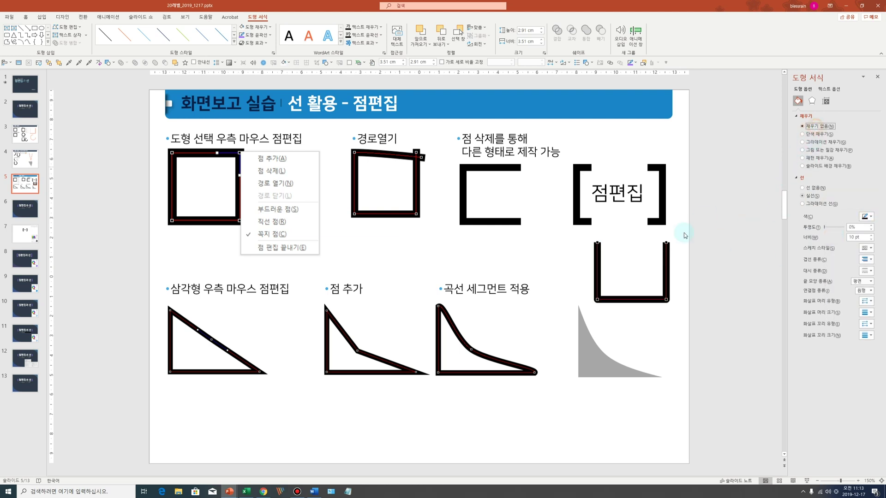
{"action": "left_click", "coordinate": [632, 299]}
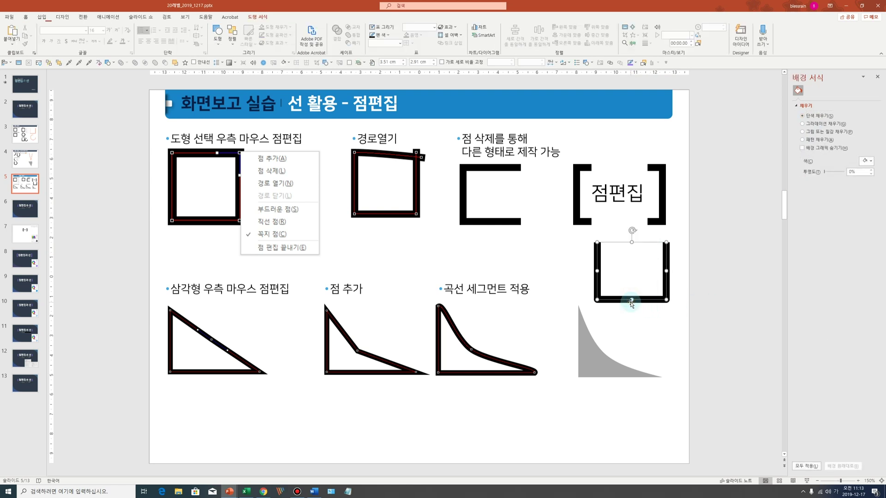
Shorten the U line to 1.2 cm and rotate it 90° into a left bracket
{"action": "left_click", "coordinate": [631, 301]}
{"action": "left_click_drag", "start_coordinate": [631, 302], "coordinate": [631, 267]}
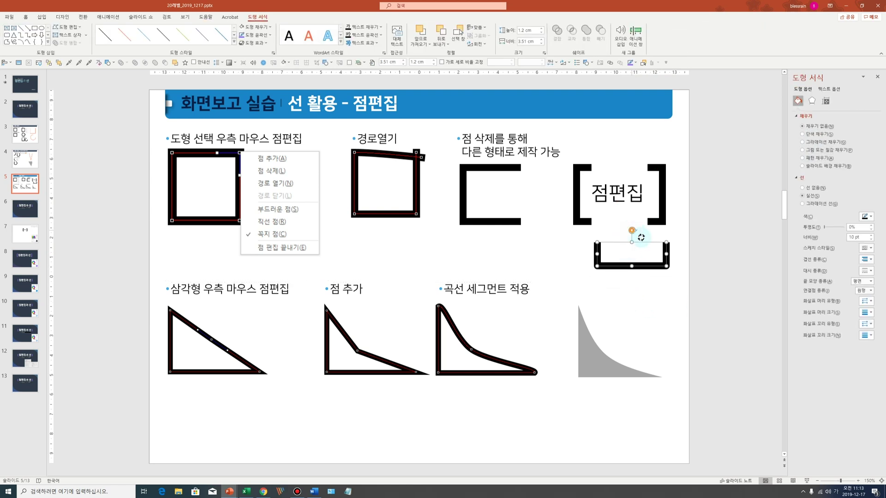
{"action": "left_click_drag", "start_coordinate": [632, 231], "coordinate": [656, 254]}
{"action": "mouse_move", "coordinate": [632, 289]}
{"action": "left_mouse_down"}
{"action": "mouse_move", "coordinate": [632, 271]}
{"action": "mouse_move", "coordinate": [577, 268]}
{"action": "left_mouse_up"}
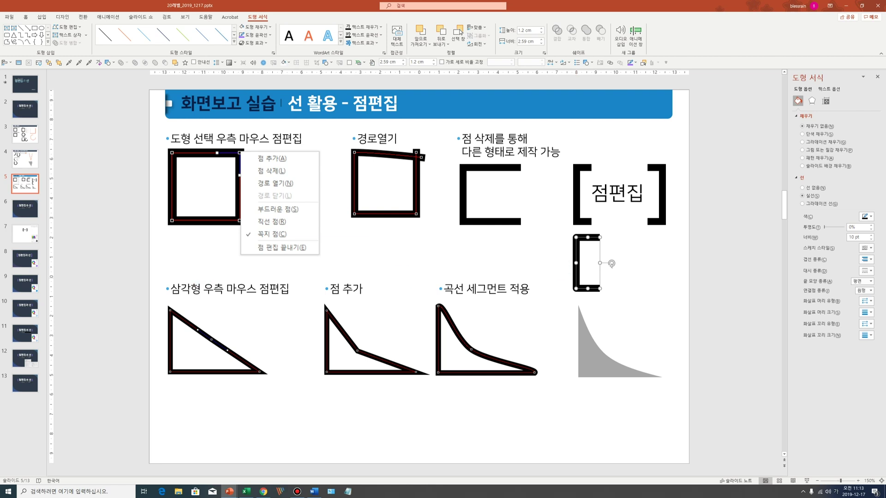
Give the bracket Square line caps and a Miter join for sharp corners
{"action": "left_click", "coordinate": [875, 281]}
{"action": "left_click", "coordinate": [861, 288]}
{"action": "left_click", "coordinate": [871, 291]}
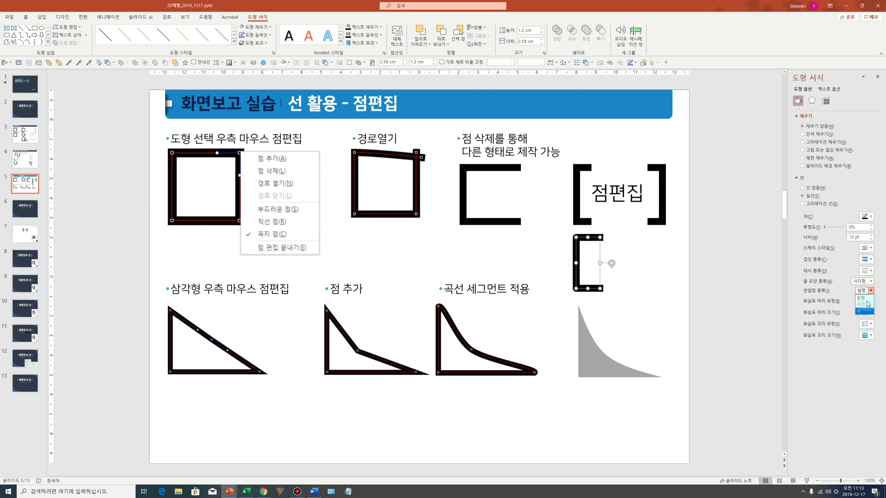
{"action": "left_click", "coordinate": [860, 311]}
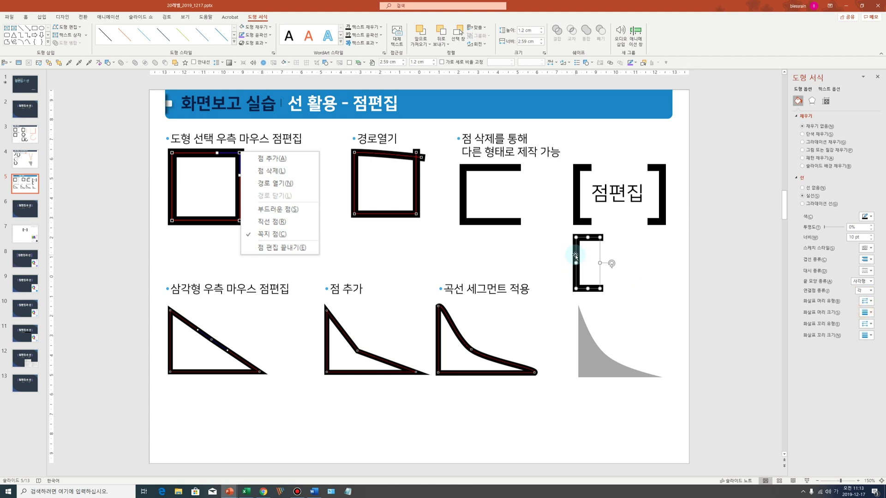
Duplicate the bracket to the right and flip the copy horizontally into a right bracket
{"action": "left_click_drag", "start_coordinate": [575, 255], "coordinate": [635, 255]}
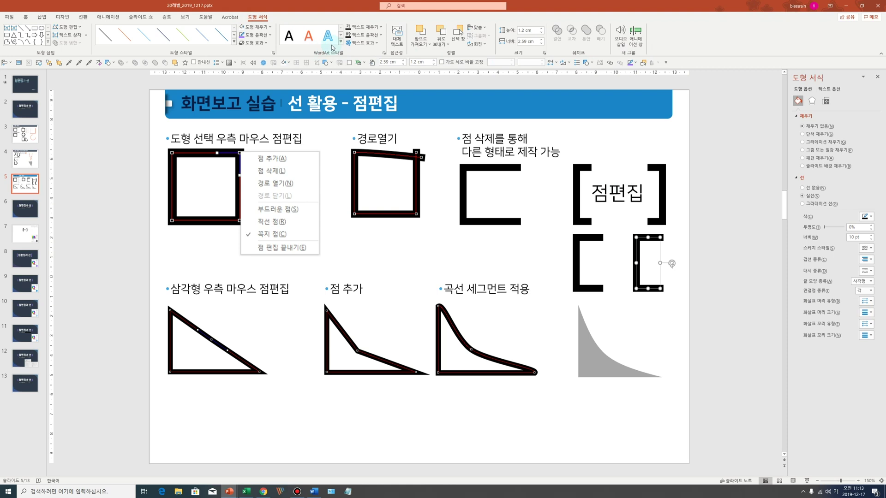
{"action": "left_click", "coordinate": [480, 45]}
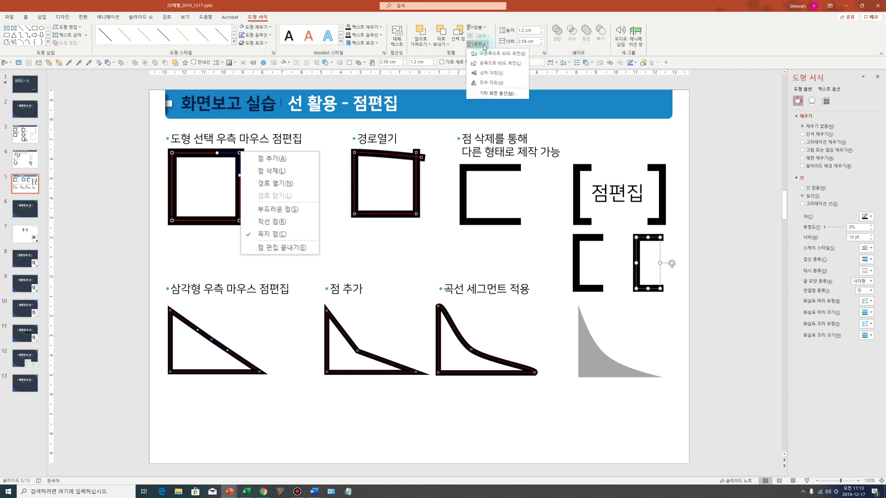
{"action": "left_click", "coordinate": [492, 83]}
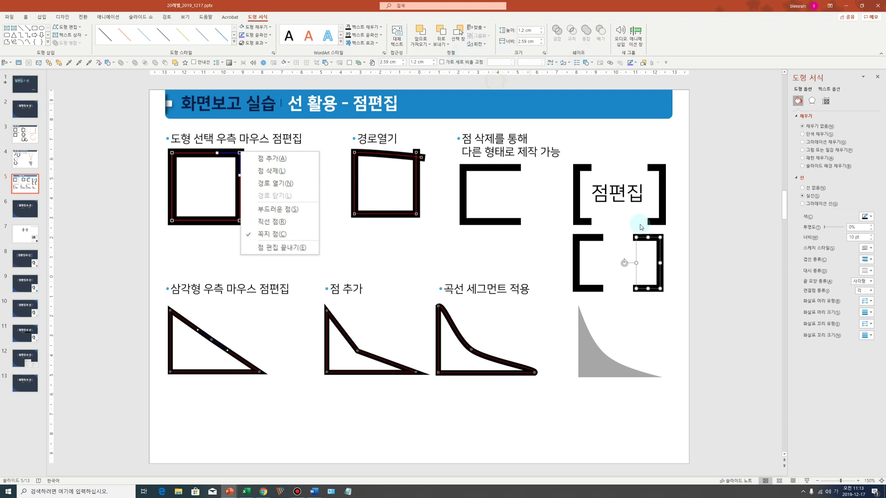
{"action": "left_click", "coordinate": [683, 276]}
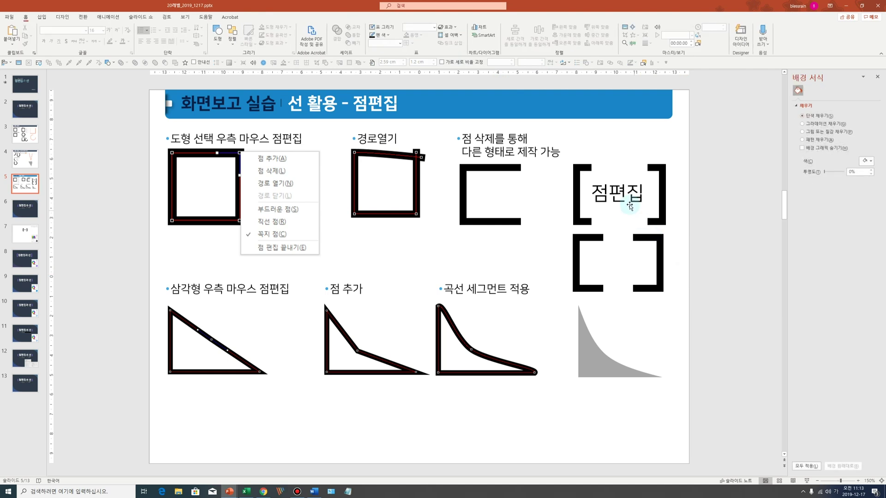
Nudge the lower left bracket right and narrow and align the right bracket
{"action": "left_click", "coordinate": [637, 206]}
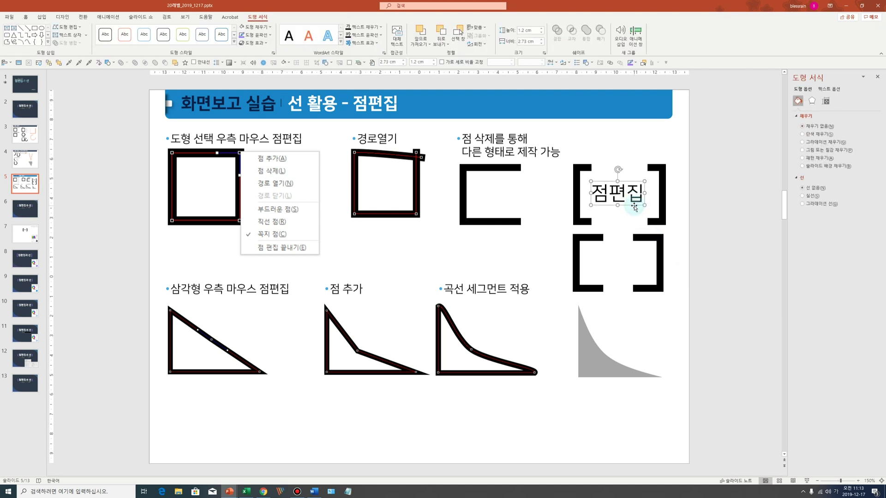
{"action": "left_click", "coordinate": [707, 251]}
{"action": "left_click", "coordinate": [658, 256]}
{"action": "left_click", "coordinate": [593, 258]}
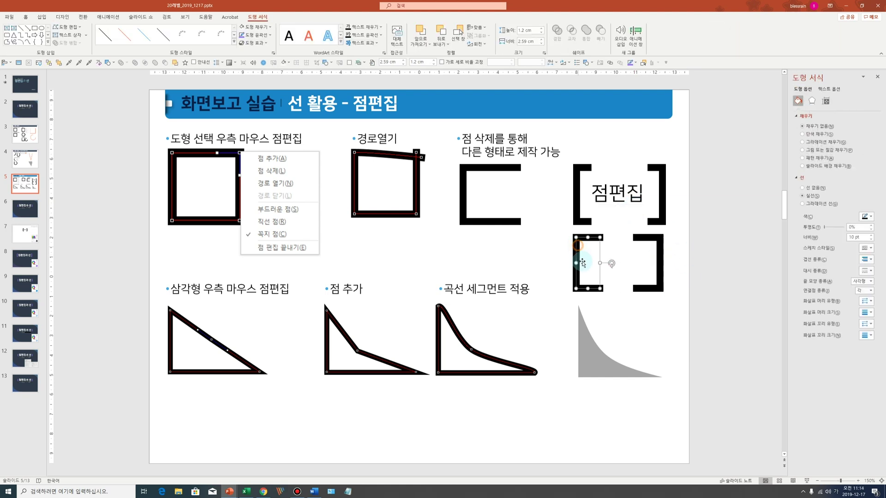
{"action": "left_click_drag", "start_coordinate": [586, 262], "coordinate": [598, 264]}
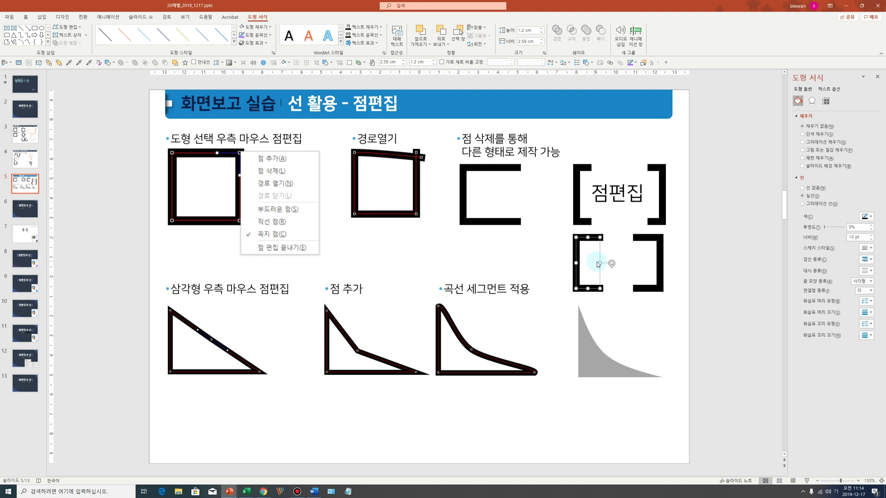
{"action": "left_click", "coordinate": [637, 260]}
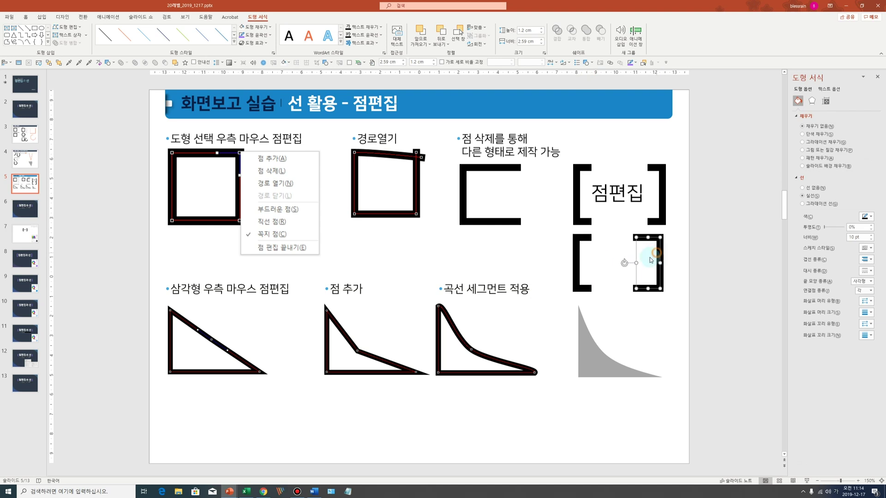
{"action": "left_click_drag", "start_coordinate": [634, 262], "coordinate": [661, 272]}
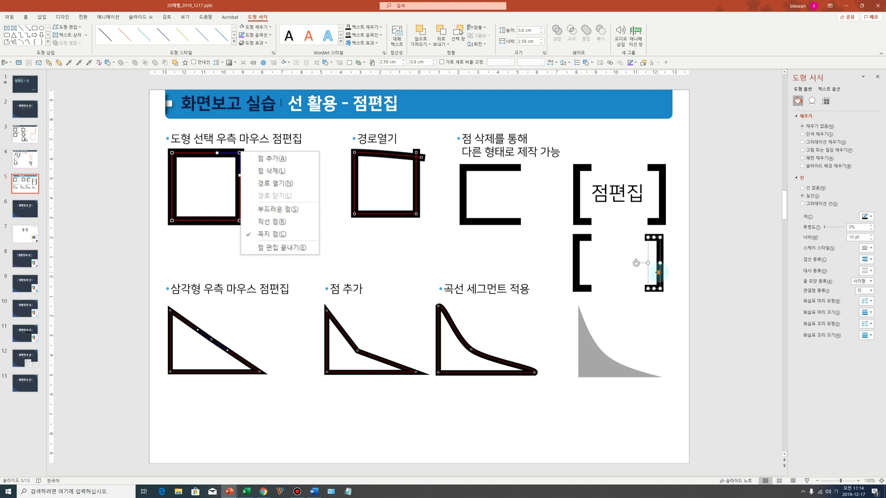
{"action": "left_click", "coordinate": [682, 266]}
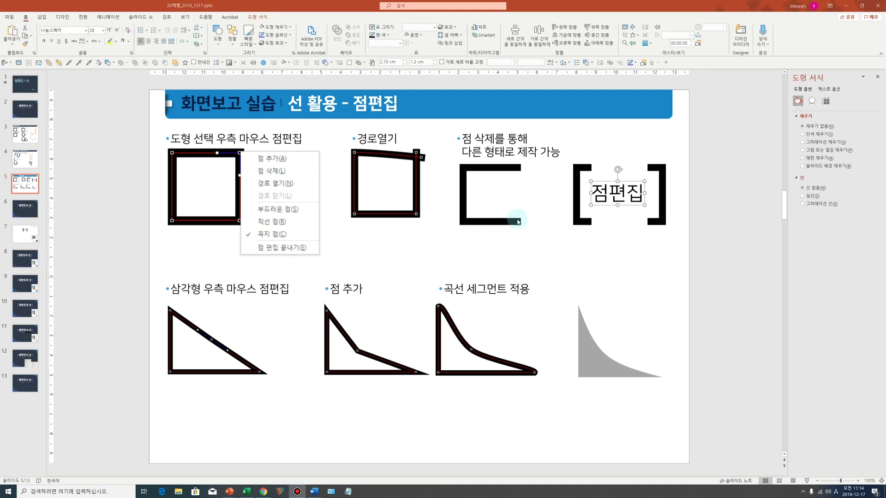
Move the new bracket pair up onto the brackets framing the 점편집 text
{"action": "left_click_drag", "start_coordinate": [567, 159], "coordinate": [677, 235]}
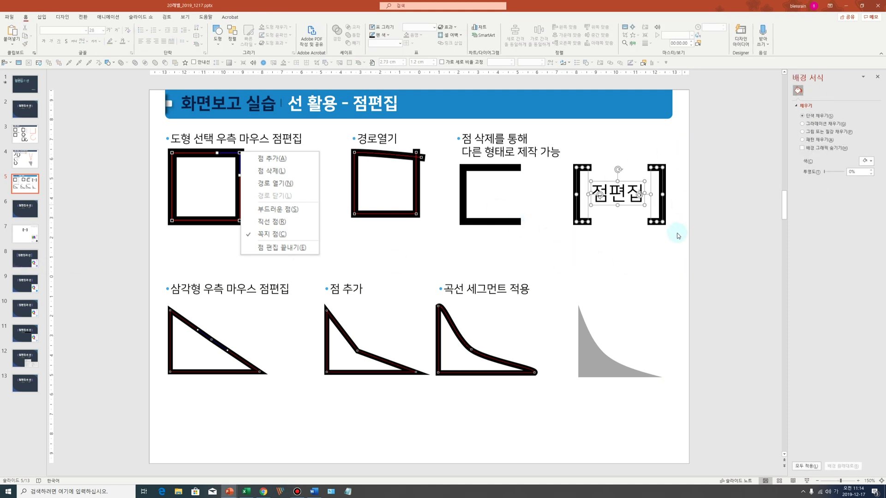
{"action": "left_click", "coordinate": [664, 286]}
{"action": "left_click", "coordinate": [591, 365]}
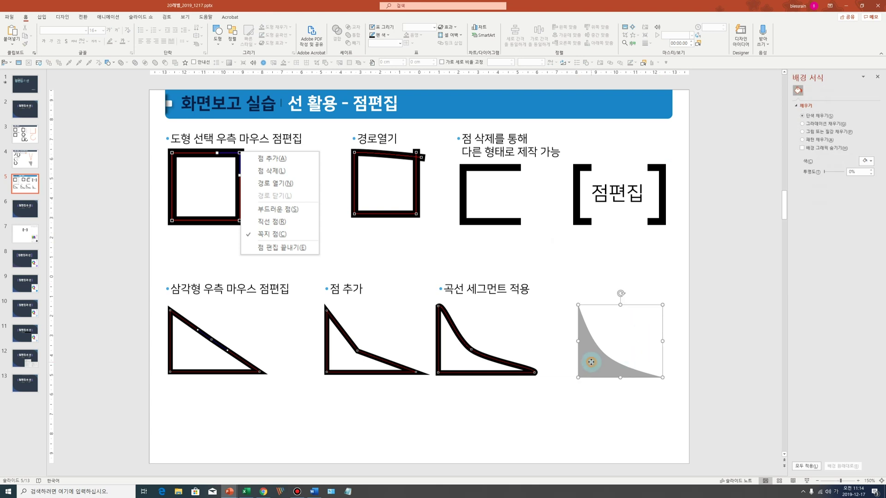
{"action": "left_click", "coordinate": [703, 328]}
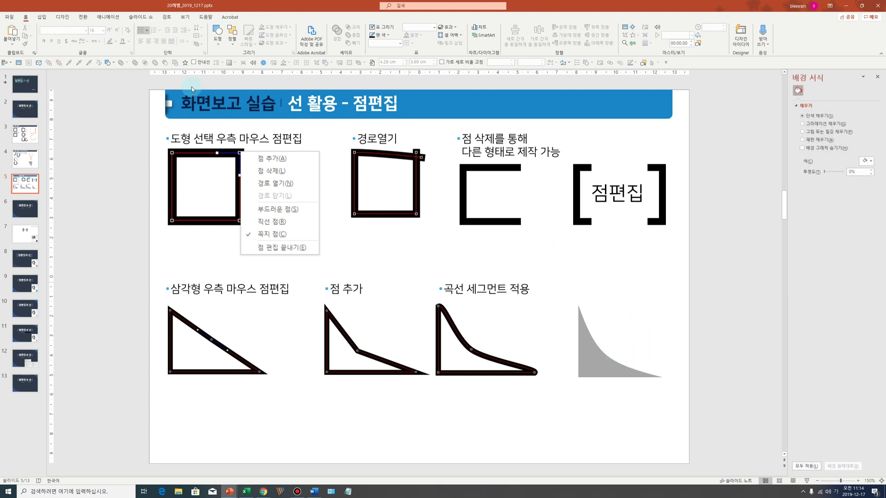
{"action": "left_click", "coordinate": [222, 44]}
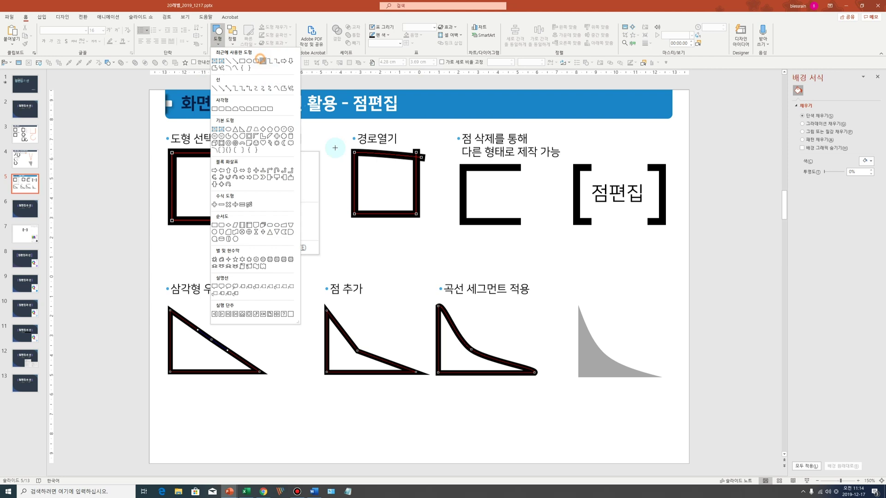
Draw a right triangle below the grey curved shape
{"action": "left_click", "coordinate": [260, 59]}
{"action": "left_click_drag", "start_coordinate": [582, 394], "coordinate": [673, 458]}
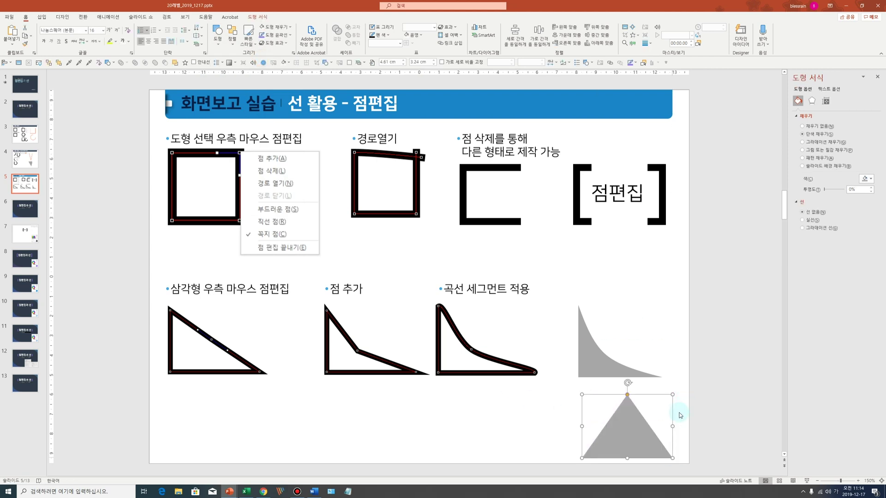
{"action": "left_click_drag", "start_coordinate": [627, 395], "coordinate": [498, 396]}
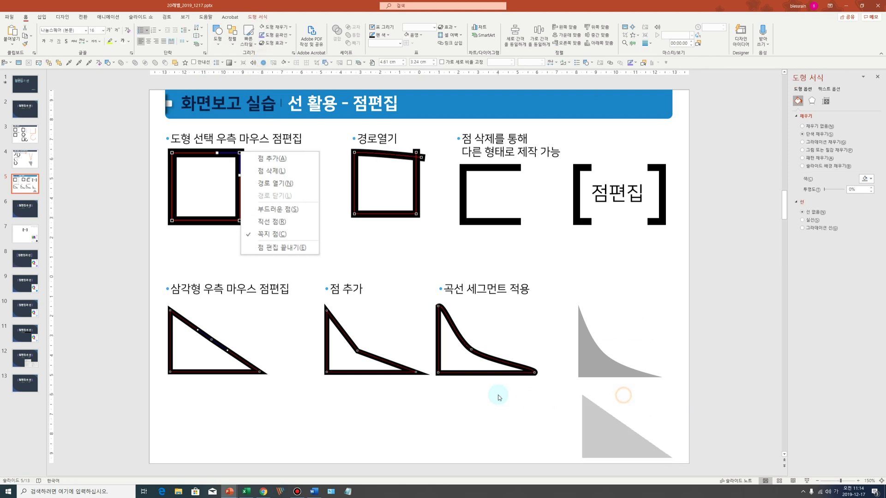
With Edit Points, bend the triangle's slanted side and top corner into a concave curve
{"action": "right_click", "coordinate": [629, 435]}
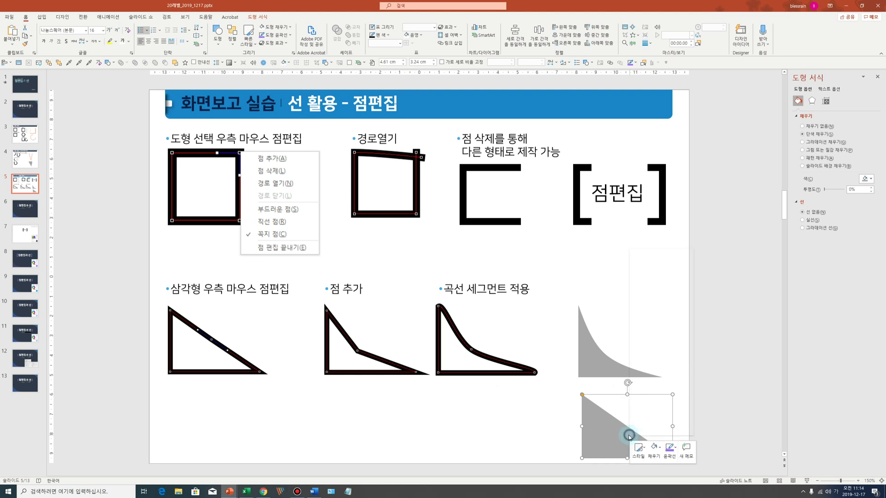
{"action": "left_click", "coordinate": [658, 309]}
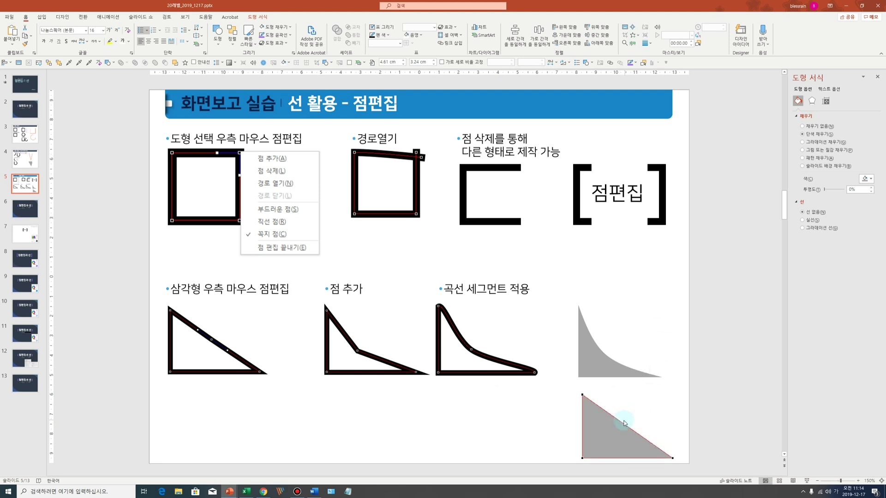
{"action": "left_click_drag", "start_coordinate": [626, 423], "coordinate": [610, 436]}
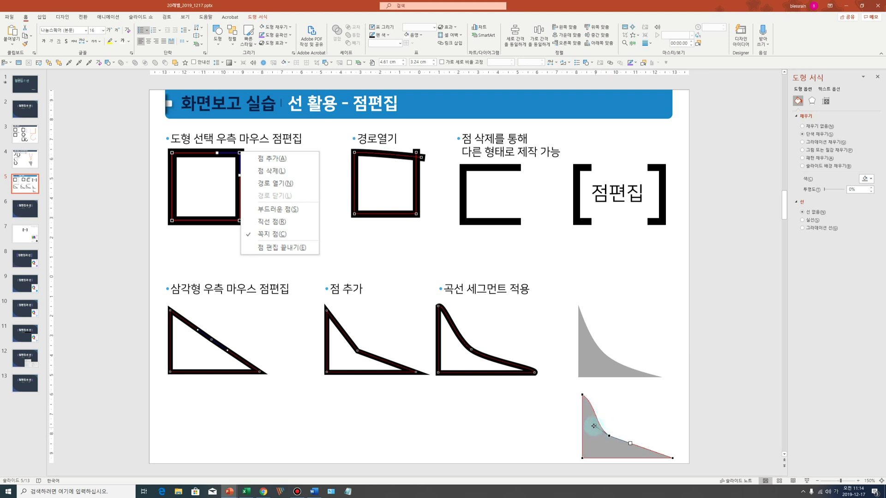
{"action": "left_click_drag", "start_coordinate": [594, 426], "coordinate": [595, 422]}
{"action": "left_click_drag", "start_coordinate": [591, 421], "coordinate": [591, 421]}
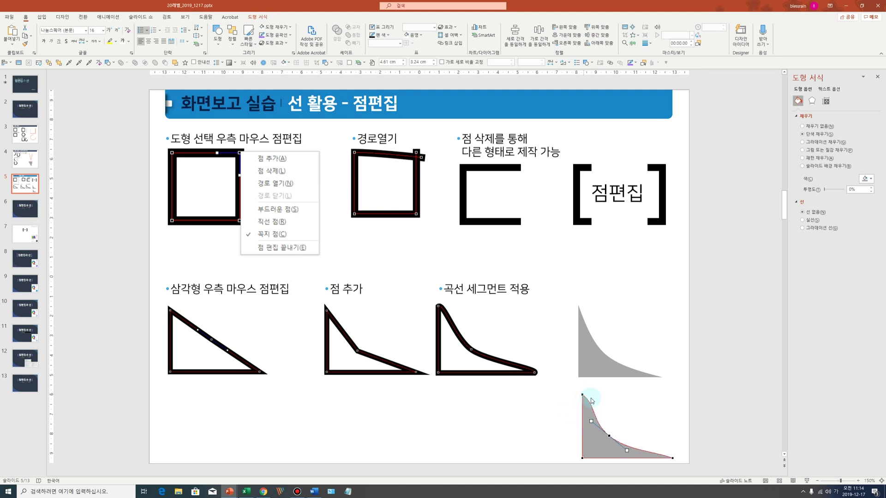
{"action": "left_click", "coordinate": [582, 394]}
{"action": "left_click_drag", "start_coordinate": [597, 404], "coordinate": [594, 418]}
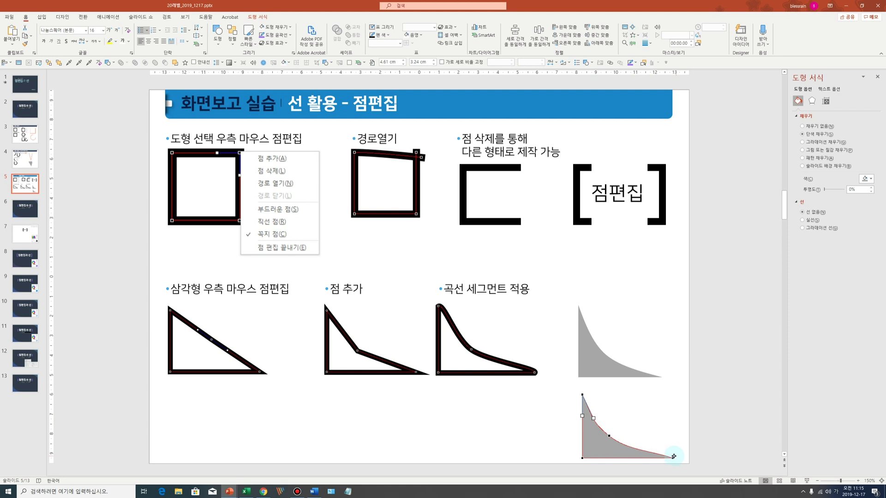
{"action": "left_click_drag", "start_coordinate": [608, 435], "coordinate": [608, 438]}
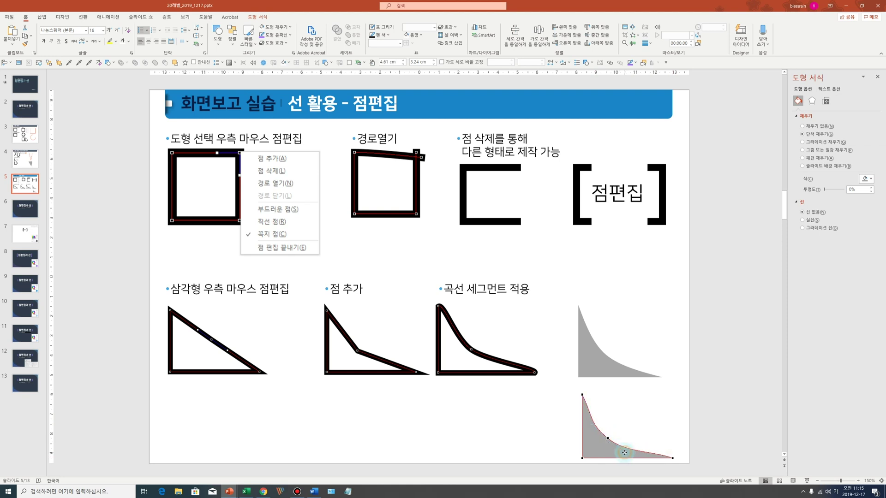
{"action": "left_click", "coordinate": [644, 437]}
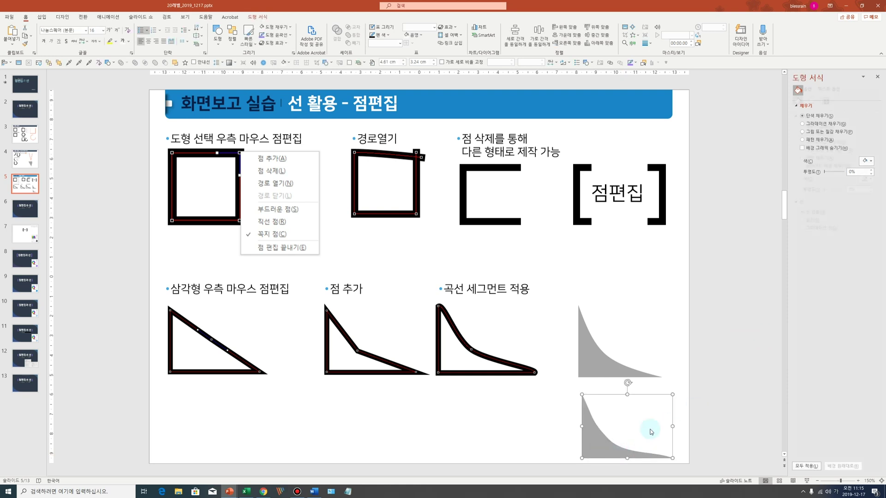
Size the curved shape to 4.5 × 4.5 cm, shrink it to 3.08 cm, and place it beneath the larger curve
{"action": "left_click", "coordinate": [594, 424]}
{"action": "left_click", "coordinate": [826, 100]}
{"action": "type", "text": "4."}
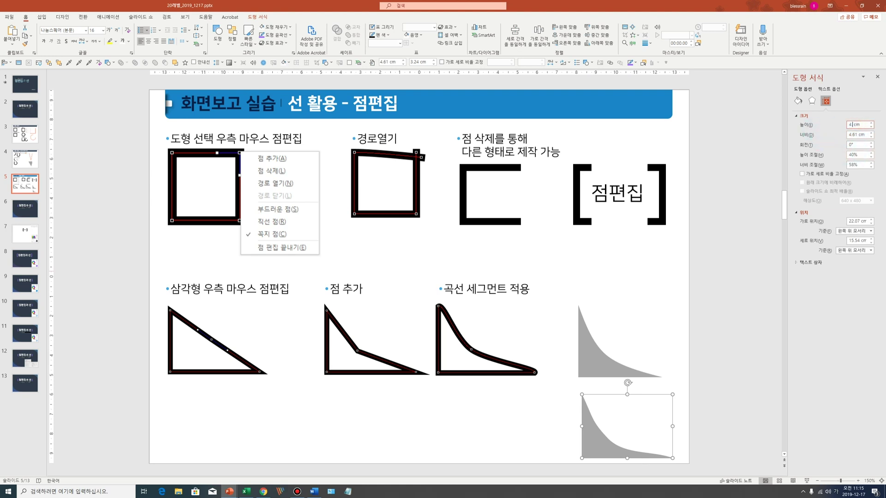
{"action": "type", "text": "5"}
{"action": "left_click", "coordinate": [860, 154]}
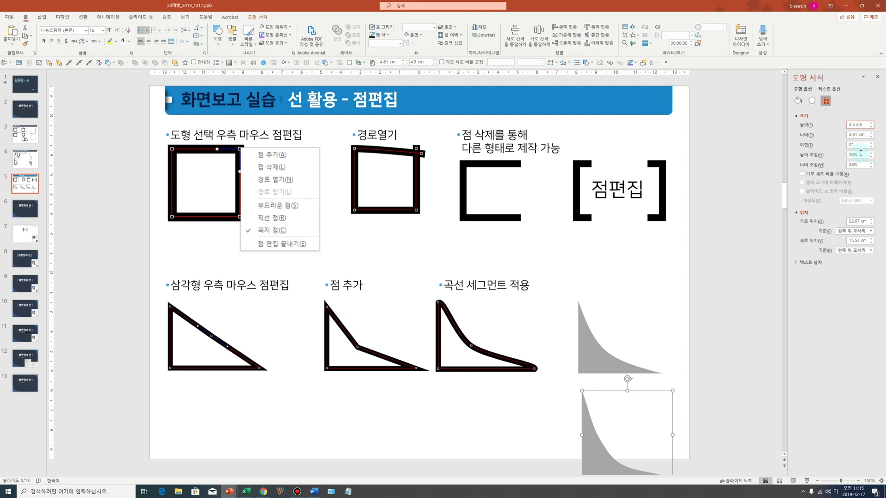
{"action": "left_click", "coordinate": [871, 137]}
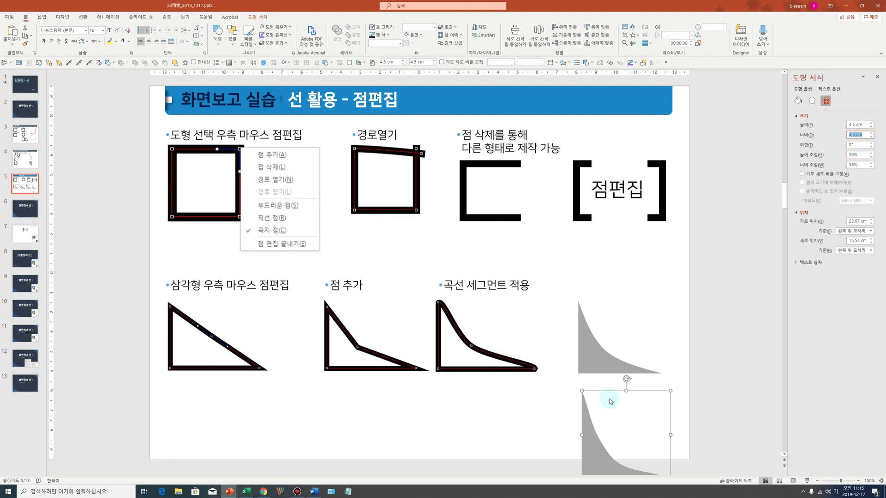
{"action": "left_click_drag", "start_coordinate": [581, 390], "coordinate": [610, 419]}
{"action": "left_click_drag", "start_coordinate": [614, 452], "coordinate": [590, 428]}
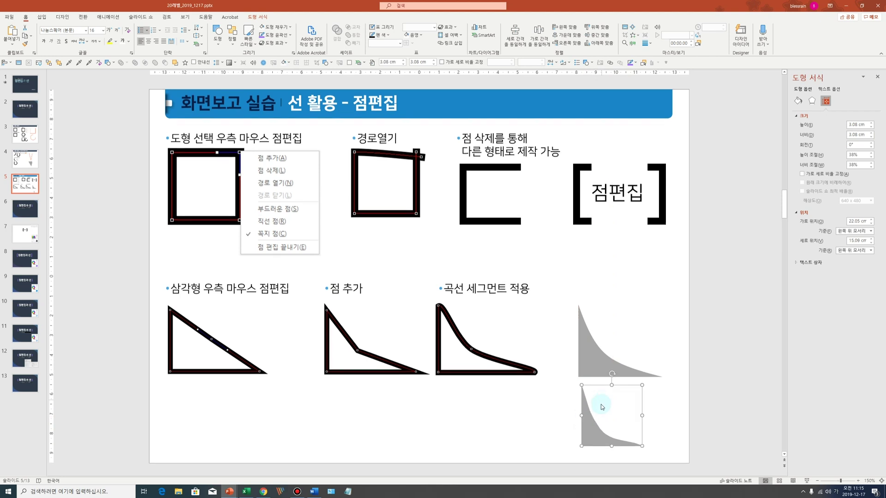
Edit the small shape's points, moving the middle point and upper handle for a smoother inward sweep
{"action": "right_click", "coordinate": [590, 428]}
{"action": "left_click", "coordinate": [614, 321]}
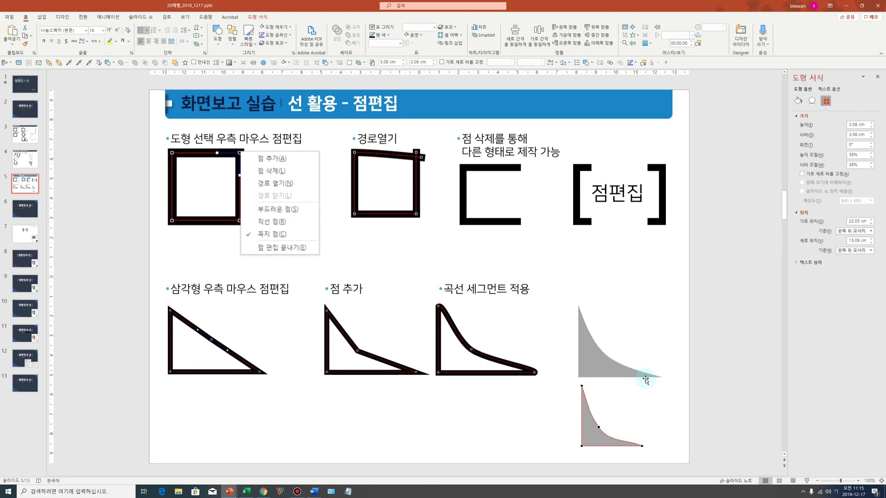
{"action": "left_click_drag", "start_coordinate": [598, 426], "coordinate": [609, 440]}
{"action": "left_click_drag", "start_coordinate": [586, 404], "coordinate": [586, 409]}
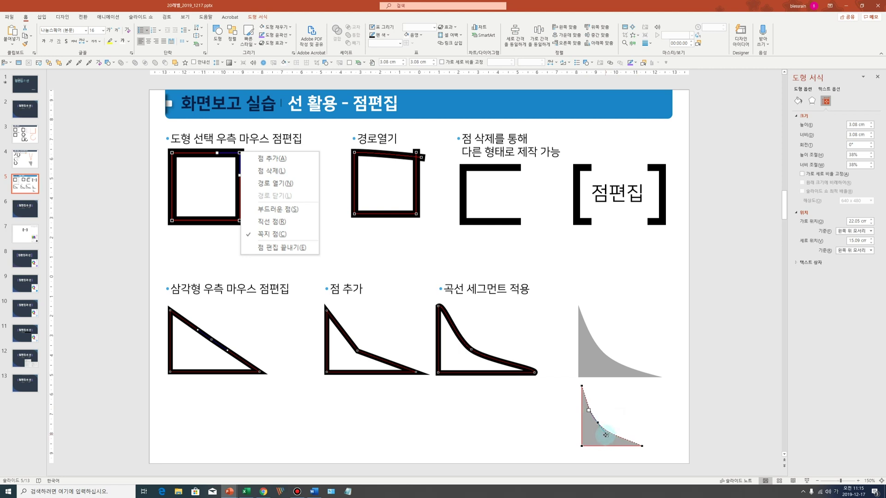
{"action": "left_click", "coordinate": [651, 427]}
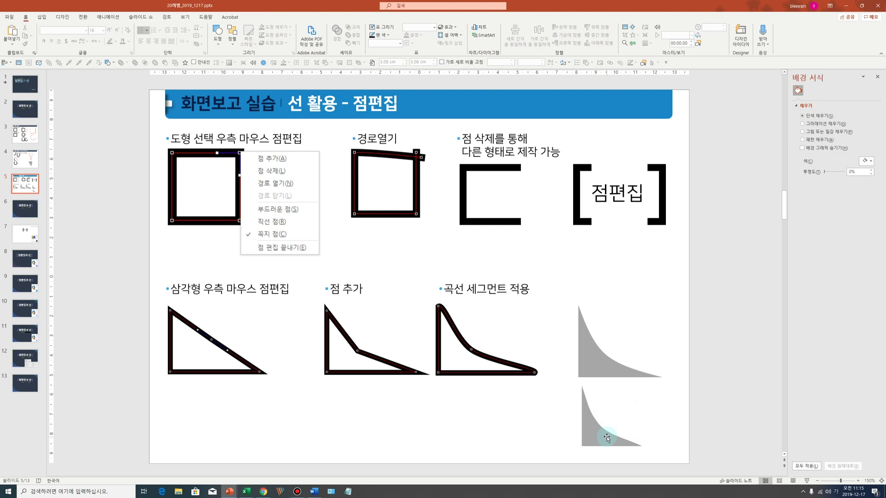
{"action": "left_click", "coordinate": [590, 362]}
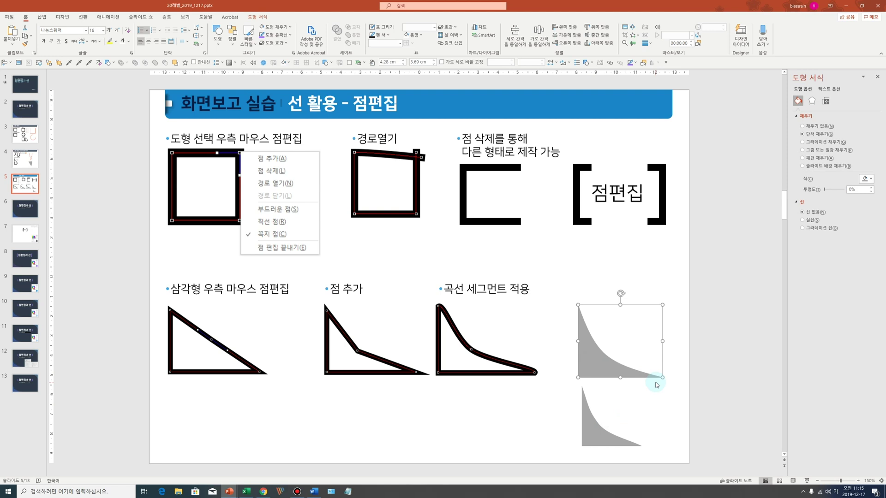
Compare the grey curved shapes, then scroll down to slide 6
{"action": "left_click", "coordinate": [700, 336]}
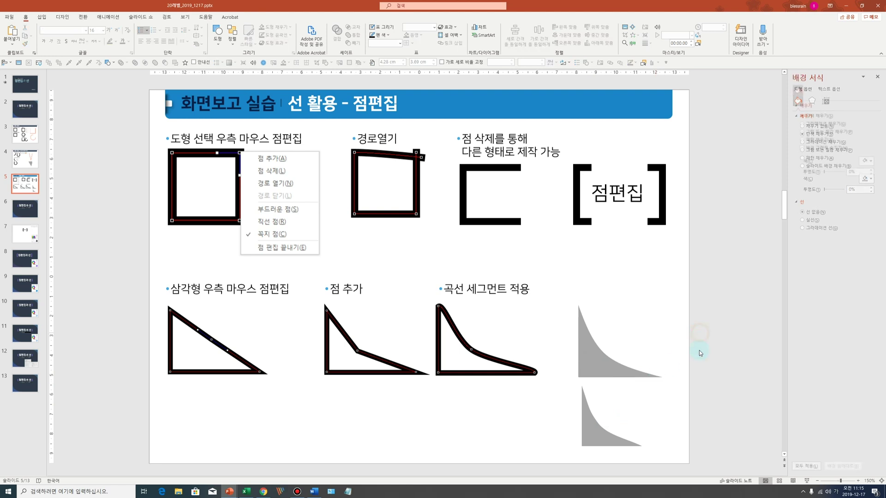
{"action": "left_click", "coordinate": [600, 356]}
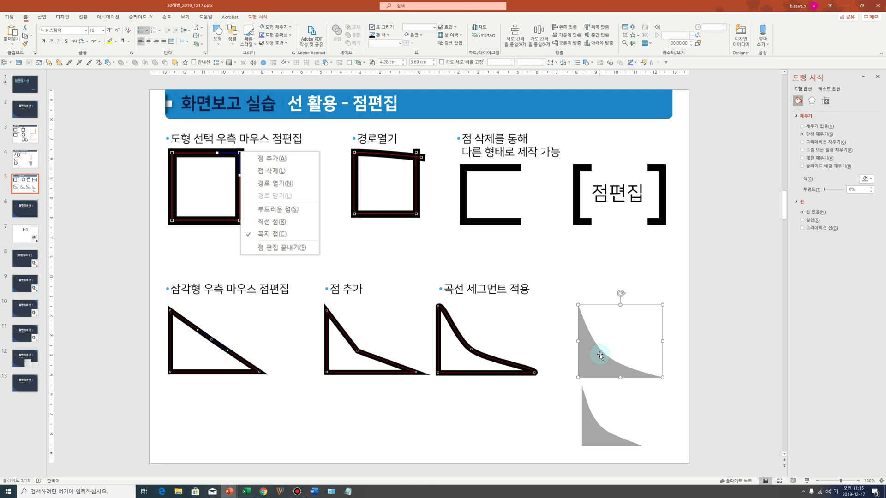
{"action": "left_click", "coordinate": [688, 367]}
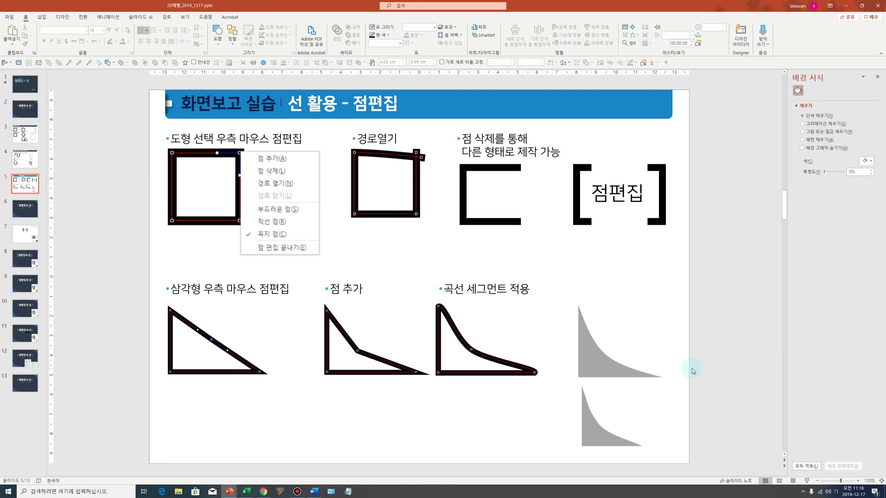
{"action": "scroll", "coordinate": [692, 371], "scroll_direction": "down", "scroll_amount": 1}
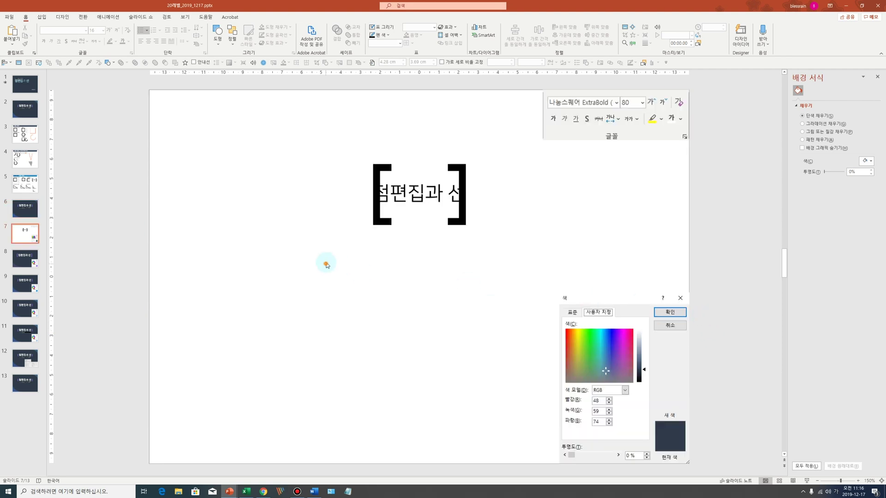
On slide 7, select the 점편집과 선 title text, then the whole title text box
{"action": "left_click_drag", "start_coordinate": [325, 264], "coordinate": [541, 129]}
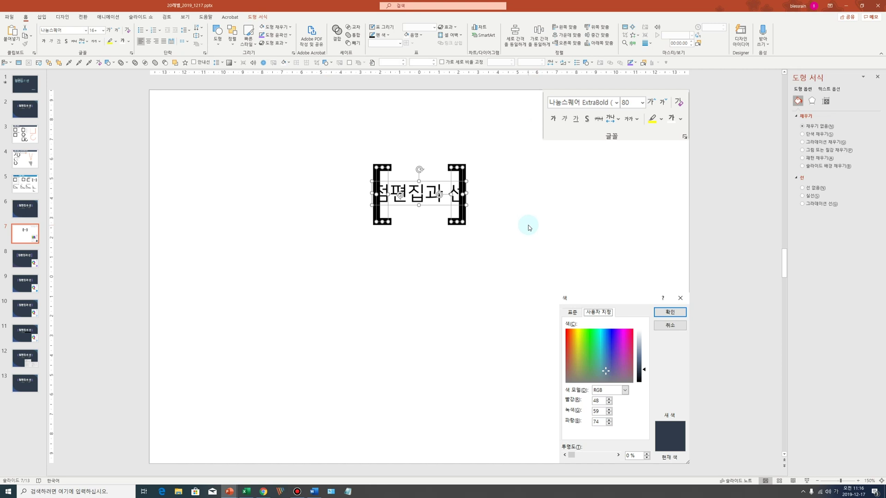
{"action": "left_click", "coordinate": [424, 192]}
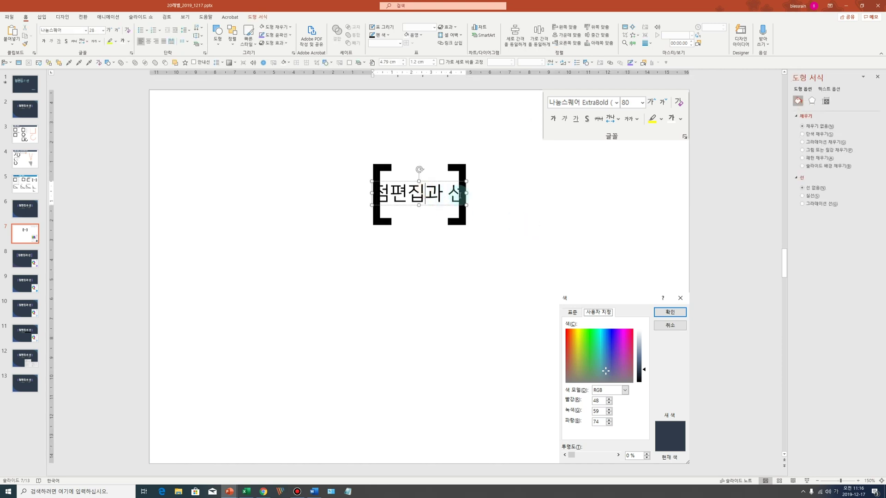
{"action": "left_click_drag", "start_coordinate": [424, 193], "coordinate": [463, 195]}
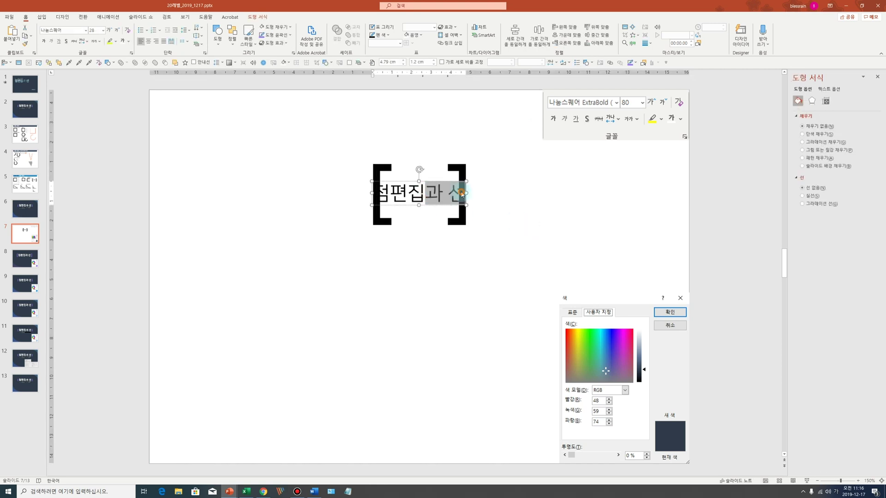
{"action": "left_click", "coordinate": [430, 261]}
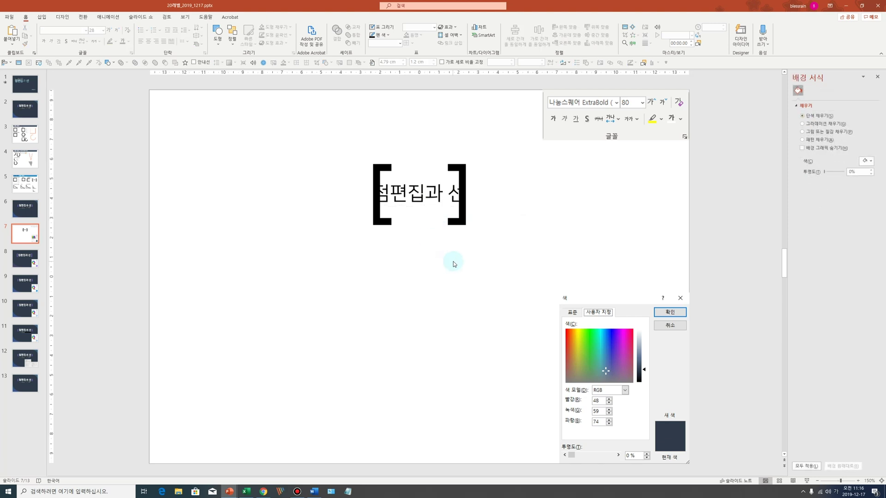
{"action": "left_click", "coordinate": [430, 195]}
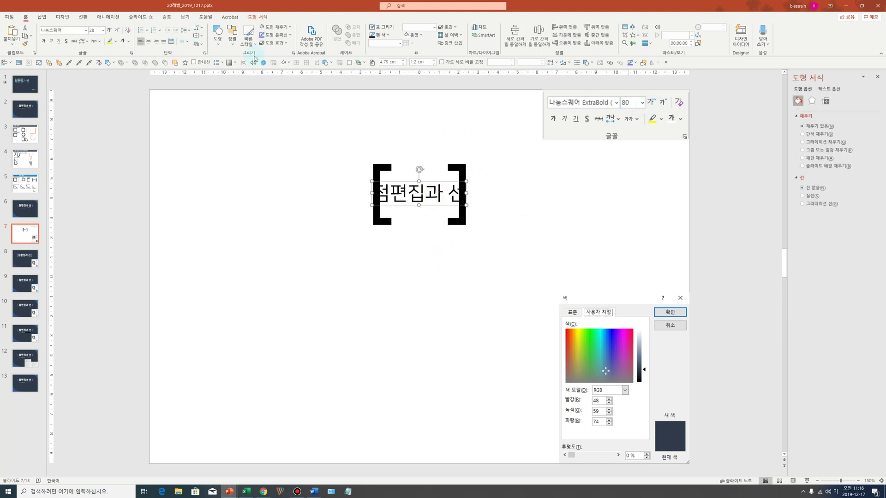
{"action": "left_click", "coordinate": [103, 31]}
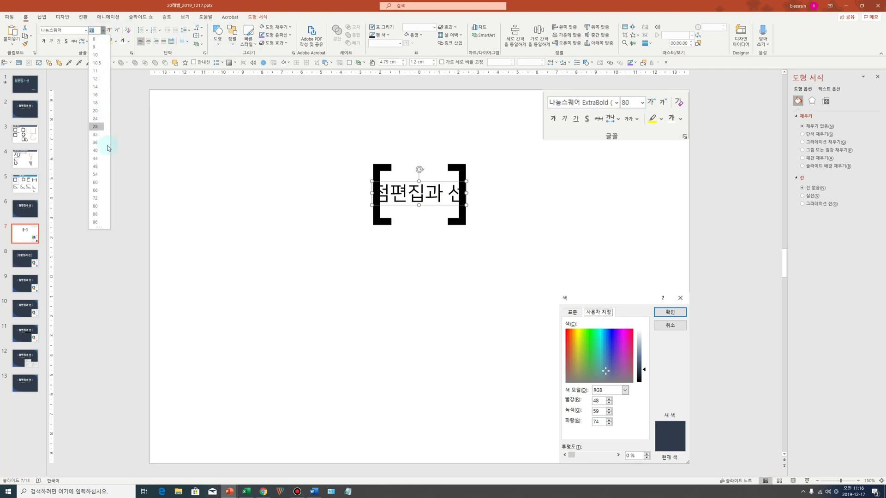
Set the title to size 80 in 나눔스퀘어 ExtraBold
{"action": "left_click", "coordinate": [98, 208]}
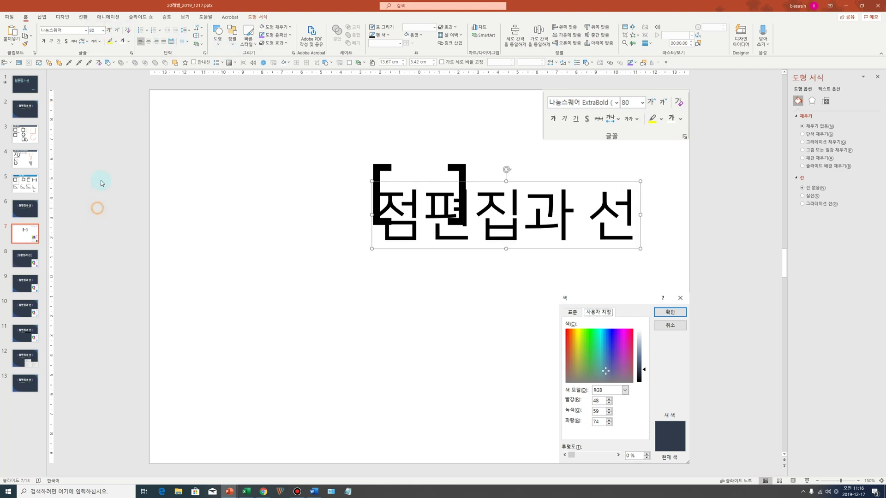
{"action": "left_click", "coordinate": [86, 31]}
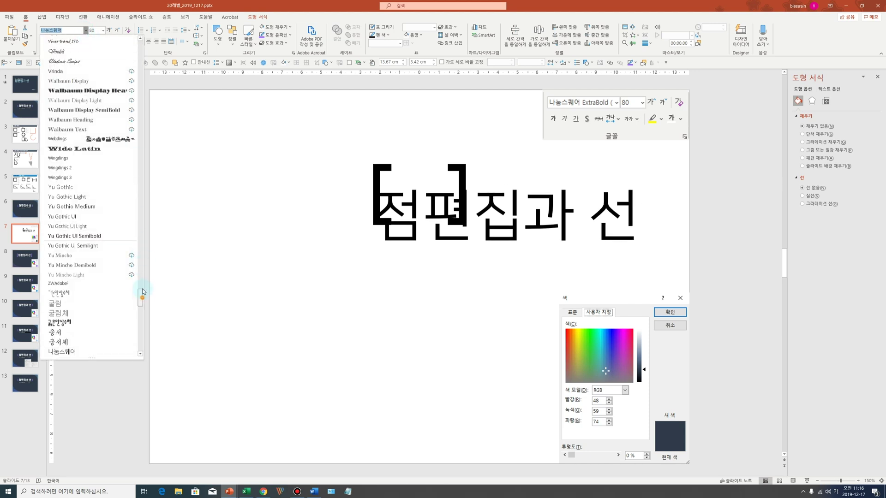
{"action": "left_click", "coordinate": [362, 196]}
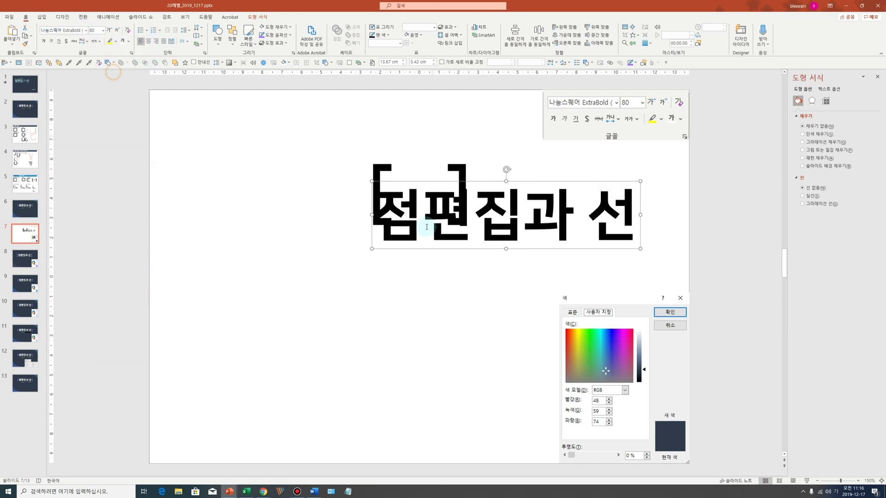
Reposition the left bracket, title and right bracket so the brackets tightly frame the title, then select 과
{"action": "left_click", "coordinate": [377, 168]}
{"action": "left_click_drag", "start_coordinate": [378, 167], "coordinate": [240, 168]}
{"action": "left_click", "coordinate": [459, 249]}
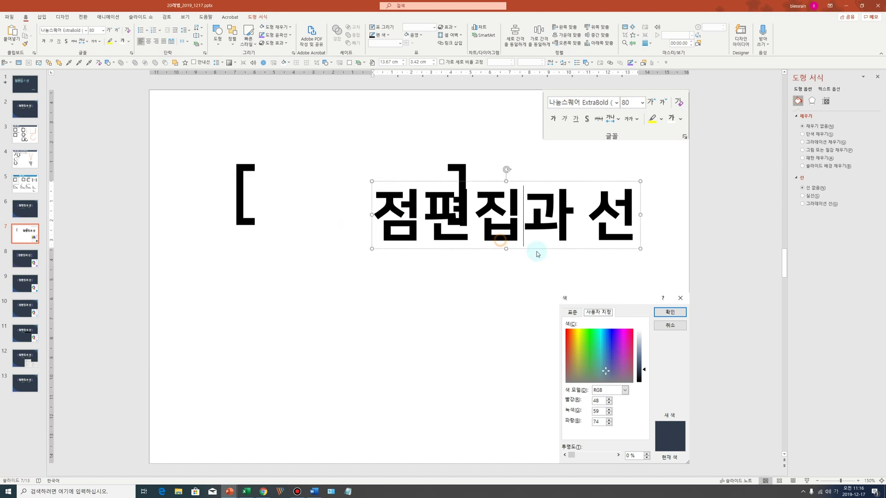
{"action": "left_click_drag", "start_coordinate": [512, 245], "coordinate": [394, 228]}
{"action": "left_click", "coordinate": [455, 185]}
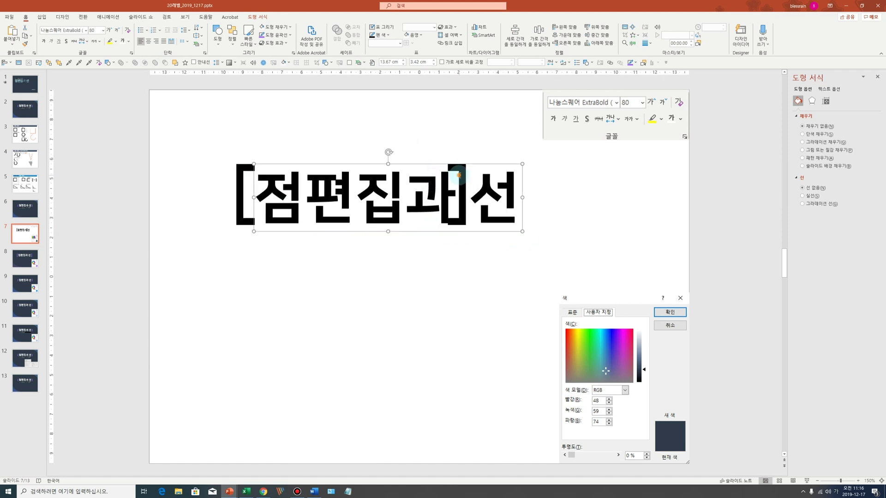
{"action": "left_click", "coordinate": [468, 259]}
{"action": "left_click", "coordinate": [463, 213]}
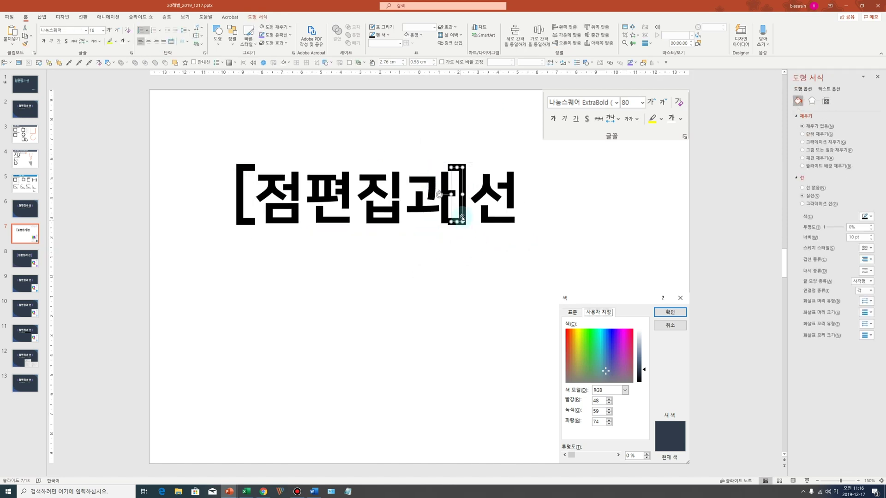
{"action": "mouse_move", "coordinate": [463, 211]}
{"action": "left_mouse_down"}
{"action": "mouse_move", "coordinate": [551, 213]}
{"action": "mouse_move", "coordinate": [542, 213]}
{"action": "left_mouse_up"}
{"action": "left_click", "coordinate": [435, 226]}
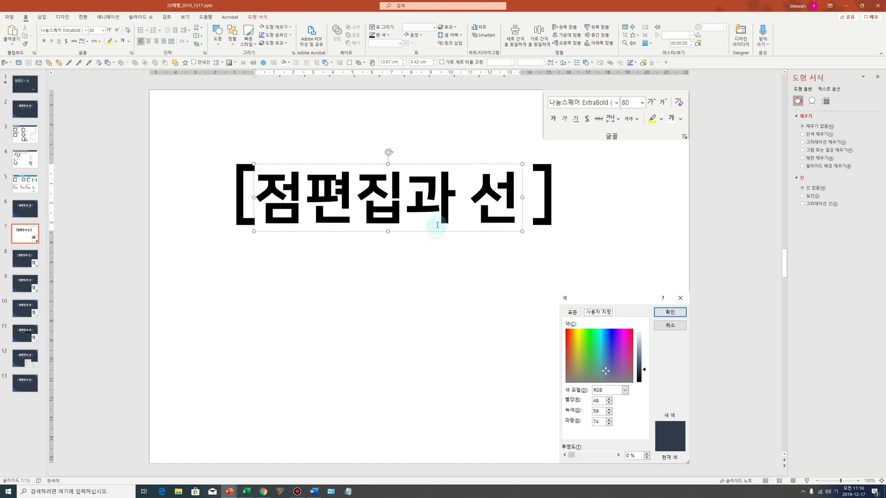
{"action": "left_click_drag", "start_coordinate": [437, 225], "coordinate": [437, 229]}
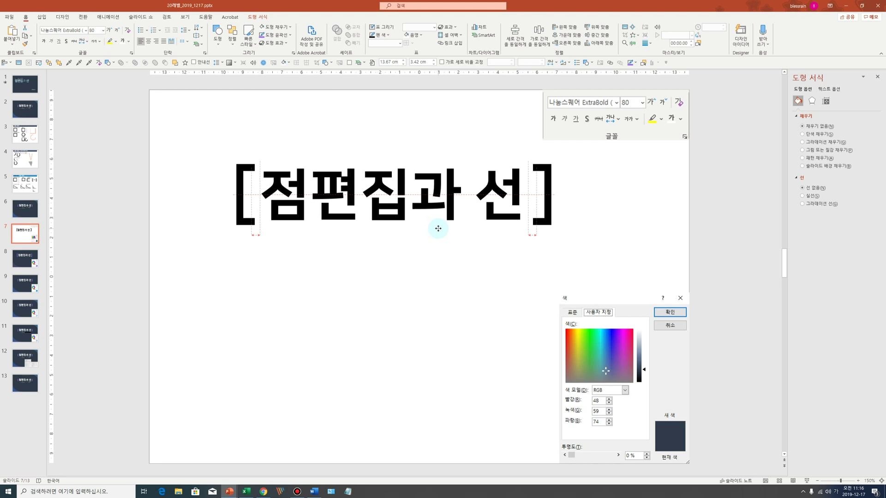
{"action": "left_click_drag", "start_coordinate": [461, 193], "coordinate": [412, 194]}
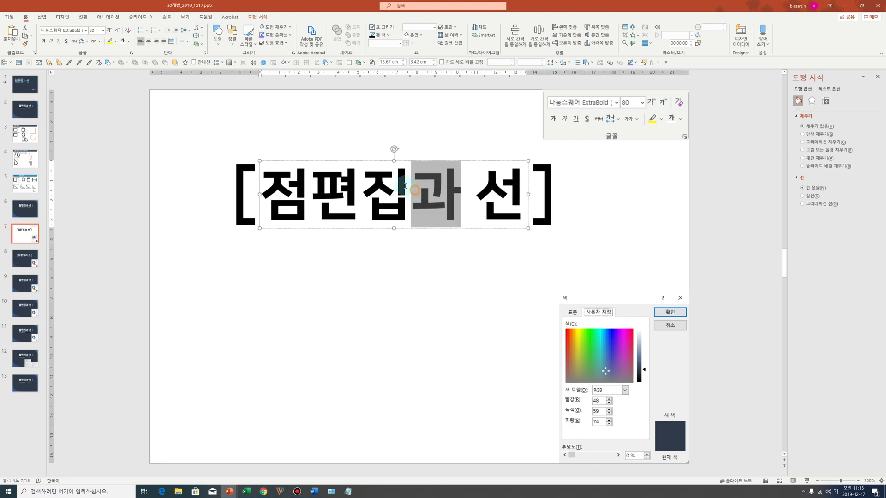
Set the character 과 to 나눔스퀘어 Light
{"action": "left_click", "coordinate": [86, 32]}
{"action": "mouse_move", "coordinate": [140, 46]}
{"action": "left_mouse_down"}
{"action": "mouse_move", "coordinate": [155, 270]}
{"action": "mouse_move", "coordinate": [148, 310]}
{"action": "left_mouse_up"}
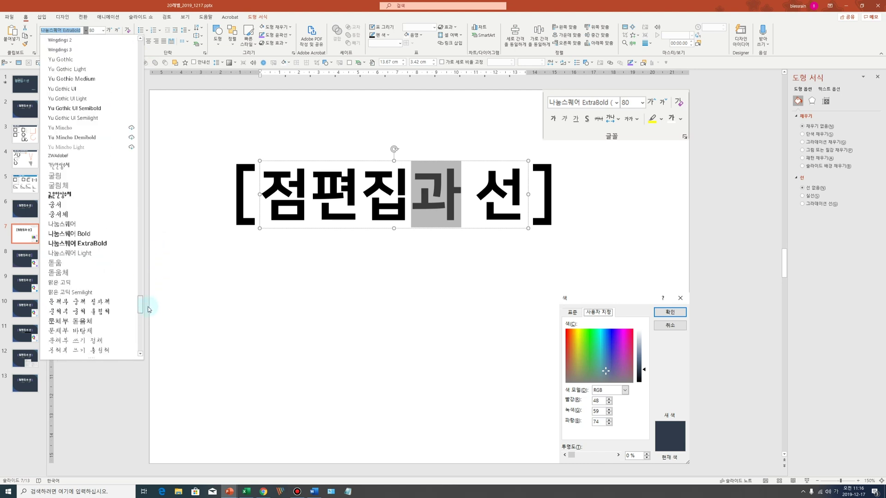
{"action": "left_click", "coordinate": [115, 254]}
{"action": "left_click", "coordinate": [390, 281]}
Select the title and both brackets together
{"action": "left_click_drag", "start_coordinate": [193, 264], "coordinate": [612, 148]}
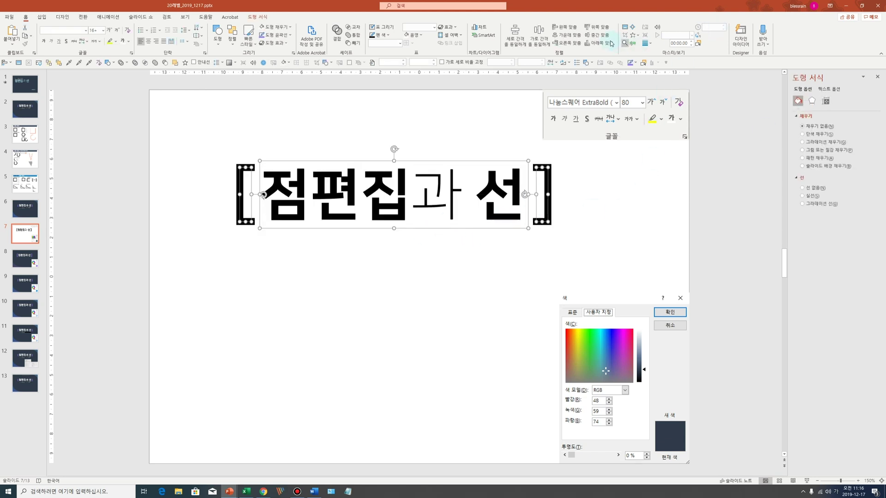
{"action": "mouse_move", "coordinate": [578, 242]}
{"action": "left_mouse_down"}
{"action": "mouse_move", "coordinate": [536, 159]}
{"action": "mouse_move", "coordinate": [233, 184]}
{"action": "left_mouse_up"}
{"action": "left_click", "coordinate": [399, 174]}
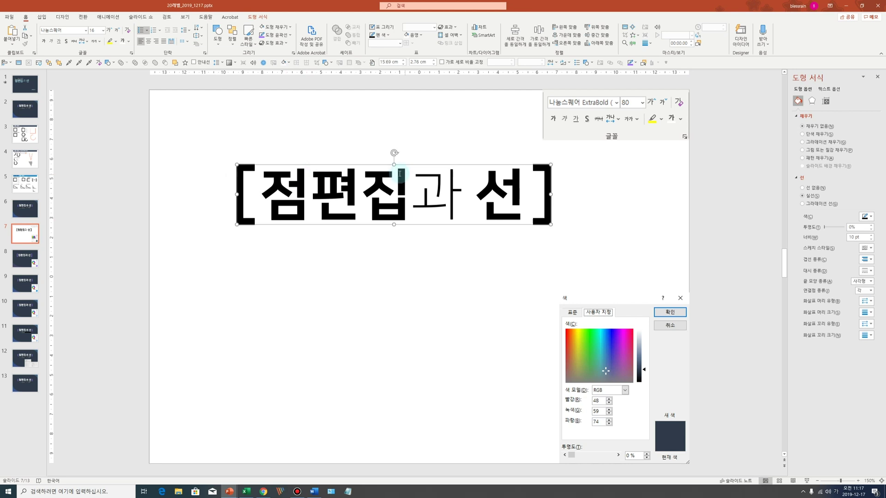
{"action": "left_click", "coordinate": [396, 159]}
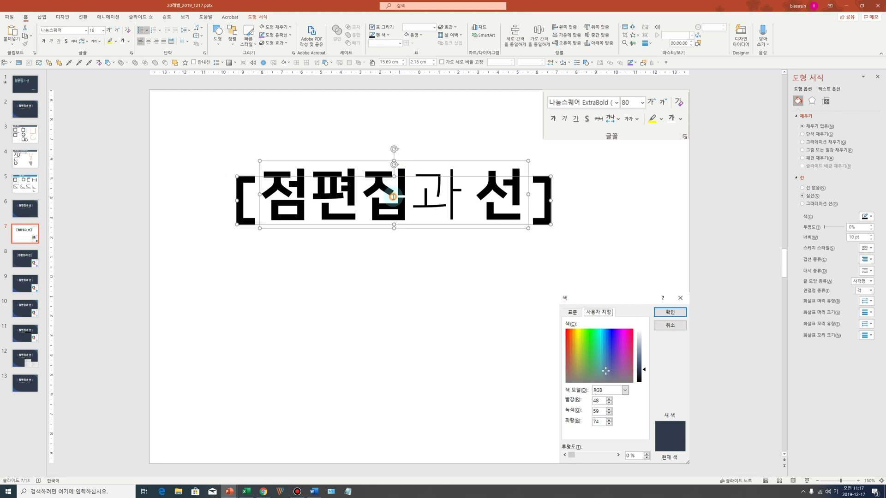
Align the brackets middle with the title and move the group toward centre using slide guides
{"action": "left_click", "coordinate": [393, 200], "text": "shift"}
{"action": "left_click", "coordinate": [598, 35]}
{"action": "left_click", "coordinate": [195, 63]}
{"action": "left_click_drag", "start_coordinate": [474, 229], "coordinate": [505, 232]}
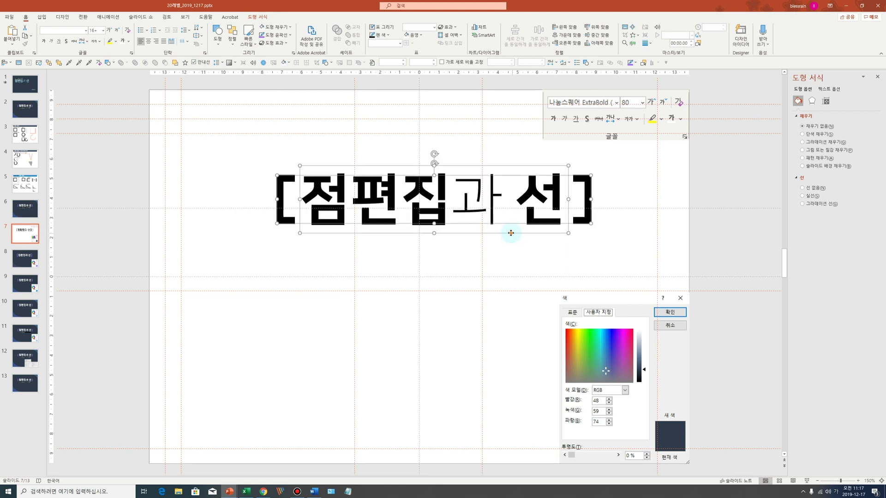
Nudge the bracketed title to the exact centre and make the title text white
{"action": "left_click", "coordinate": [565, 233]}
{"action": "left_click", "coordinate": [565, 233]}
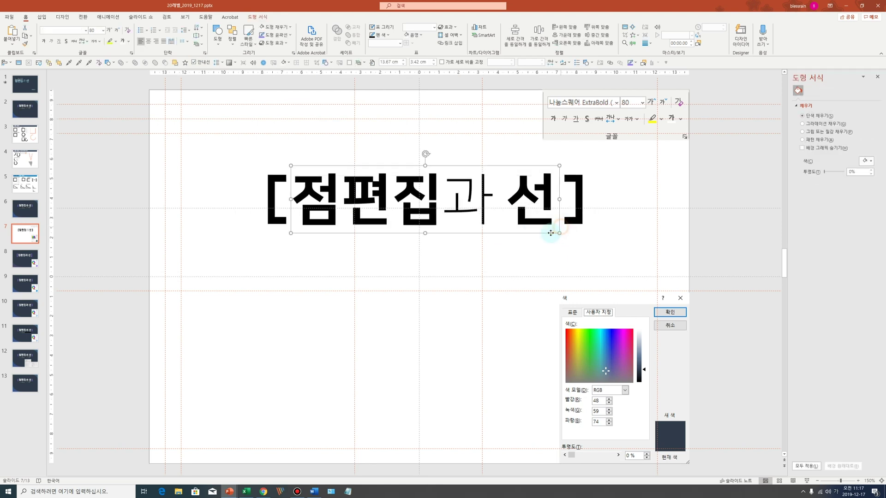
{"action": "left_click_drag", "start_coordinate": [523, 233], "coordinate": [517, 234]}
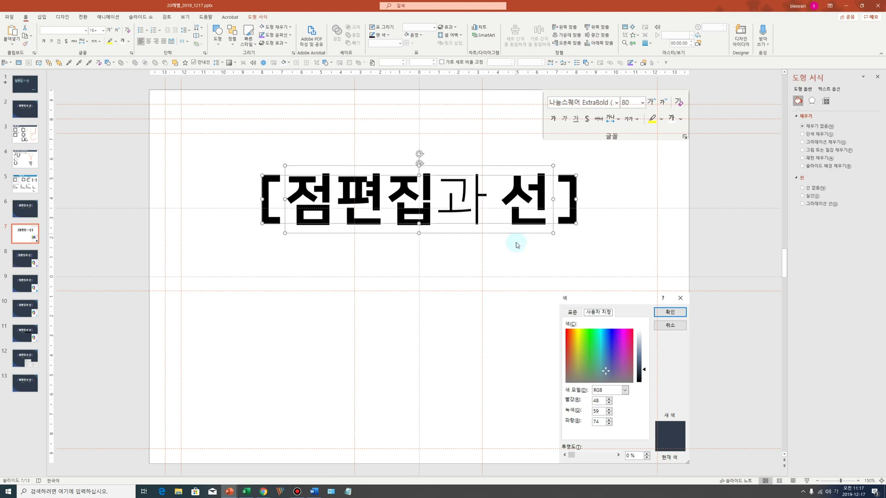
{"action": "left_click", "coordinate": [510, 249]}
{"action": "left_click", "coordinate": [528, 234]}
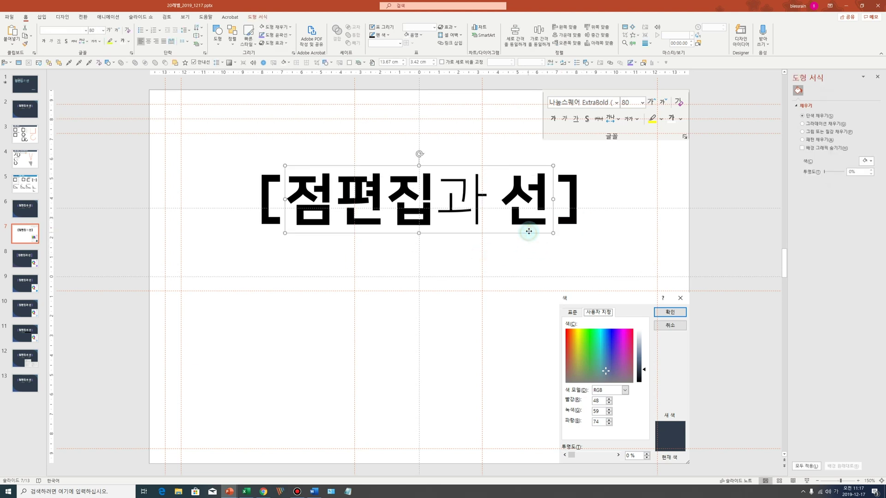
{"action": "left_click", "coordinate": [122, 40]}
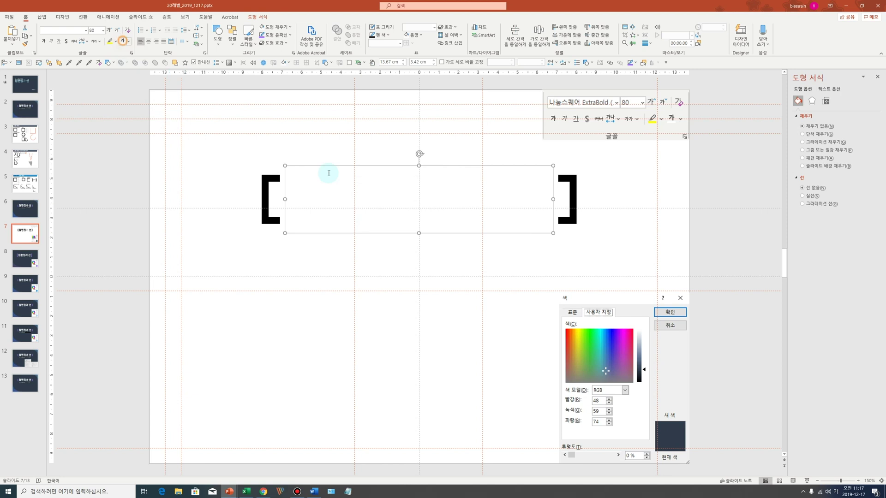
Open the solid-fill colour options for slide 7's background
{"action": "left_click", "coordinate": [607, 271]}
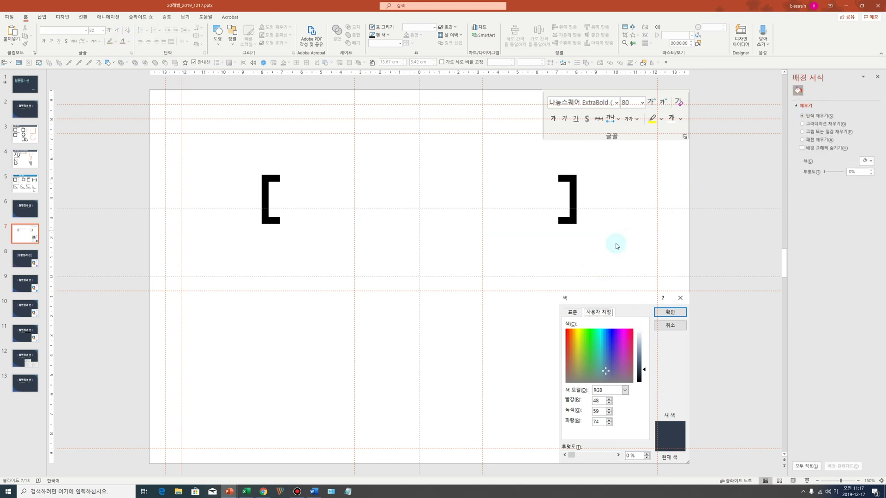
{"action": "left_click", "coordinate": [314, 492]}
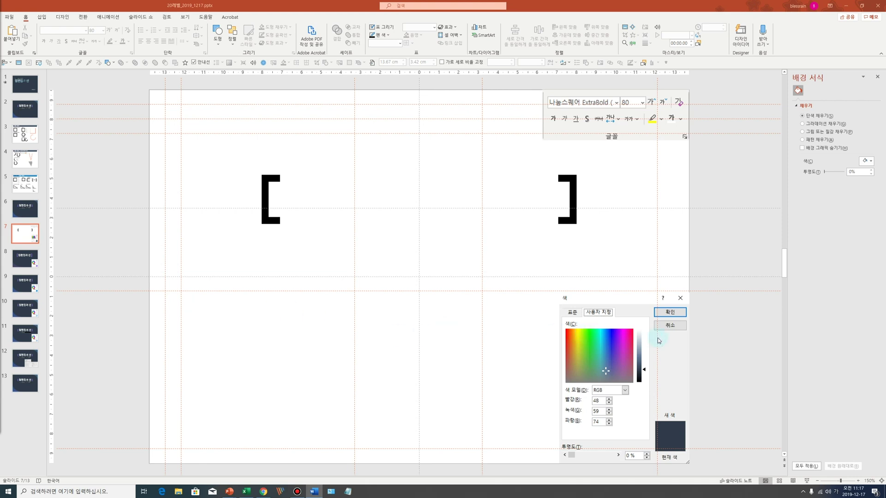
{"action": "right_click", "coordinate": [650, 253]}
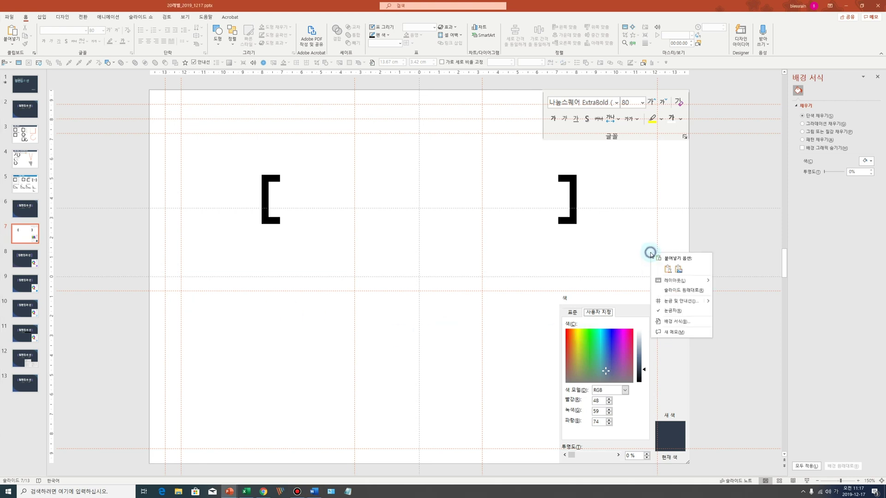
{"action": "left_click", "coordinate": [692, 326]}
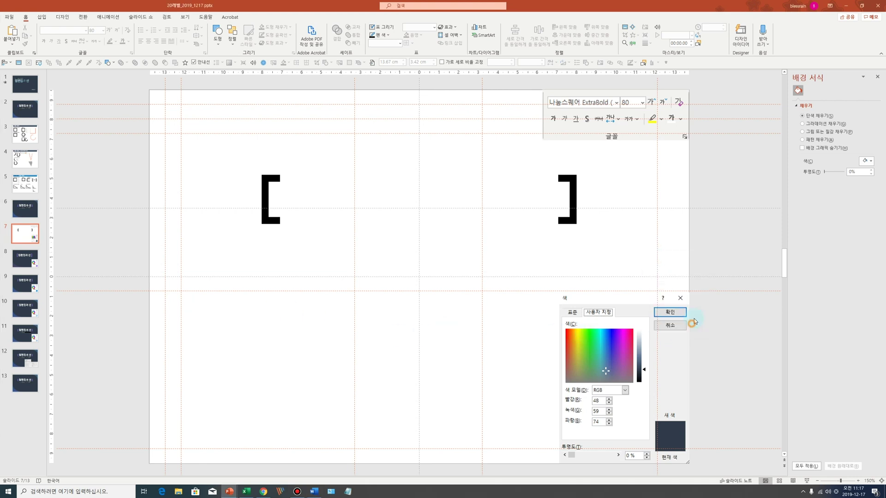
{"action": "left_click", "coordinate": [869, 161]}
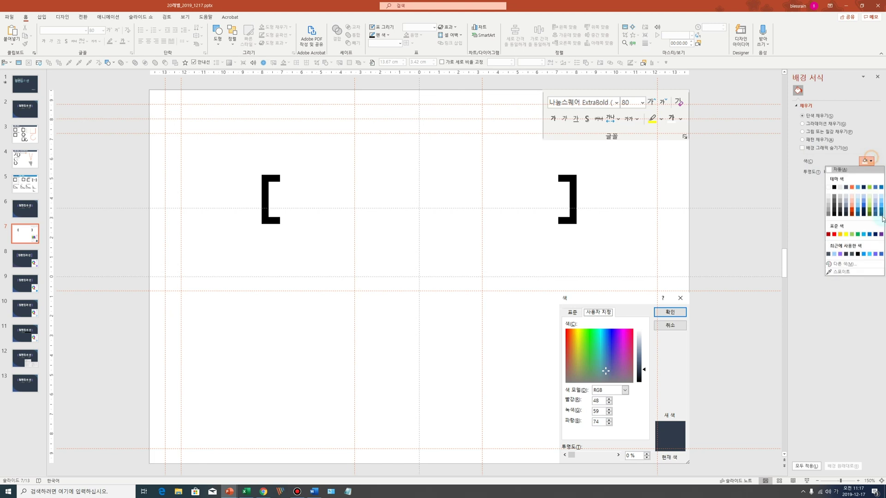
{"action": "left_click", "coordinate": [844, 264]}
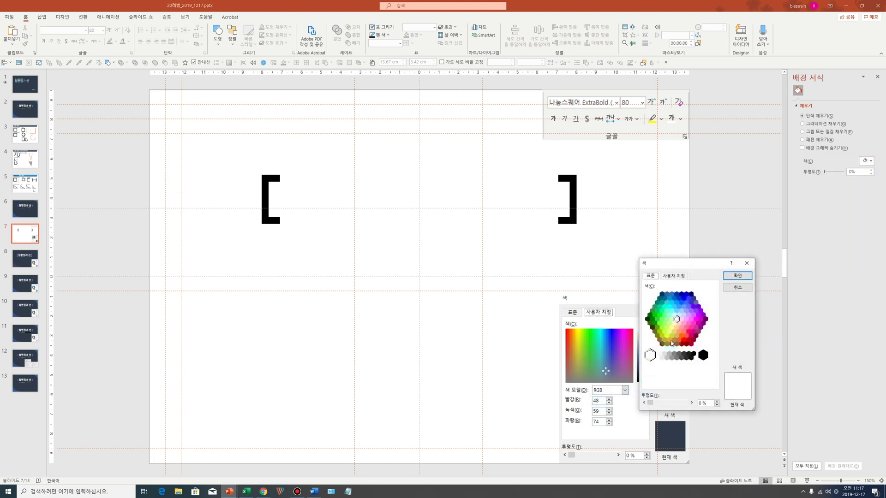
Set the background to custom navy RGB 48, 59, 74 and hide the guides
{"action": "left_click", "coordinate": [674, 276]}
{"action": "double_click", "coordinate": [676, 354]}
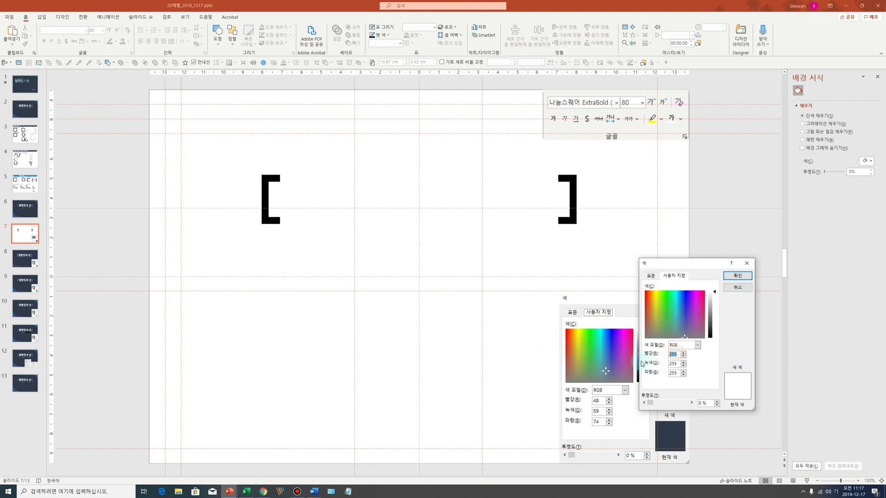
{"action": "type", "text": "8"}
{"action": "left_click", "coordinate": [677, 364]}
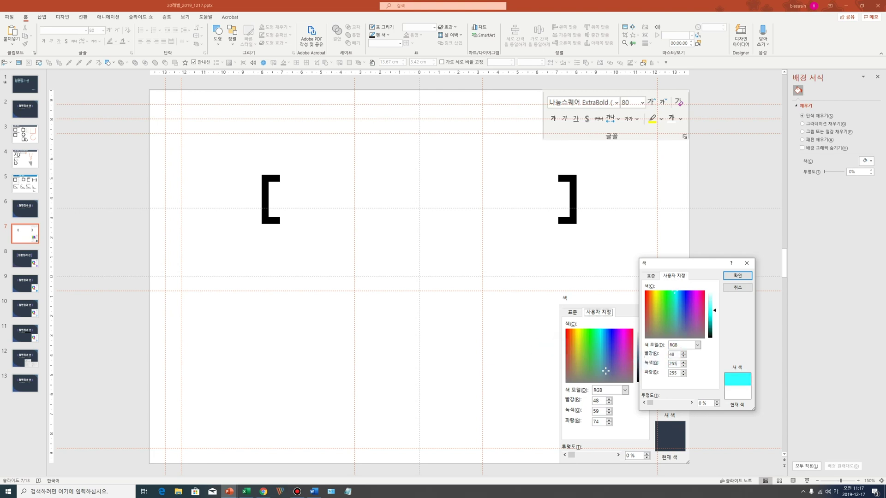
{"action": "type", "text": "59"}
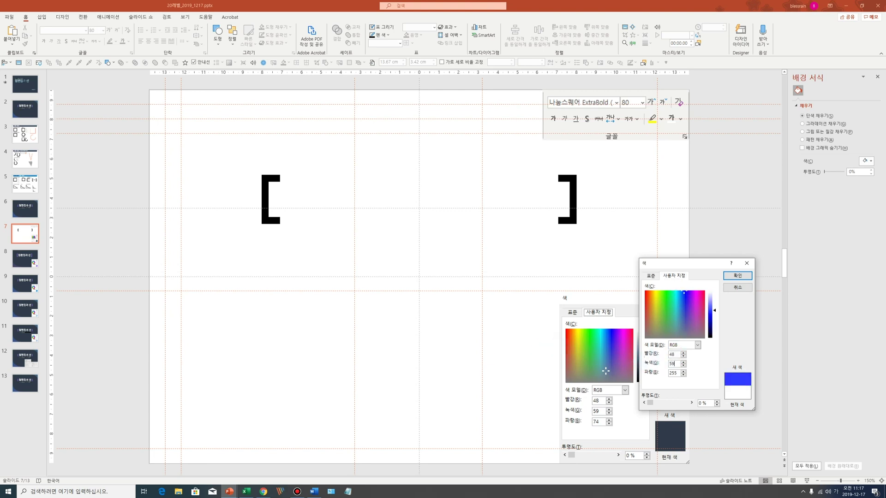
{"action": "type", "text": "74"}
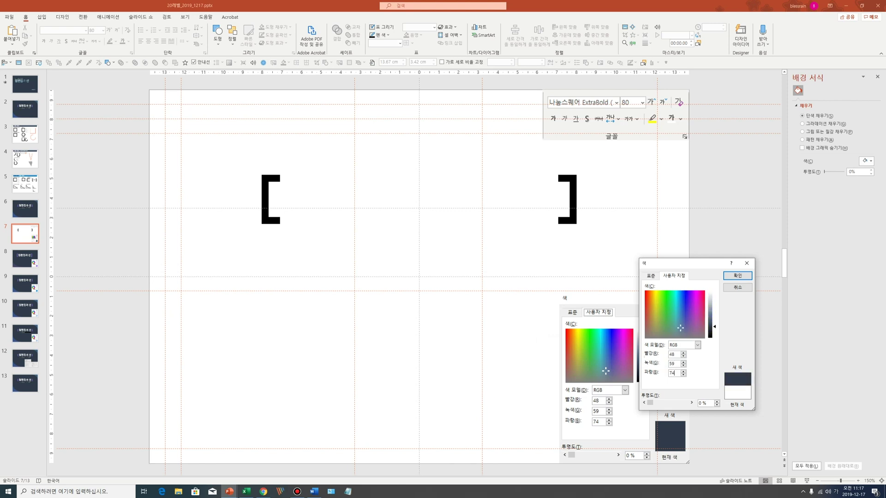
{"action": "key", "text": "Return"}
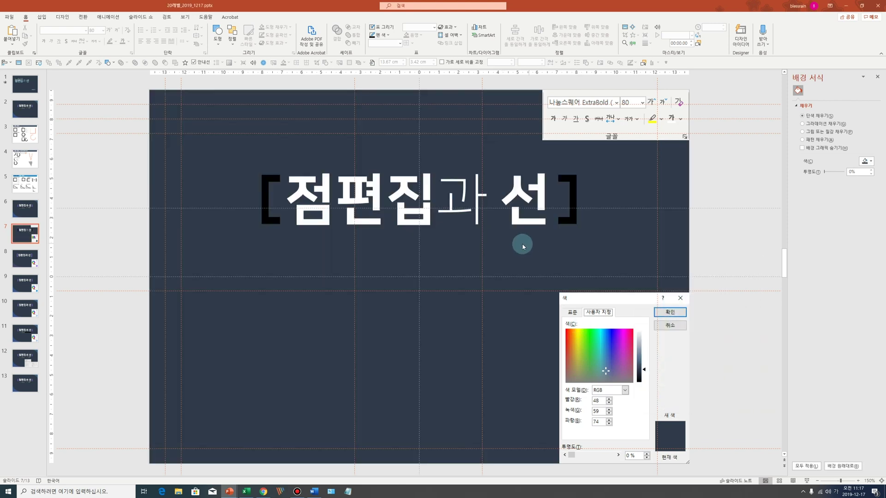
{"action": "left_click", "coordinate": [194, 62]}
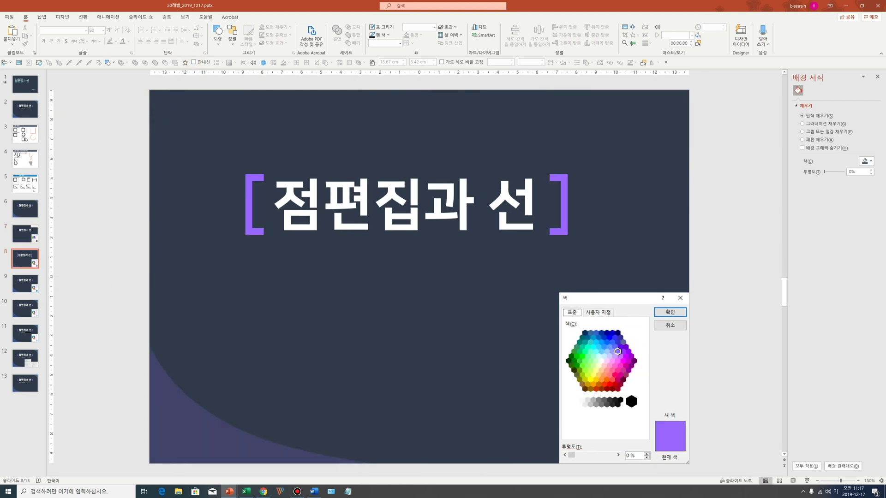
Give both brackets on slide 8 a purple line colour
{"action": "left_click", "coordinate": [566, 213]}
{"action": "left_click", "coordinate": [248, 196], "text": "shift"}
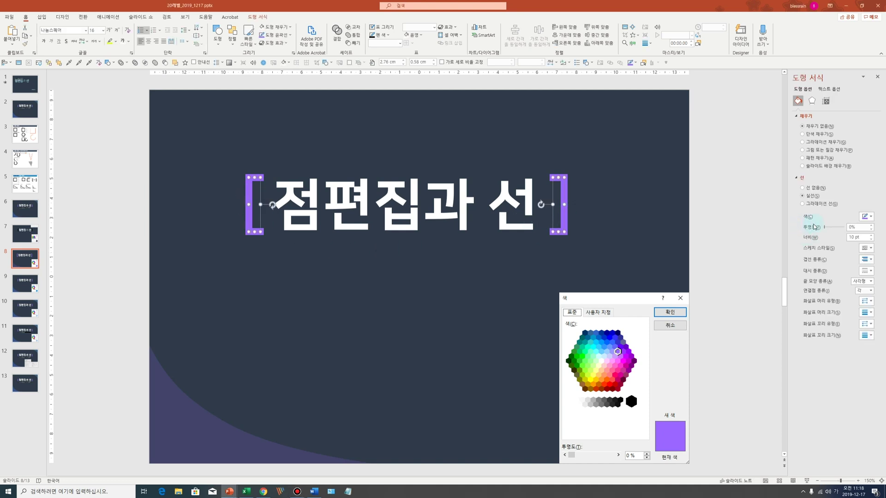
{"action": "left_click", "coordinate": [869, 218]}
{"action": "left_click", "coordinate": [863, 312]}
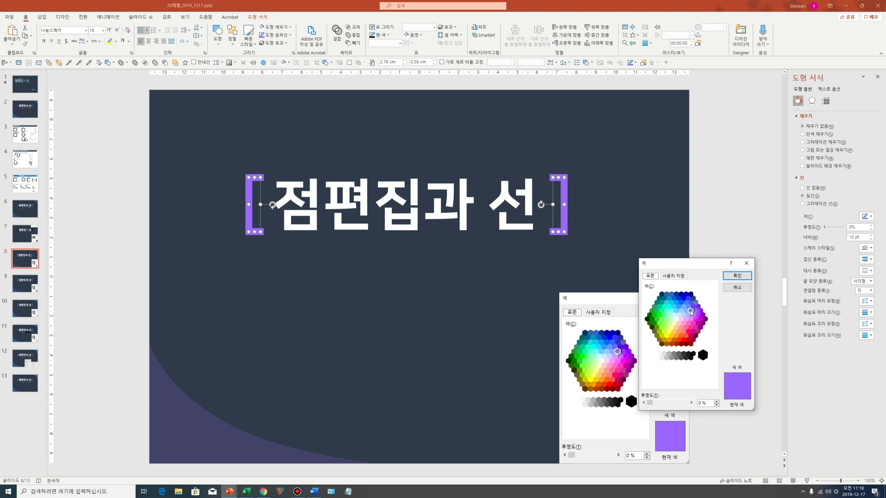
{"action": "left_click", "coordinate": [733, 279]}
{"action": "left_click", "coordinate": [723, 254]}
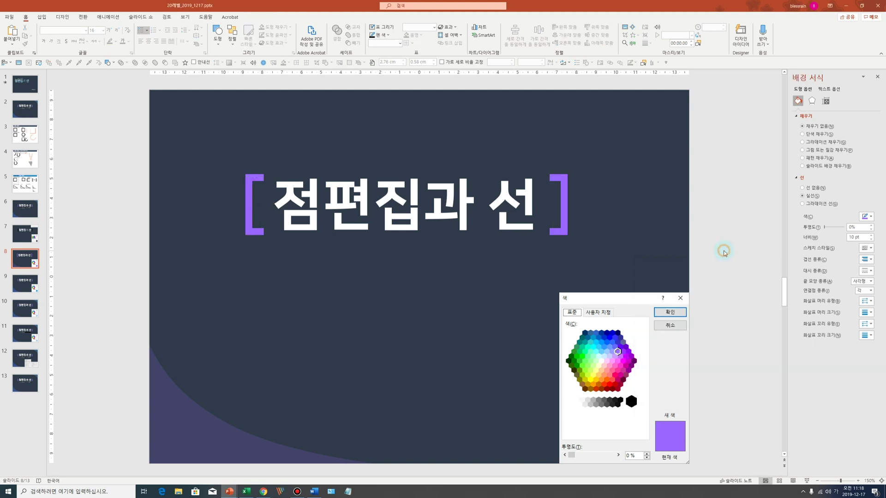
{"action": "left_click", "coordinate": [199, 420]}
{"action": "left_click", "coordinate": [84, 179]}
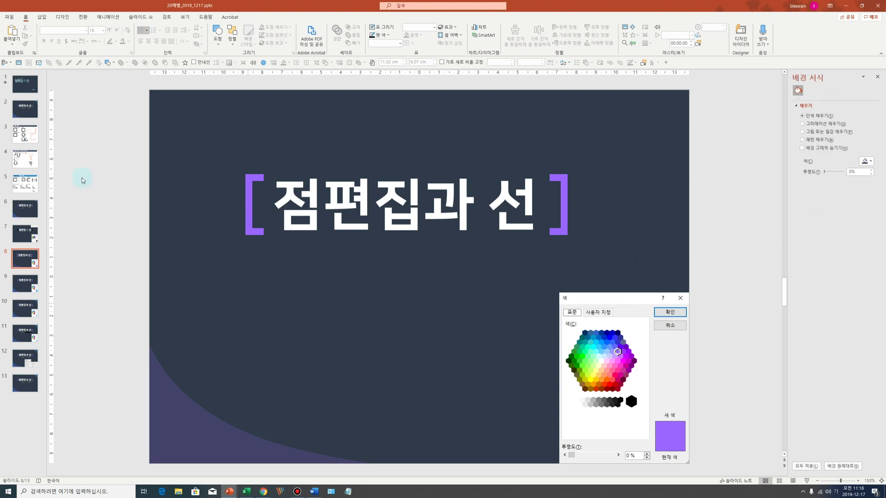
Move slide 5's grey curve onto the slide and fill it with the slide's purple
{"action": "left_click", "coordinate": [27, 159]}
{"action": "left_click", "coordinate": [33, 186]}
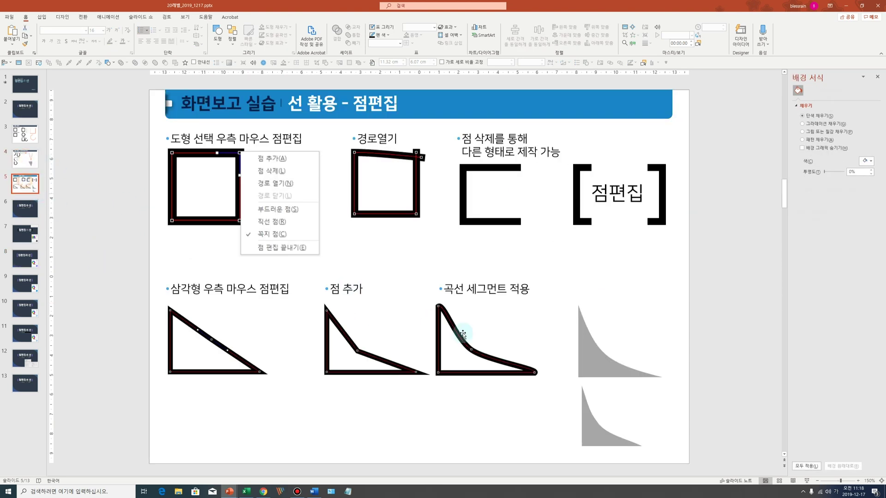
{"action": "left_click", "coordinate": [588, 355]}
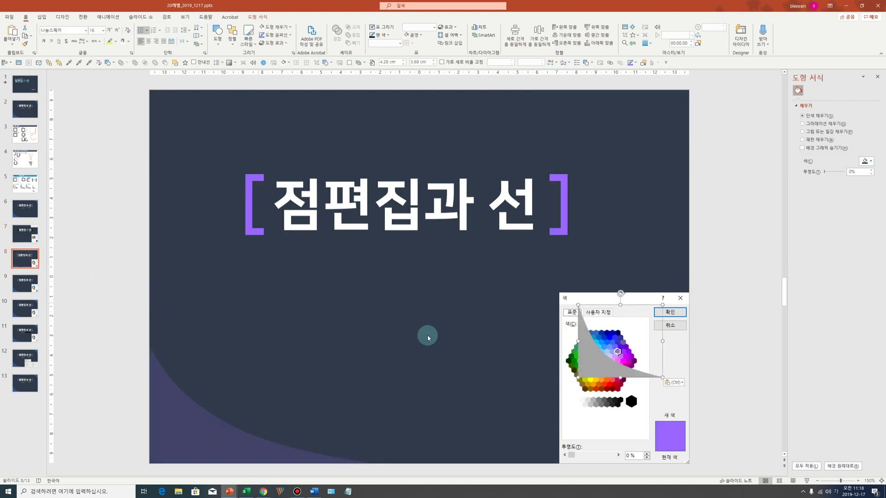
{"action": "left_click_drag", "start_coordinate": [588, 361], "coordinate": [378, 345]}
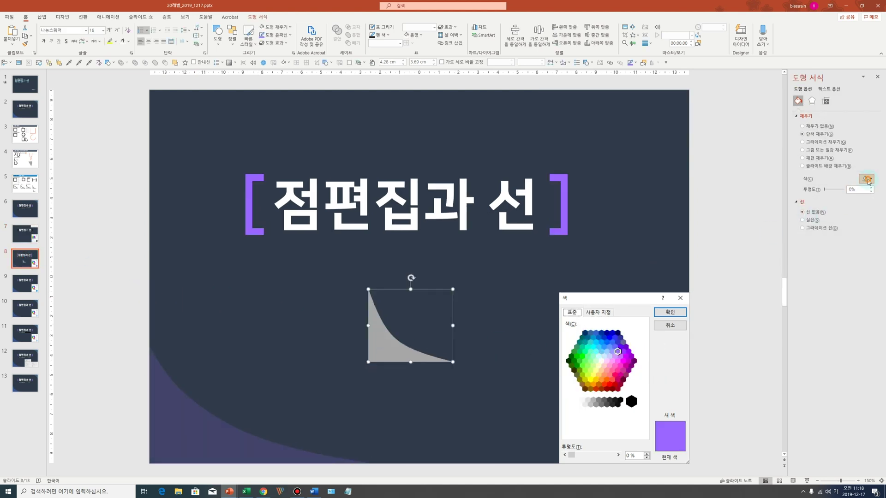
{"action": "left_click", "coordinate": [866, 178]}
{"action": "left_click", "coordinate": [846, 286]}
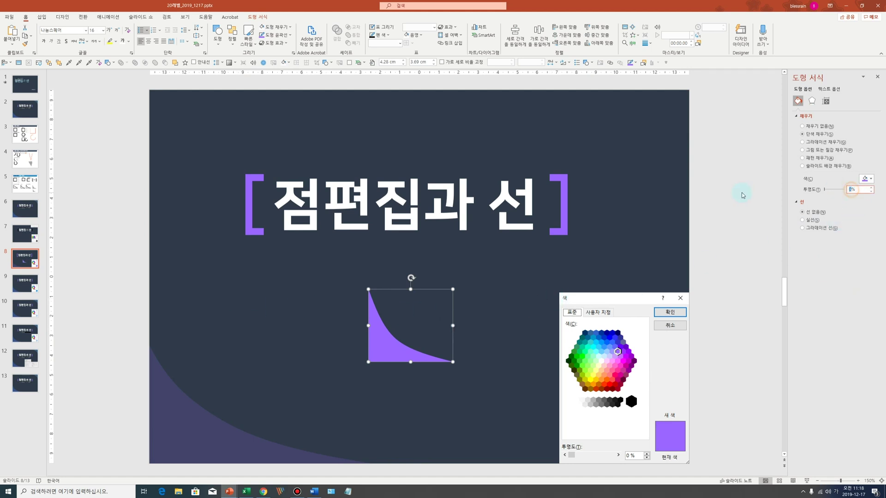
{"action": "type", "text": "42"}
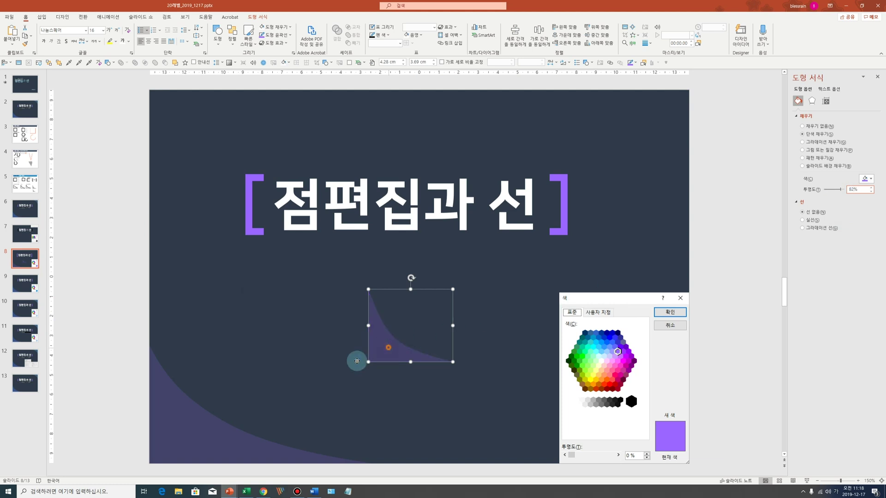
Move the purple curve into the bottom-left corner and widen it to 11.66 cm
{"action": "left_click_drag", "start_coordinate": [356, 362], "coordinate": [171, 448]}
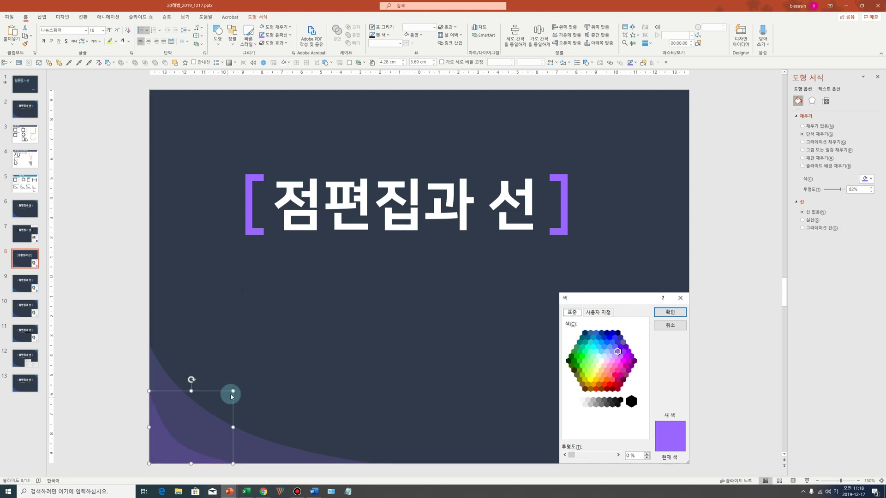
{"action": "mouse_move", "coordinate": [235, 388]}
{"action": "left_mouse_down"}
{"action": "mouse_move", "coordinate": [310, 331]}
{"action": "mouse_move", "coordinate": [301, 344]}
{"action": "left_mouse_up"}
{"action": "left_click", "coordinate": [300, 404]}
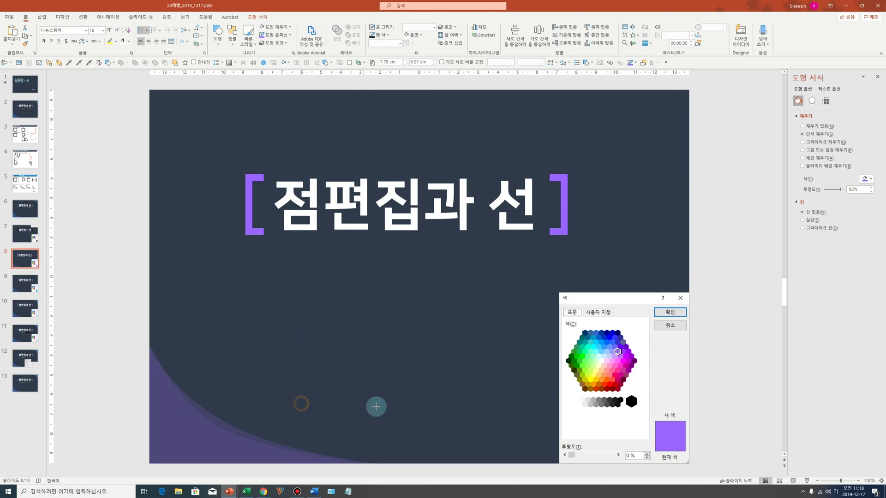
{"action": "left_click_drag", "start_coordinate": [377, 406], "coordinate": [377, 406]}
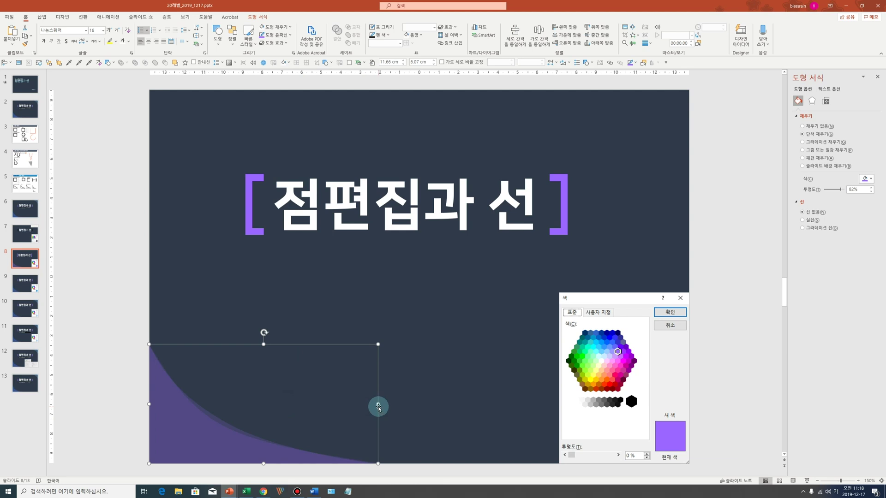
{"action": "left_click", "coordinate": [429, 345]}
{"action": "left_click", "coordinate": [165, 436]}
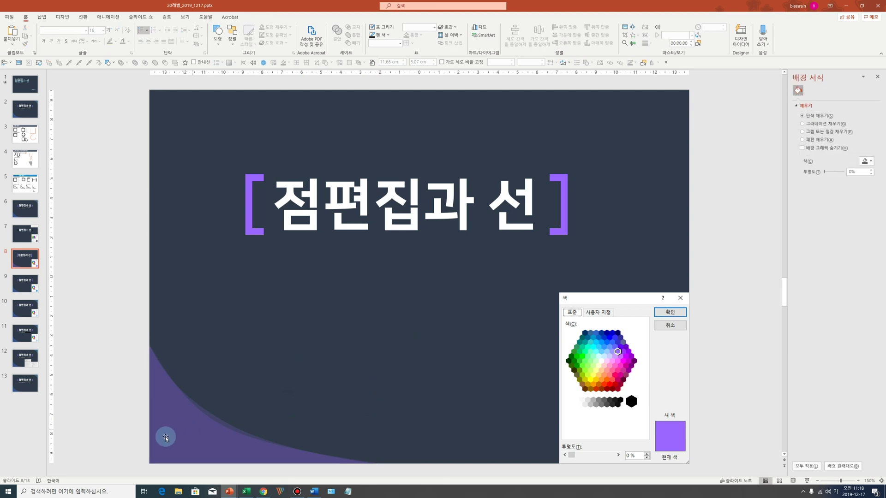
{"action": "key", "text": "Escape"}
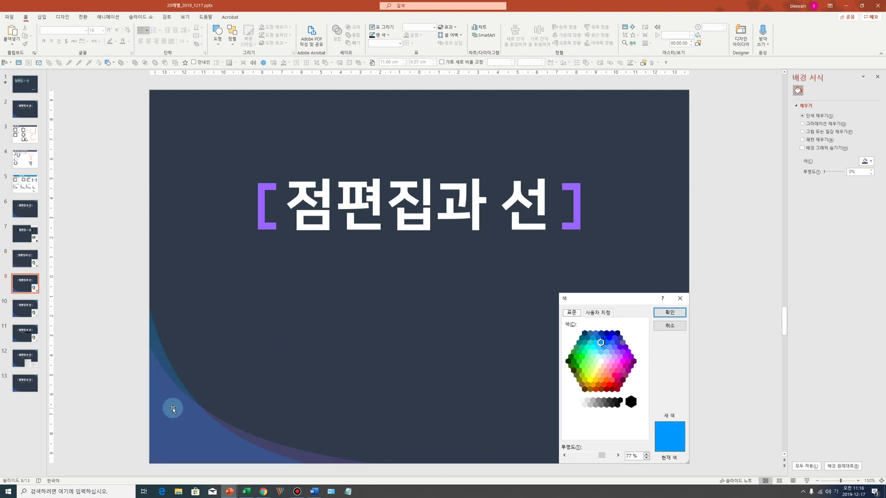
Duplicate the purple curve, make the copy taller and narrow it to 8.41 cm
{"action": "left_click", "coordinate": [202, 374]}
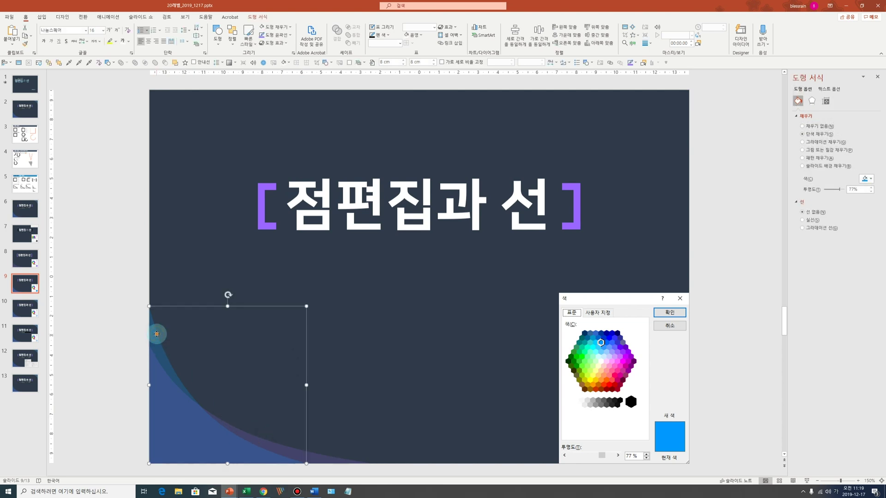
{"action": "left_click_drag", "start_coordinate": [157, 335], "coordinate": [389, 299]}
{"action": "left_click", "coordinate": [182, 409]}
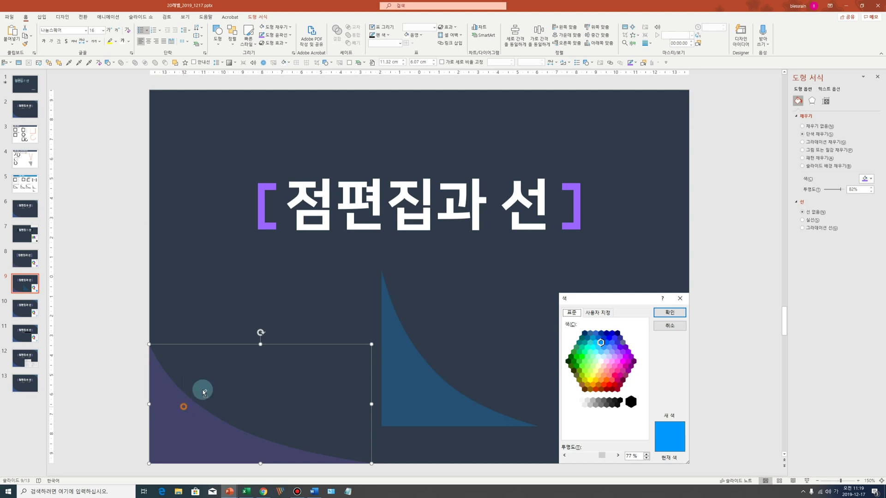
{"action": "left_click_drag", "start_coordinate": [183, 407], "coordinate": [220, 405]}
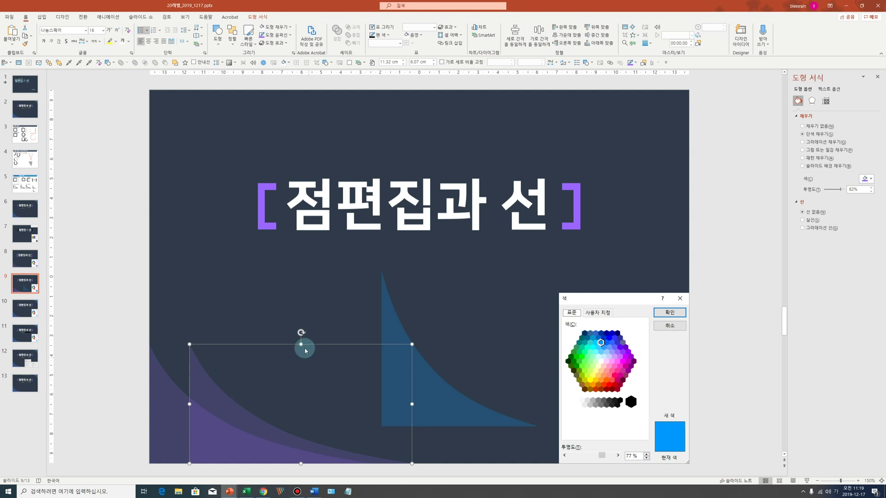
{"action": "left_click_drag", "start_coordinate": [301, 344], "coordinate": [302, 302]}
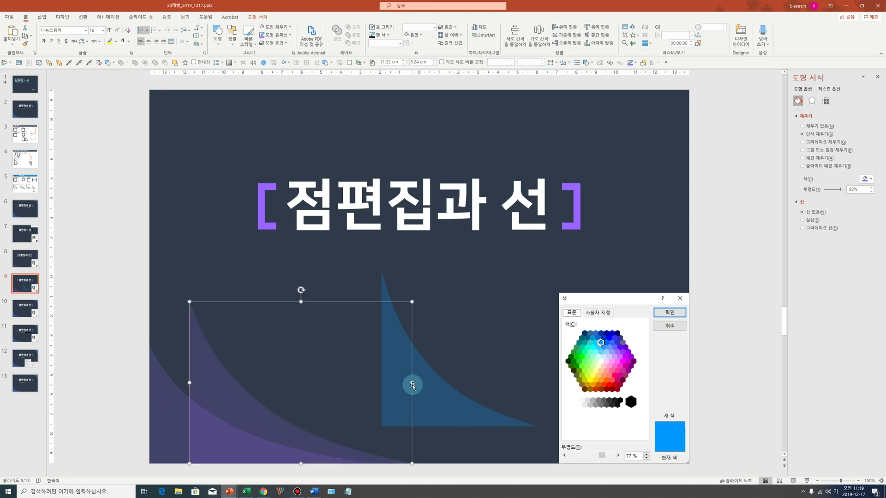
{"action": "left_click_drag", "start_coordinate": [409, 382], "coordinate": [355, 383]}
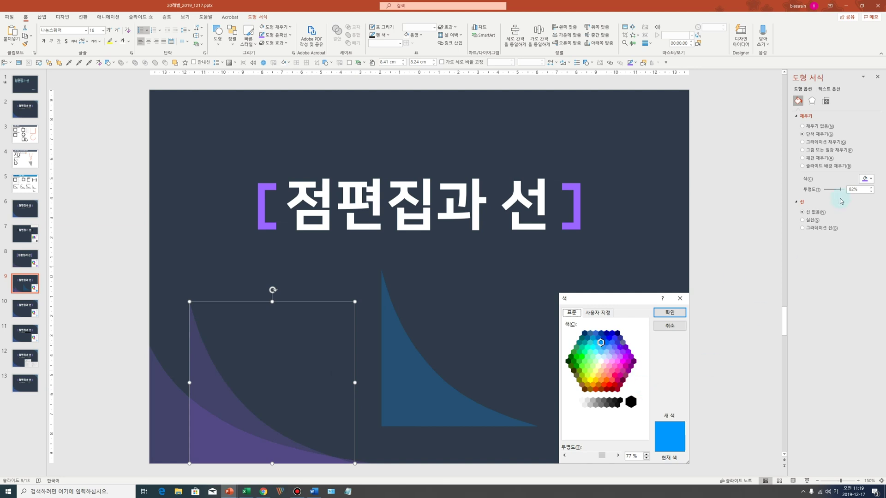
Fill the copy blue, move it toward the bottom-left, and delete the right-hand blue curve
{"action": "left_click", "coordinate": [861, 180]}
{"action": "left_click", "coordinate": [854, 276]}
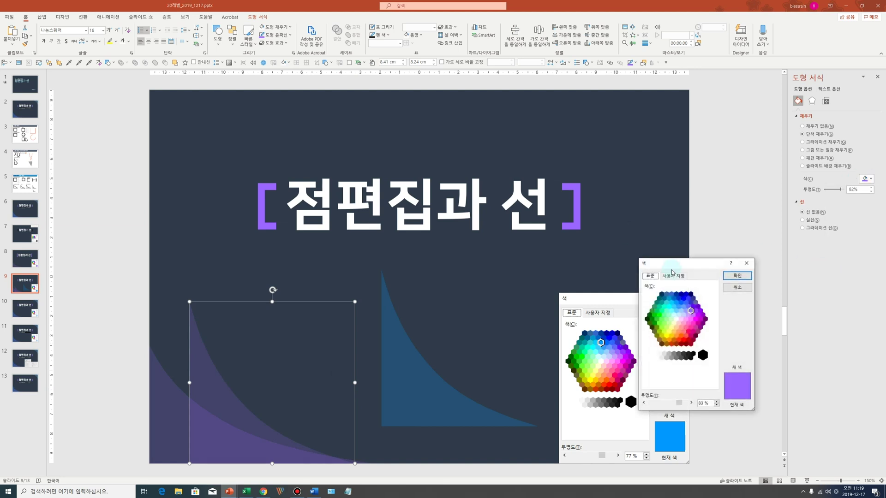
{"action": "left_click", "coordinate": [677, 306]}
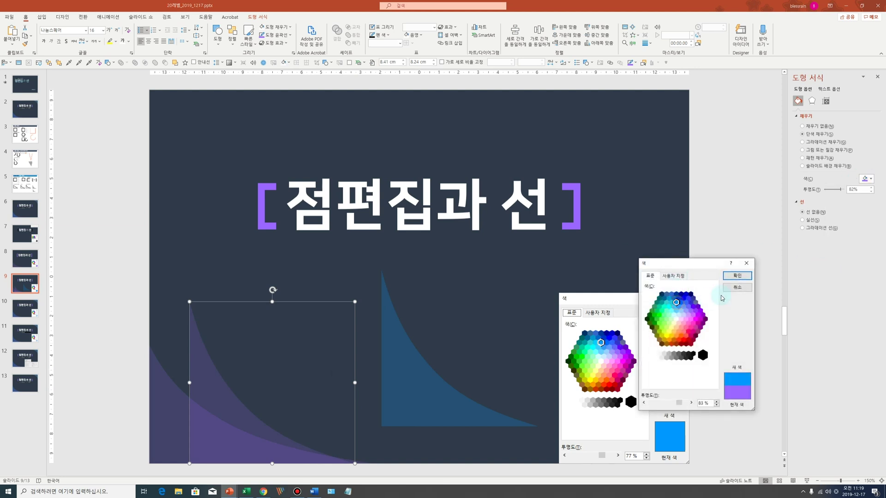
{"action": "left_click", "coordinate": [737, 275]}
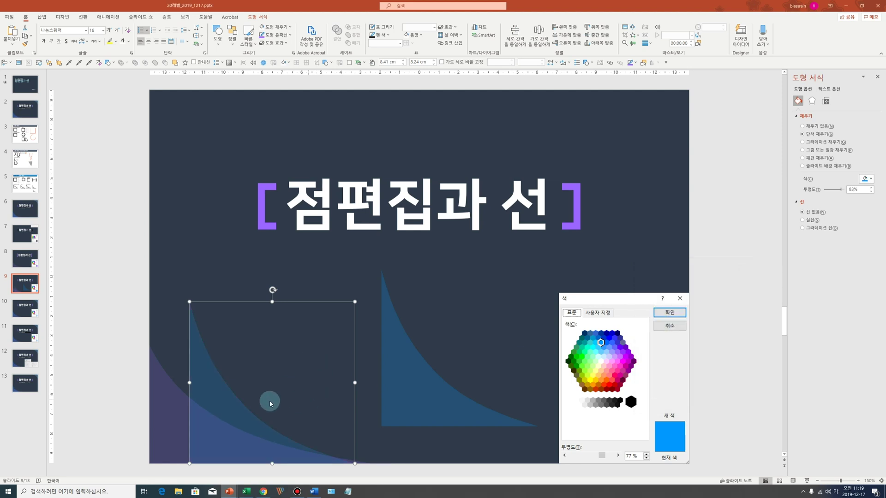
{"action": "left_click_drag", "start_coordinate": [240, 395], "coordinate": [174, 390]}
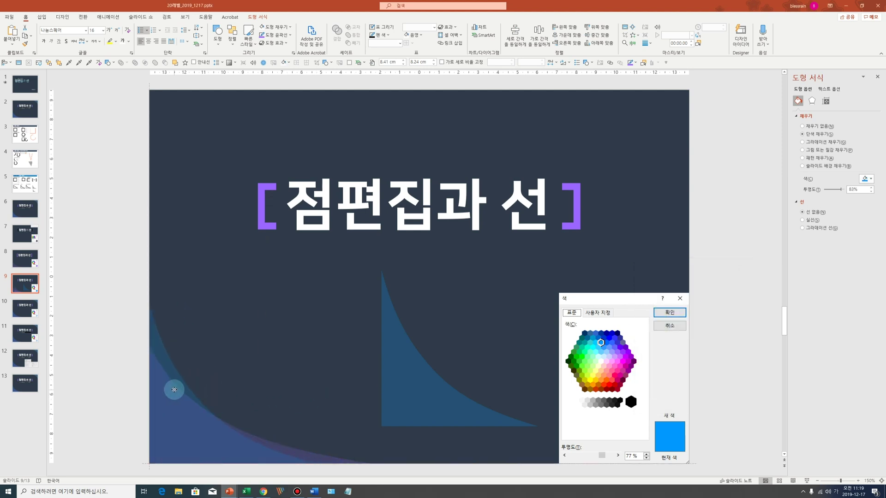
{"action": "left_click", "coordinate": [405, 380]}
{"action": "key", "text": "Delete"}
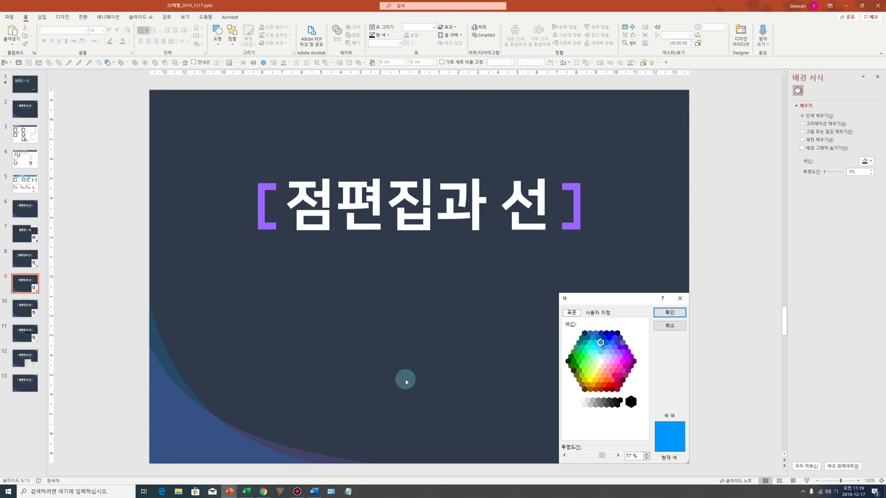
Flip the lower curve vertically and horizontally and move it into the top-right corner
{"action": "scroll", "coordinate": [405, 380], "scroll_direction": "down", "scroll_amount": 1}
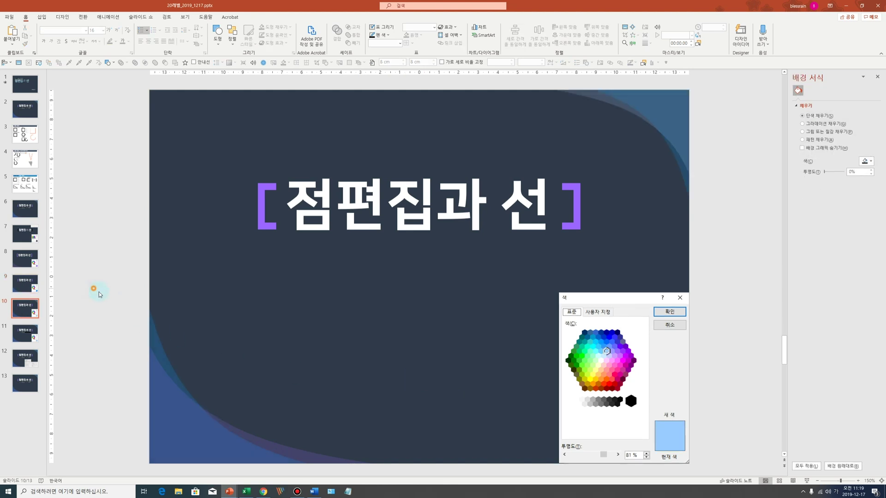
{"action": "left_click_drag", "start_coordinate": [93, 288], "coordinate": [492, 475]}
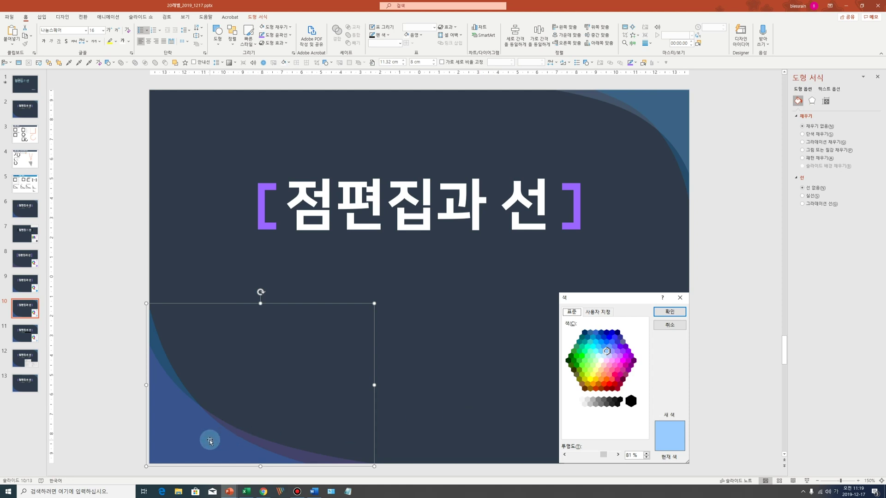
{"action": "left_click_drag", "start_coordinate": [208, 439], "coordinate": [478, 271]}
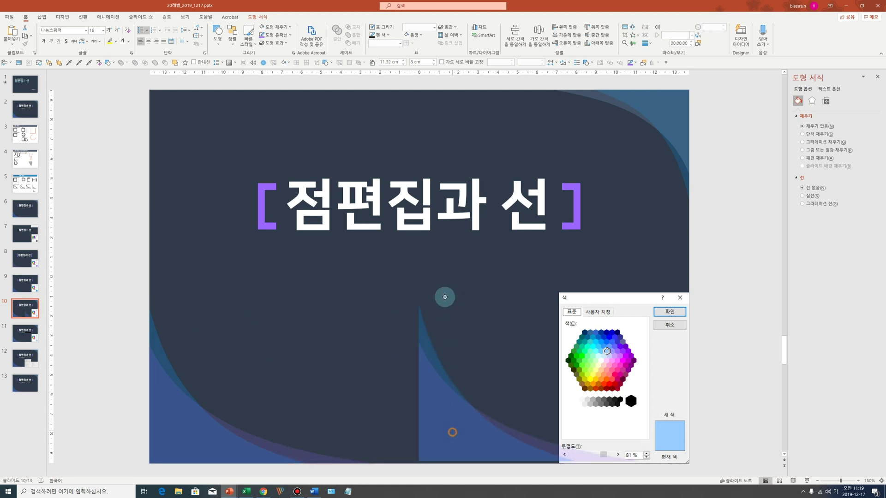
{"action": "left_click_drag", "start_coordinate": [478, 272], "coordinate": [454, 292]}
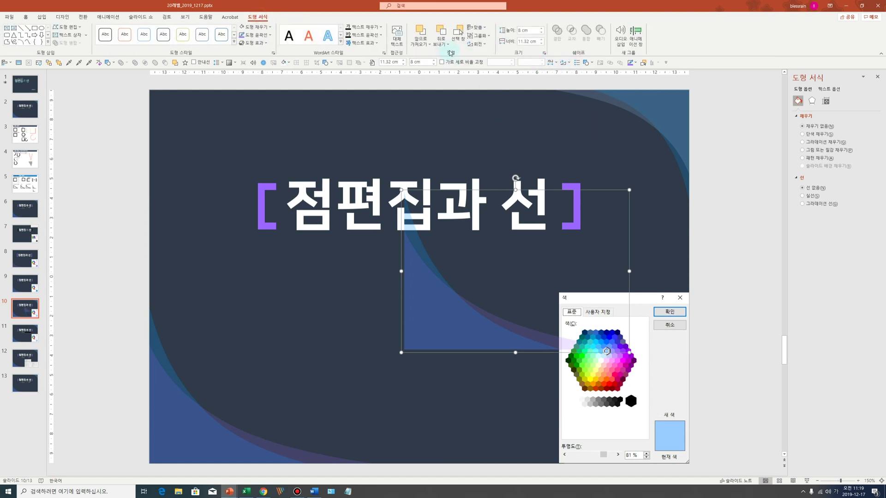
{"action": "left_click", "coordinate": [487, 45]}
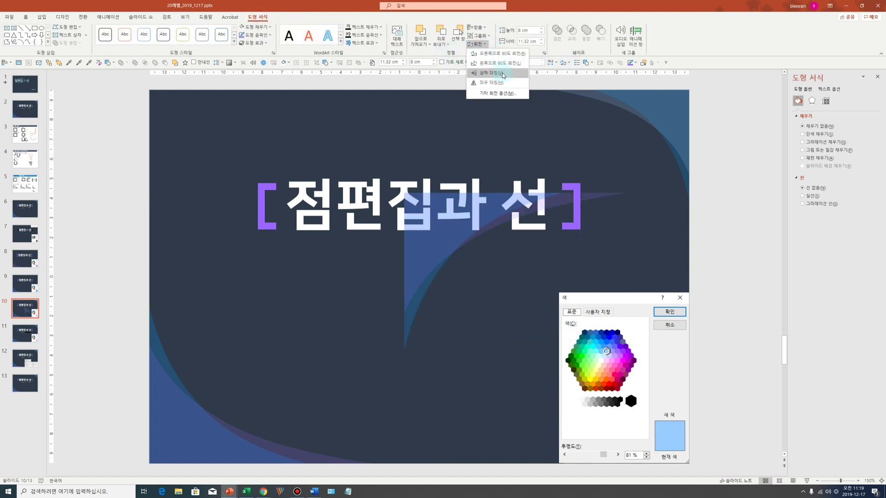
{"action": "left_click", "coordinate": [489, 77]}
{"action": "left_click", "coordinate": [487, 44]}
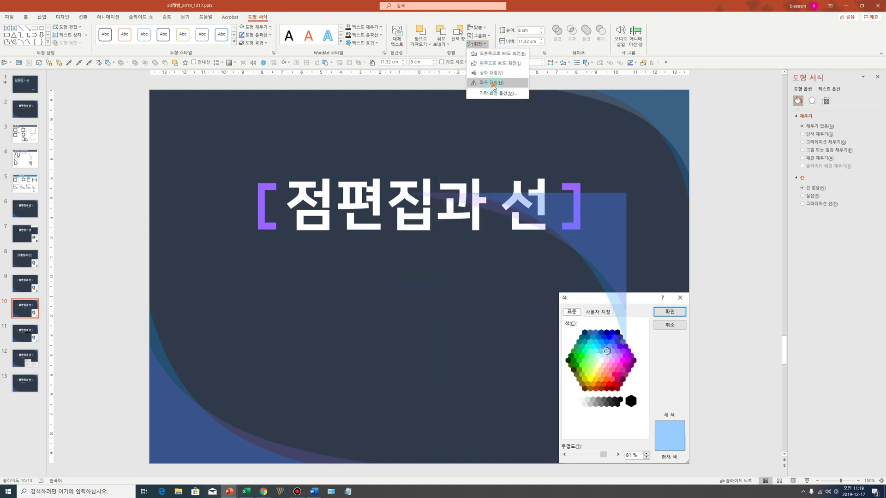
{"action": "left_click", "coordinate": [491, 85]}
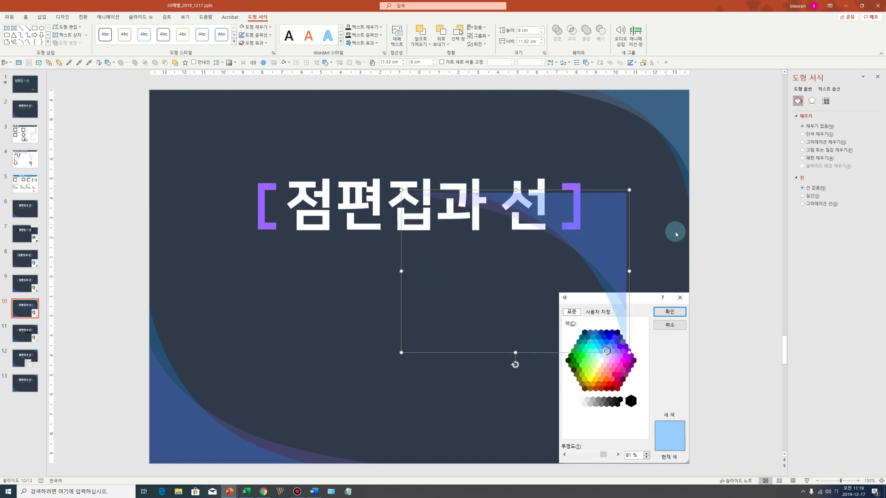
{"action": "left_click_drag", "start_coordinate": [591, 247], "coordinate": [705, 183]}
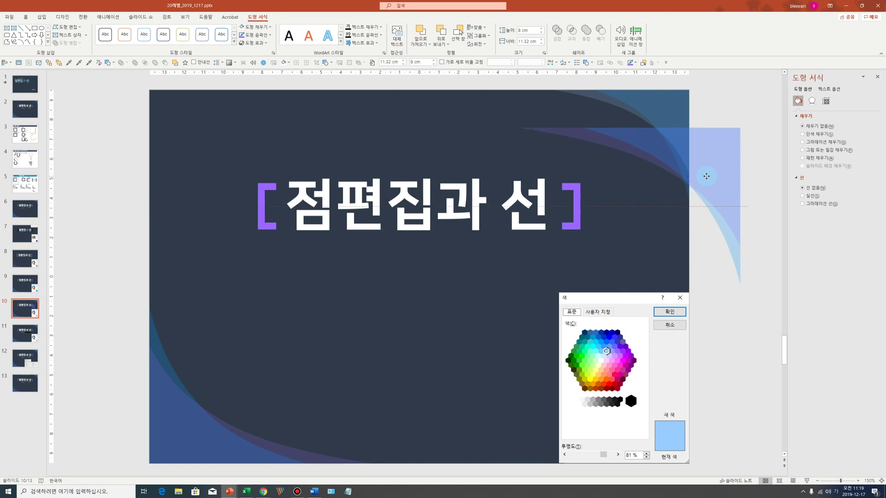
Give the top-right curve a light blue fill
{"action": "left_click", "coordinate": [569, 139]}
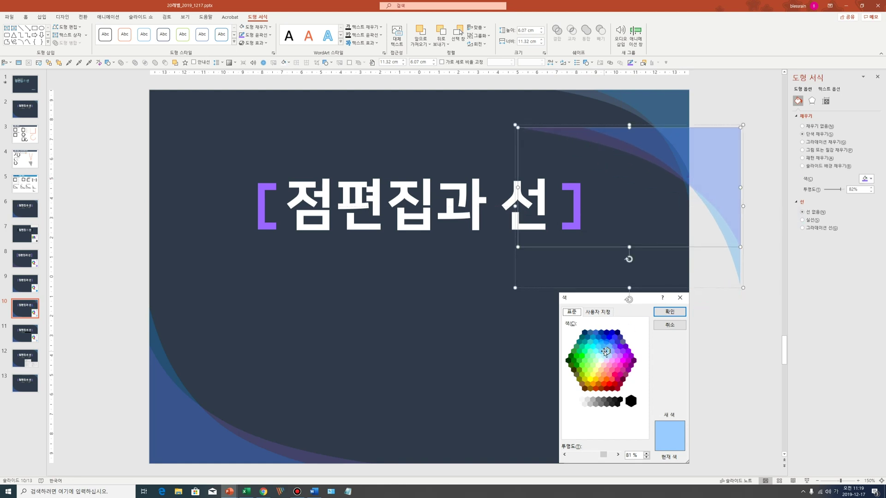
{"action": "left_click", "coordinate": [862, 180]}
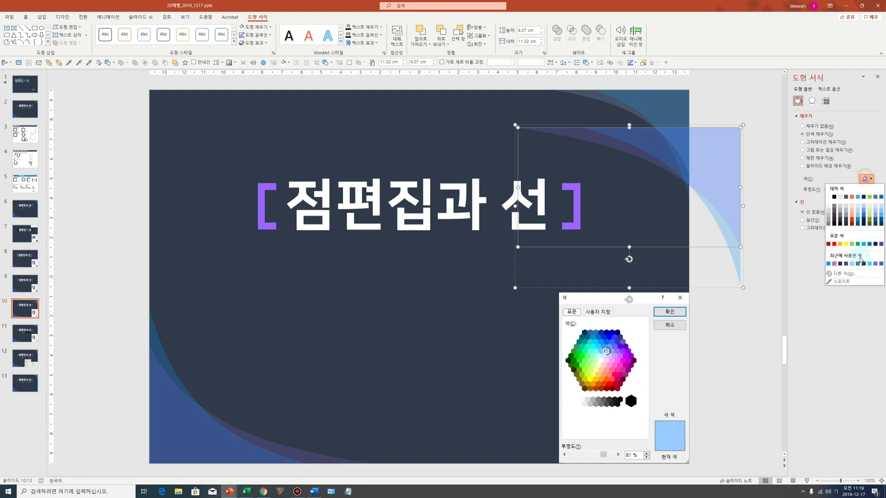
{"action": "left_click", "coordinate": [853, 279]}
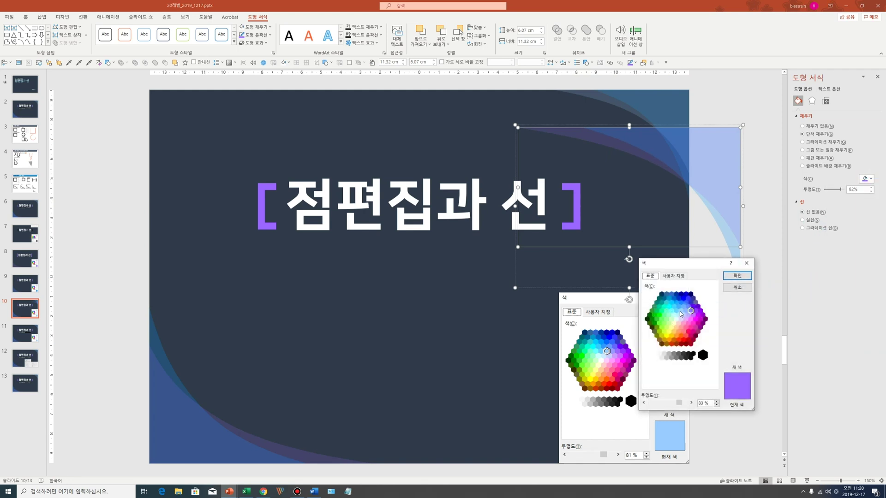
{"action": "left_click", "coordinate": [737, 275]}
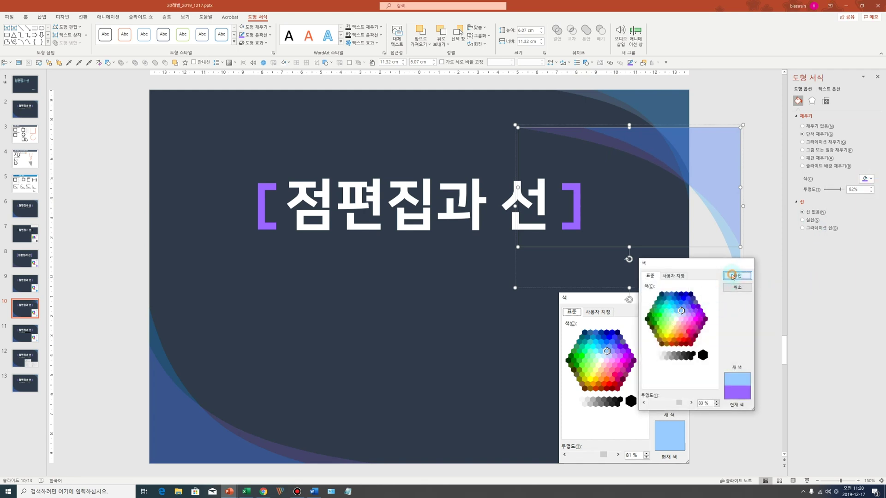
{"action": "left_click", "coordinate": [315, 491]}
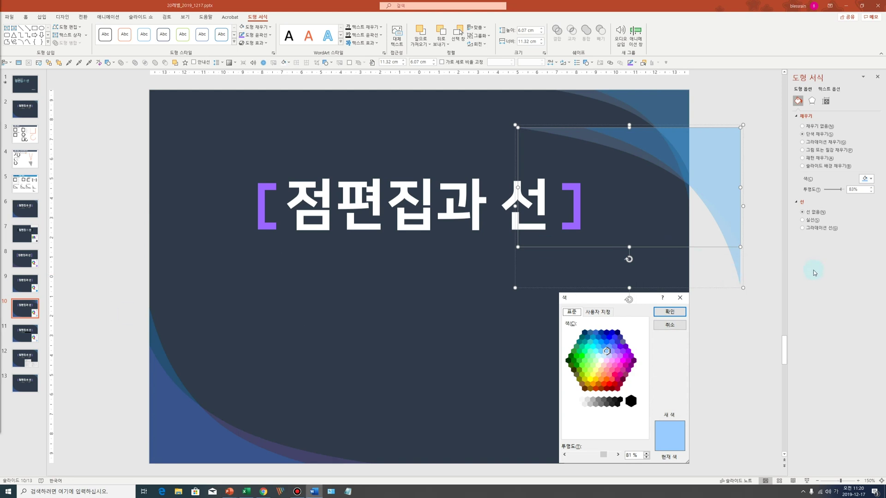
{"action": "left_click", "coordinate": [760, 306]}
Resize and reposition the light-blue curve to fit snugly into the top-right corner
{"action": "left_click", "coordinate": [744, 186]}
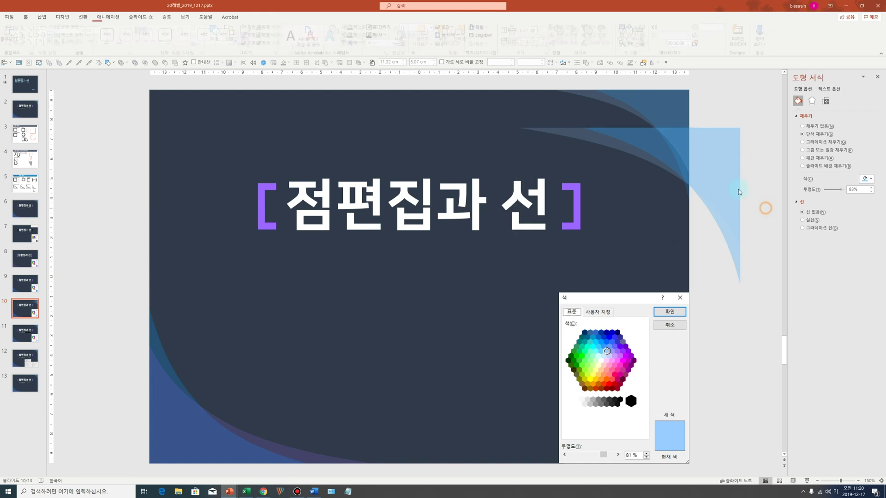
{"action": "left_click", "coordinate": [710, 179]}
{"action": "left_click_drag", "start_coordinate": [709, 202], "coordinate": [684, 234]}
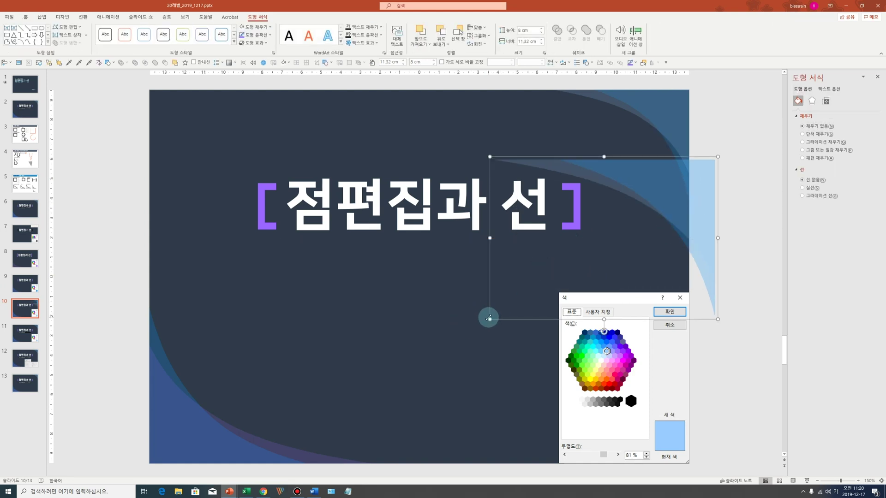
{"action": "mouse_move", "coordinate": [489, 319]}
{"action": "left_mouse_down"}
{"action": "mouse_move", "coordinate": [586, 250]}
{"action": "mouse_move", "coordinate": [595, 253]}
{"action": "left_mouse_up"}
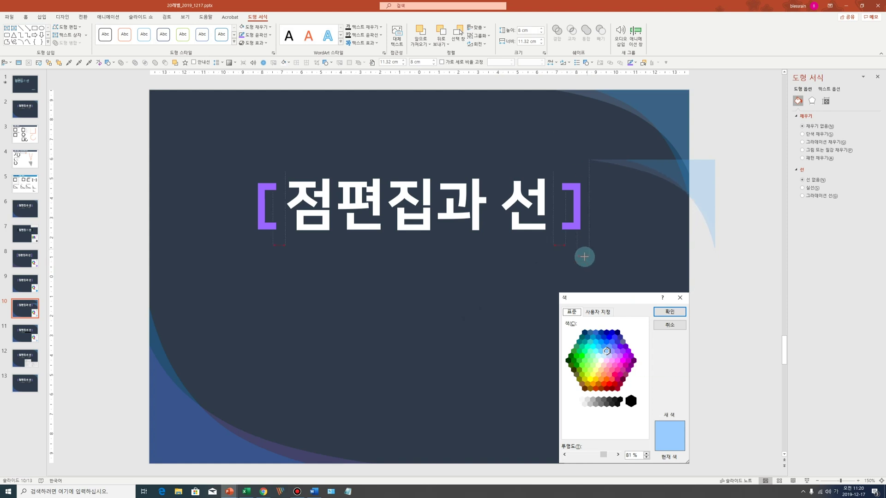
{"action": "left_click_drag", "start_coordinate": [686, 159], "coordinate": [663, 99]}
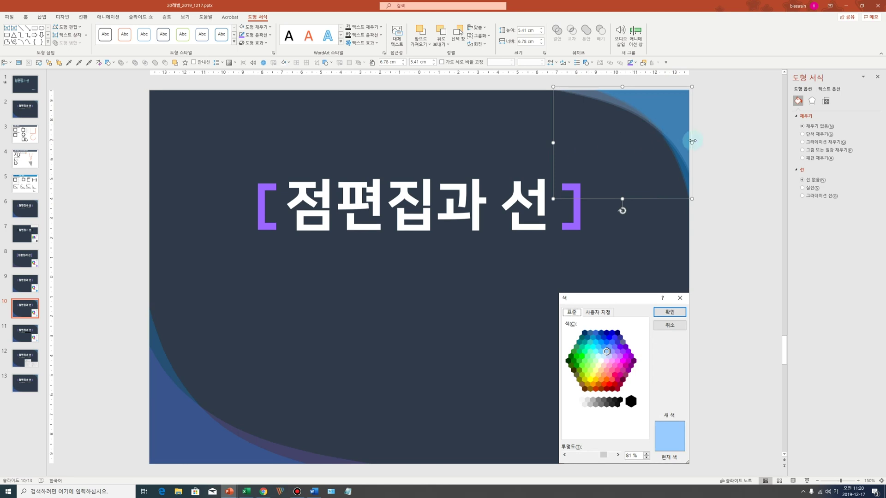
{"action": "left_click", "coordinate": [727, 231]}
{"action": "scroll", "coordinate": [729, 234], "scroll_direction": "down", "scroll_amount": 1}
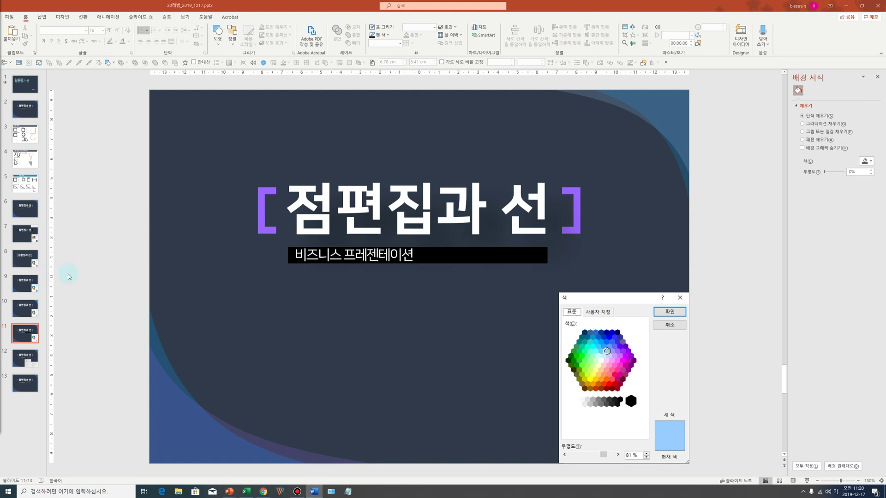
Draw a black rectangle below the subtitle bar and make it slightly taller
{"action": "left_click", "coordinate": [474, 258]}
{"action": "left_click", "coordinate": [456, 292]}
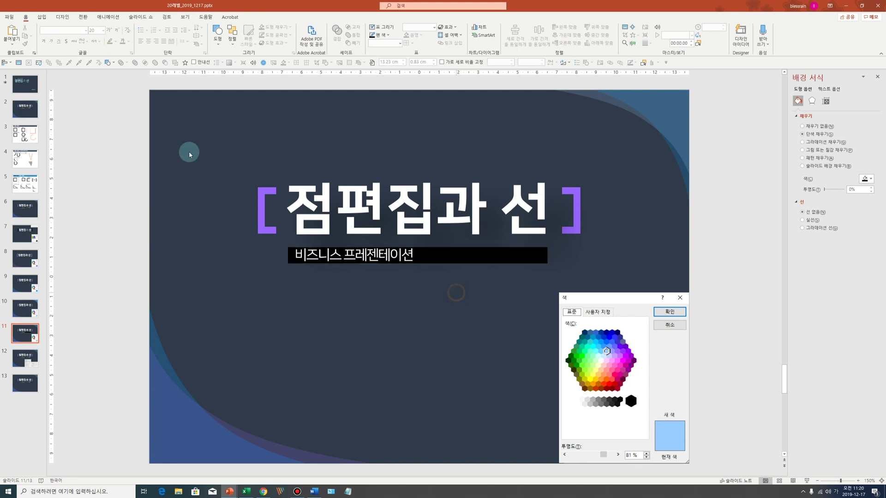
{"action": "left_click", "coordinate": [218, 37]}
{"action": "left_click", "coordinate": [241, 65]}
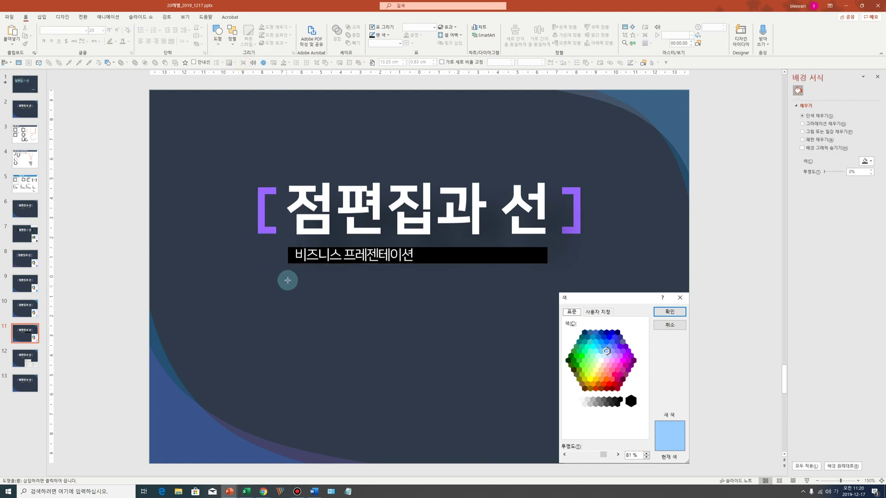
{"action": "left_click_drag", "start_coordinate": [288, 277], "coordinate": [547, 290]}
{"action": "left_click", "coordinate": [869, 178]}
{"action": "left_click", "coordinate": [835, 199]}
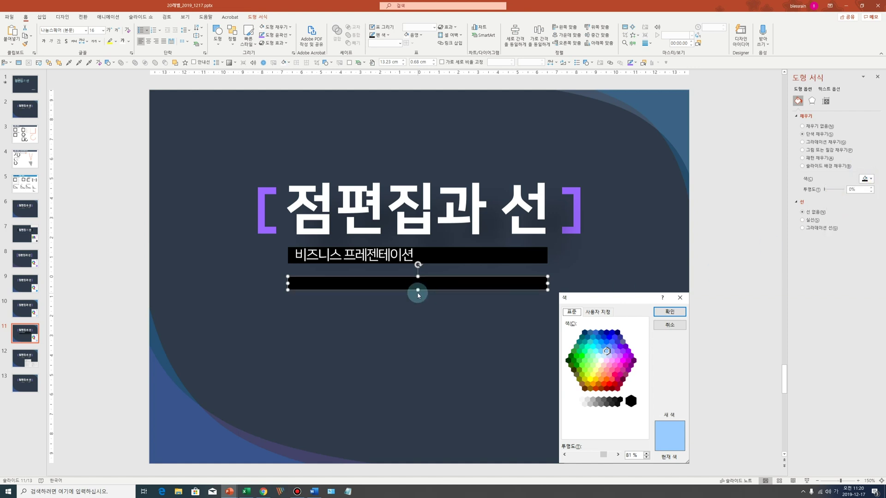
{"action": "left_click_drag", "start_coordinate": [417, 290], "coordinate": [417, 292]}
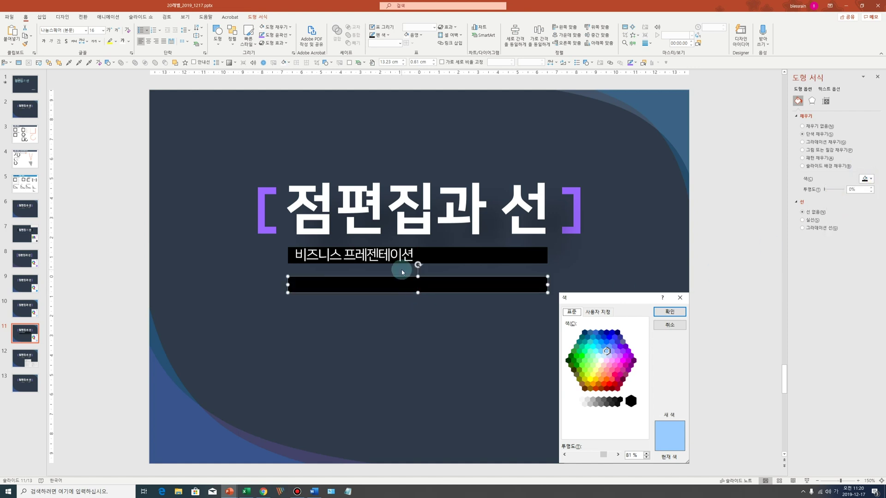
{"action": "left_click", "coordinate": [359, 257]}
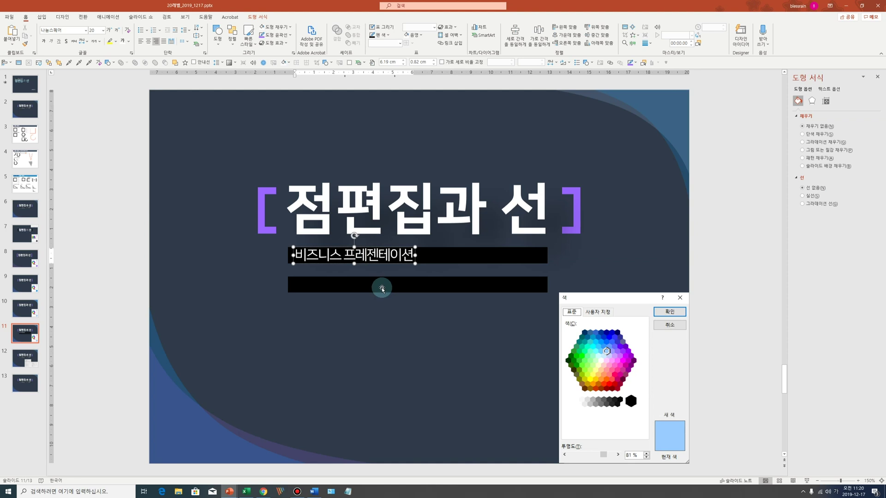
{"action": "left_click", "coordinate": [382, 289]}
{"action": "left_click", "coordinate": [420, 315]}
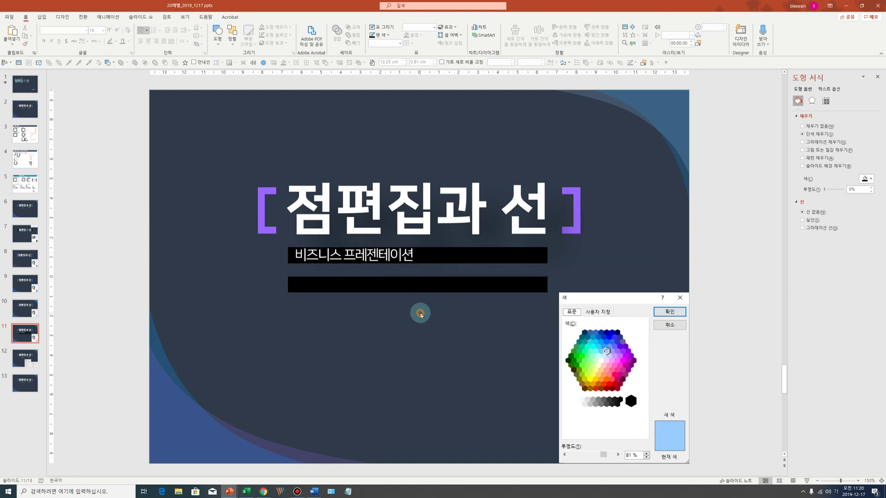
{"action": "left_click", "coordinate": [387, 262]}
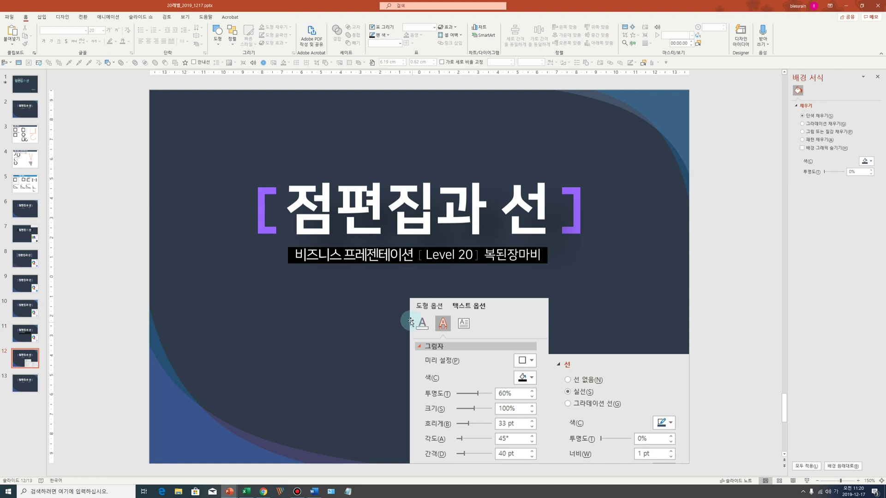
Duplicate the bracketed title shape and drop the copy below the subtitle
{"action": "left_click", "coordinate": [442, 264]}
{"action": "left_click", "coordinate": [462, 263]}
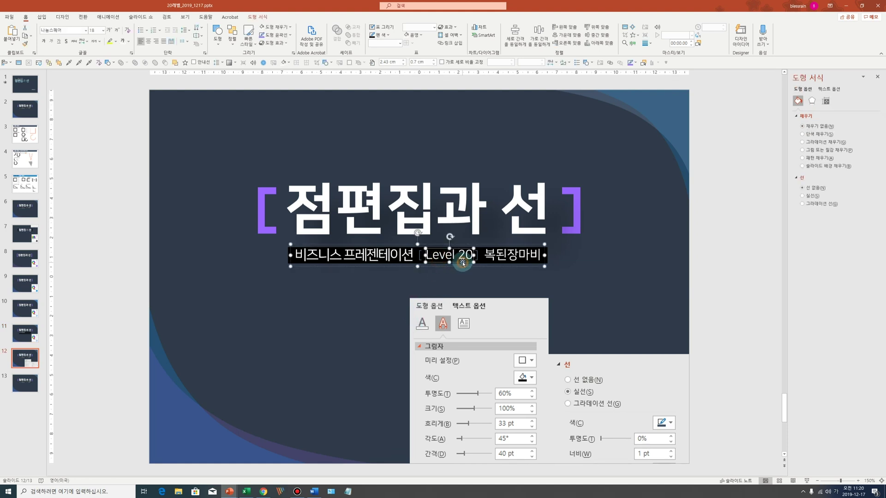
{"action": "left_click", "coordinate": [460, 267]}
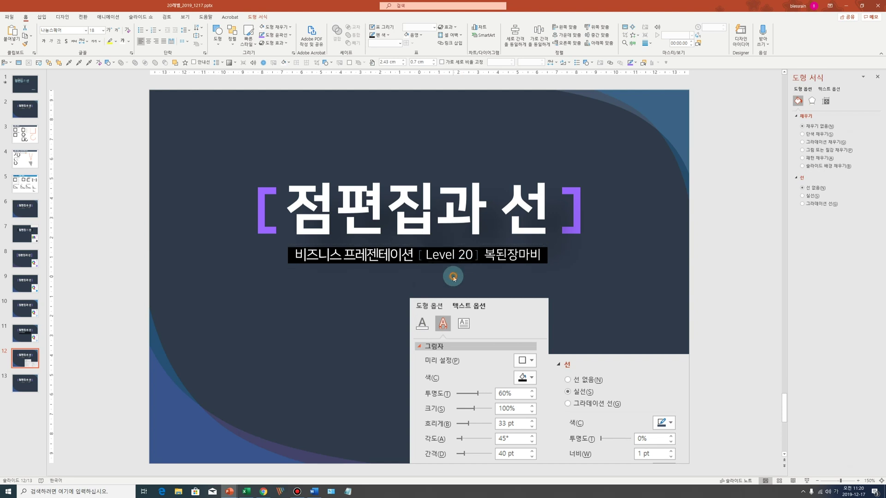
{"action": "left_click", "coordinate": [261, 211]}
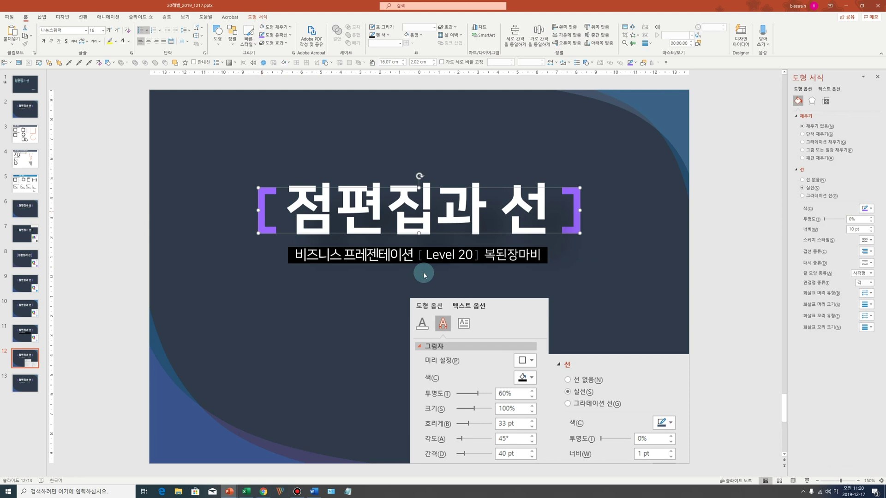
{"action": "left_click_drag", "start_coordinate": [381, 233], "coordinate": [437, 311]}
Eyedrop the dark background colour for the copy's outline and shrink it from the left
{"action": "left_click", "coordinate": [865, 206]}
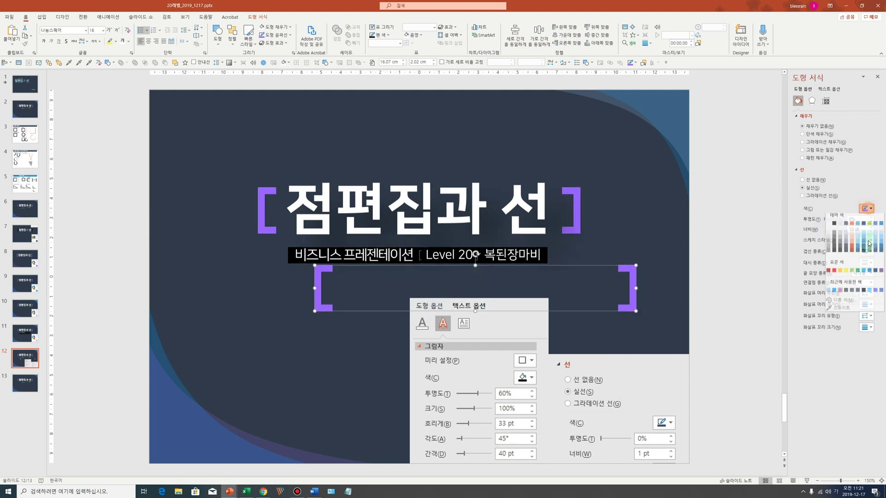
{"action": "left_click", "coordinate": [845, 314]}
{"action": "left_click", "coordinate": [596, 95]}
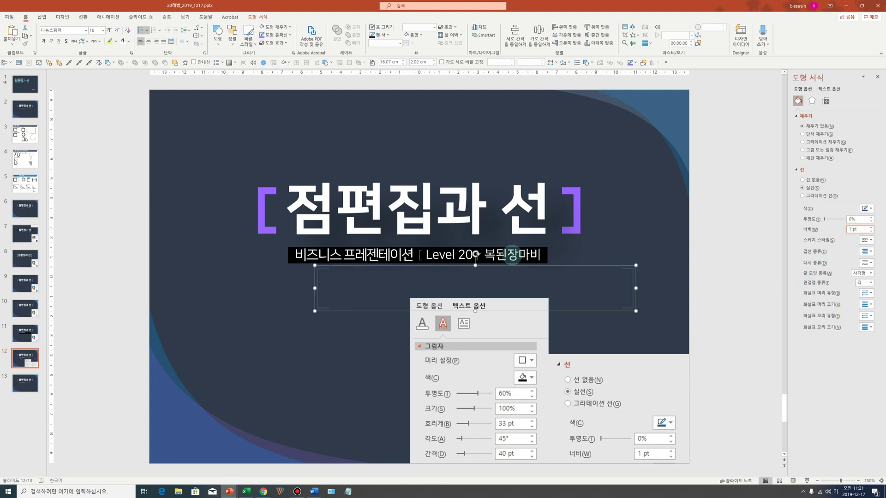
{"action": "left_click_drag", "start_coordinate": [314, 288], "coordinate": [592, 280]}
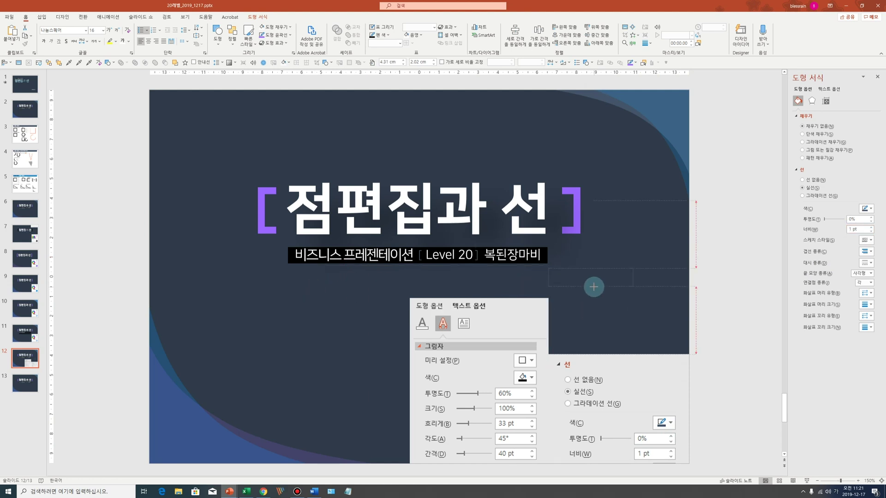
{"action": "left_click", "coordinate": [589, 300]}
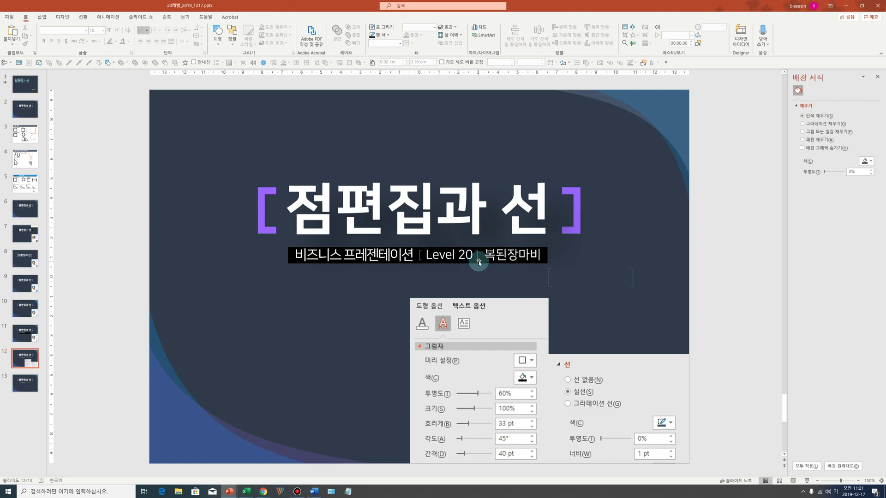
{"action": "left_click_drag", "start_coordinate": [670, 308], "coordinate": [526, 263]}
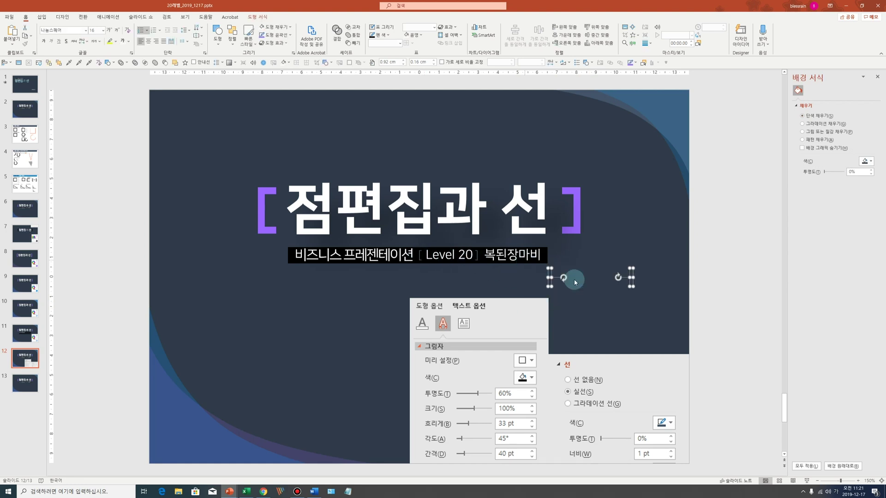
{"action": "left_click", "coordinate": [633, 283]}
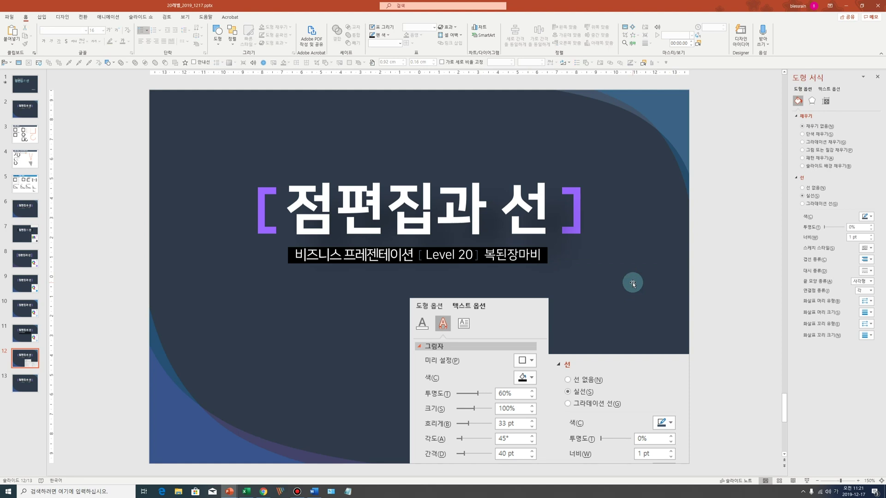
{"action": "left_click", "coordinate": [531, 264]}
{"action": "left_click", "coordinate": [566, 292]}
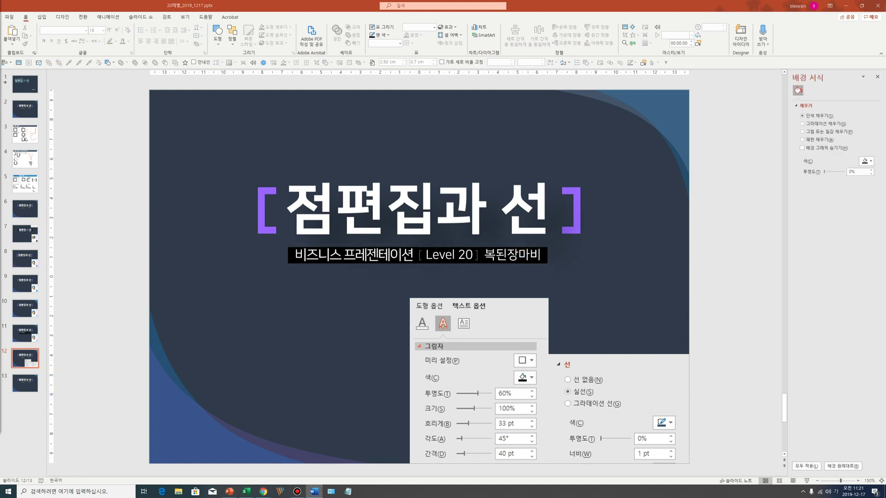
{"action": "left_click", "coordinate": [445, 211]}
{"action": "left_click_drag", "start_coordinate": [296, 211], "coordinate": [623, 203]}
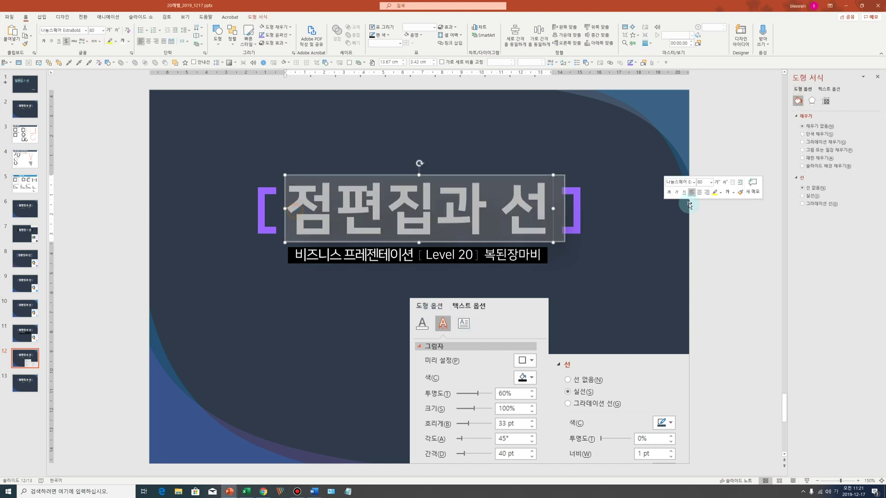
{"action": "left_click", "coordinate": [829, 89]}
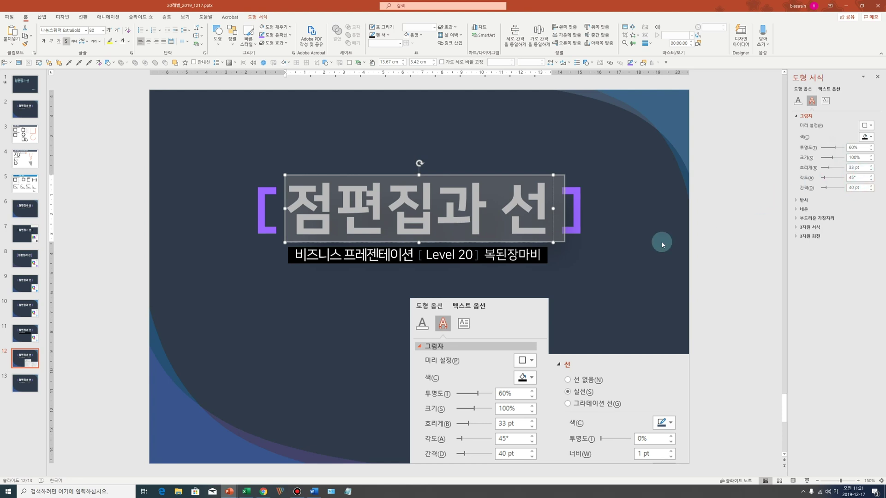
{"action": "left_click", "coordinate": [640, 250]}
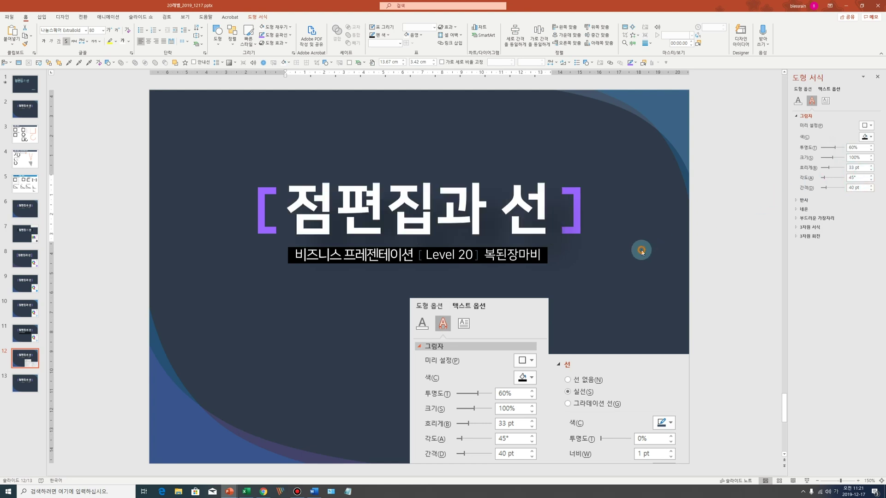
{"action": "left_click", "coordinate": [627, 320]}
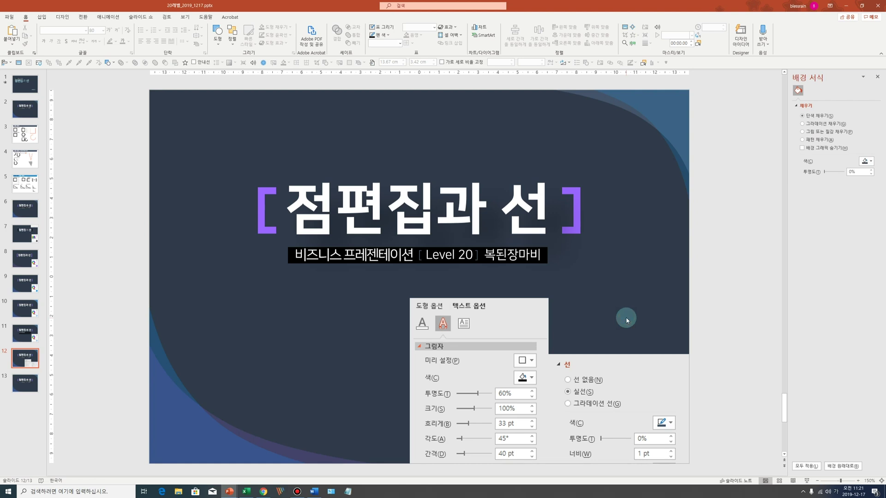
{"action": "scroll", "coordinate": [626, 320], "scroll_direction": "down", "scroll_amount": 1}
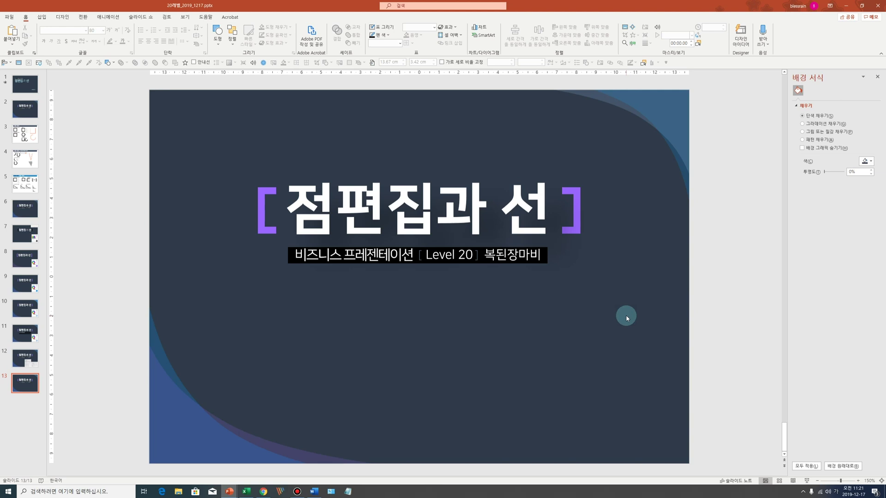
Switch to the Word document, then return to PowerPoint's slide 13
{"action": "key", "text": "alt+Tab"}
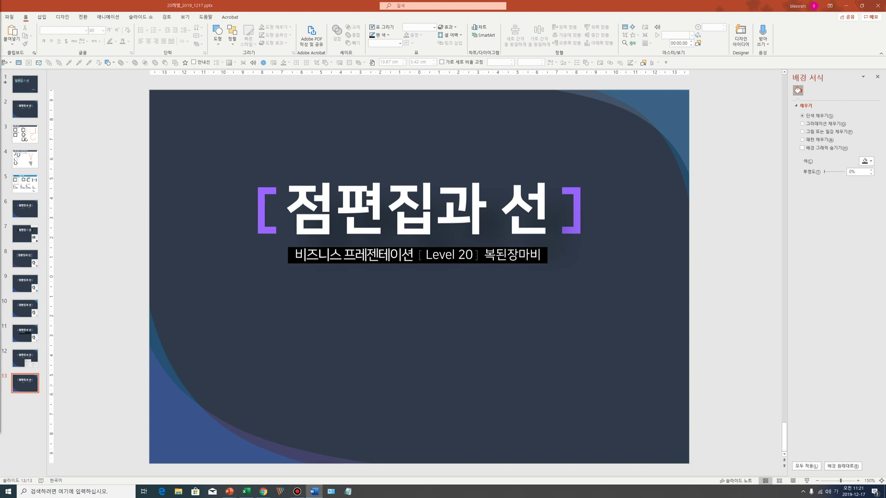
{"action": "left_click", "coordinate": [443, 385]}
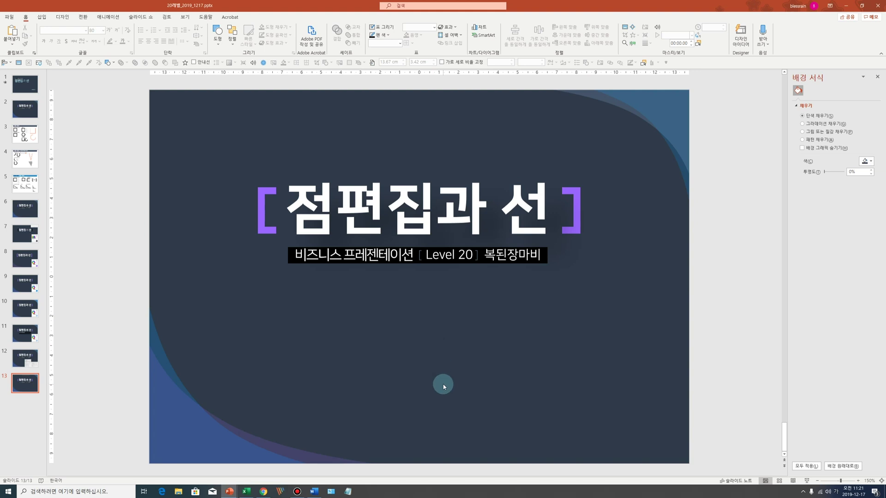